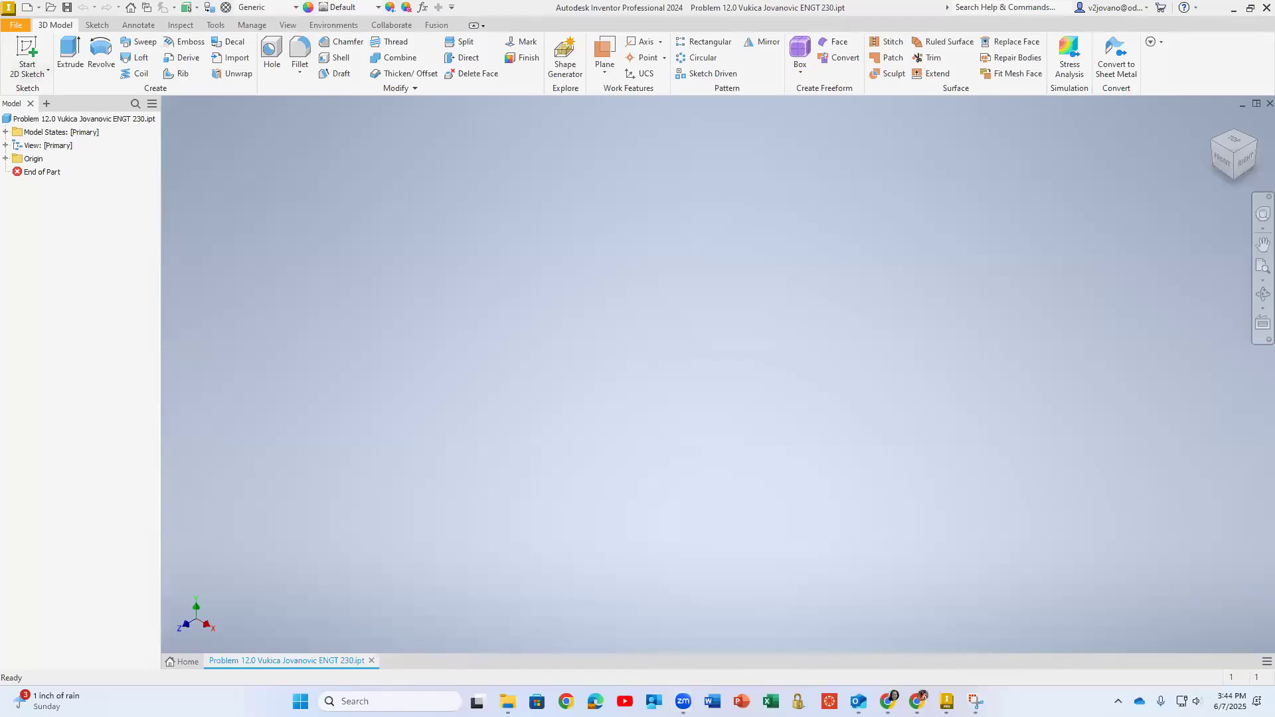
Start a sketch on the XY front plane and draw a vertical construction line about 0.46 in long upward from the origin.
click(28, 53)
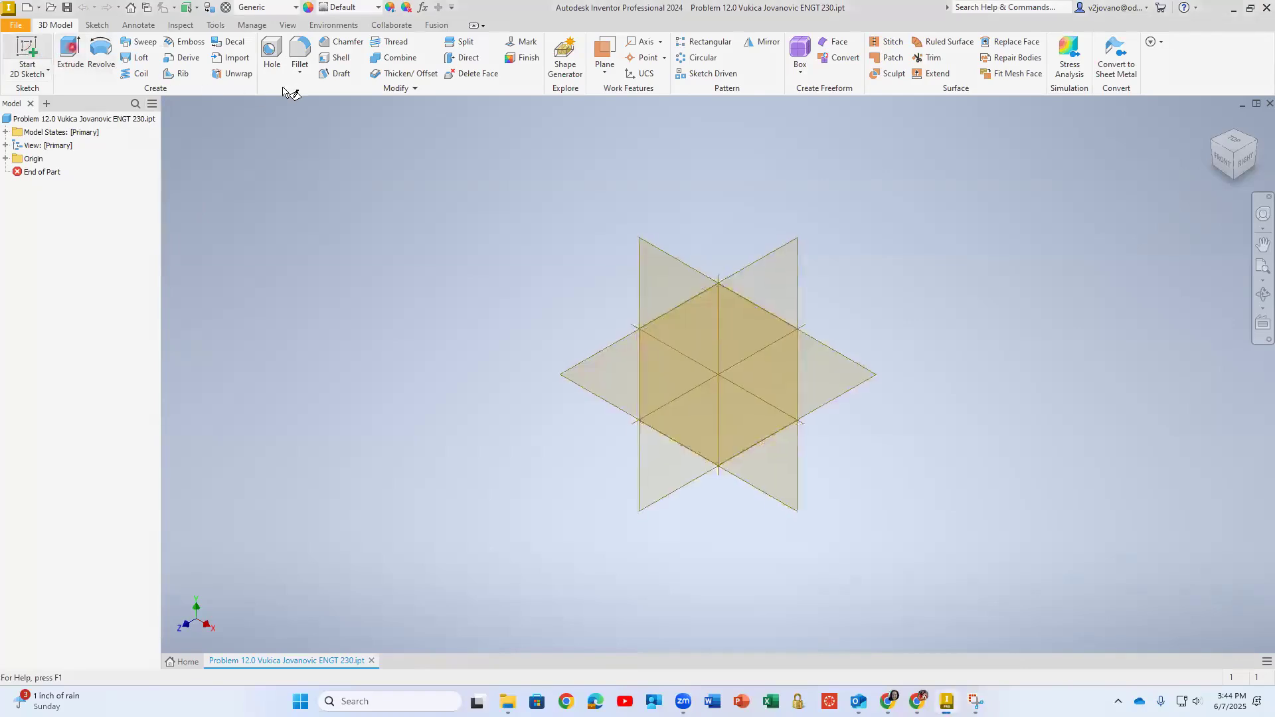
click(626, 192)
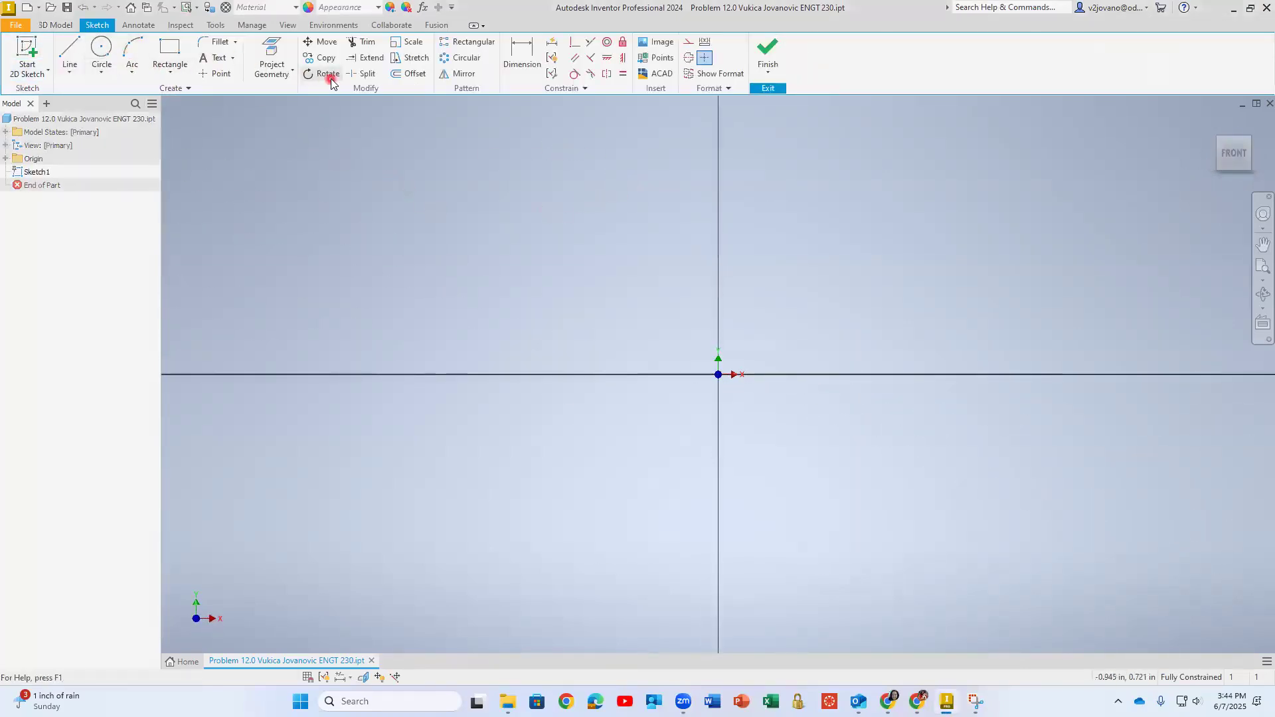
click(688, 42)
click(70, 48)
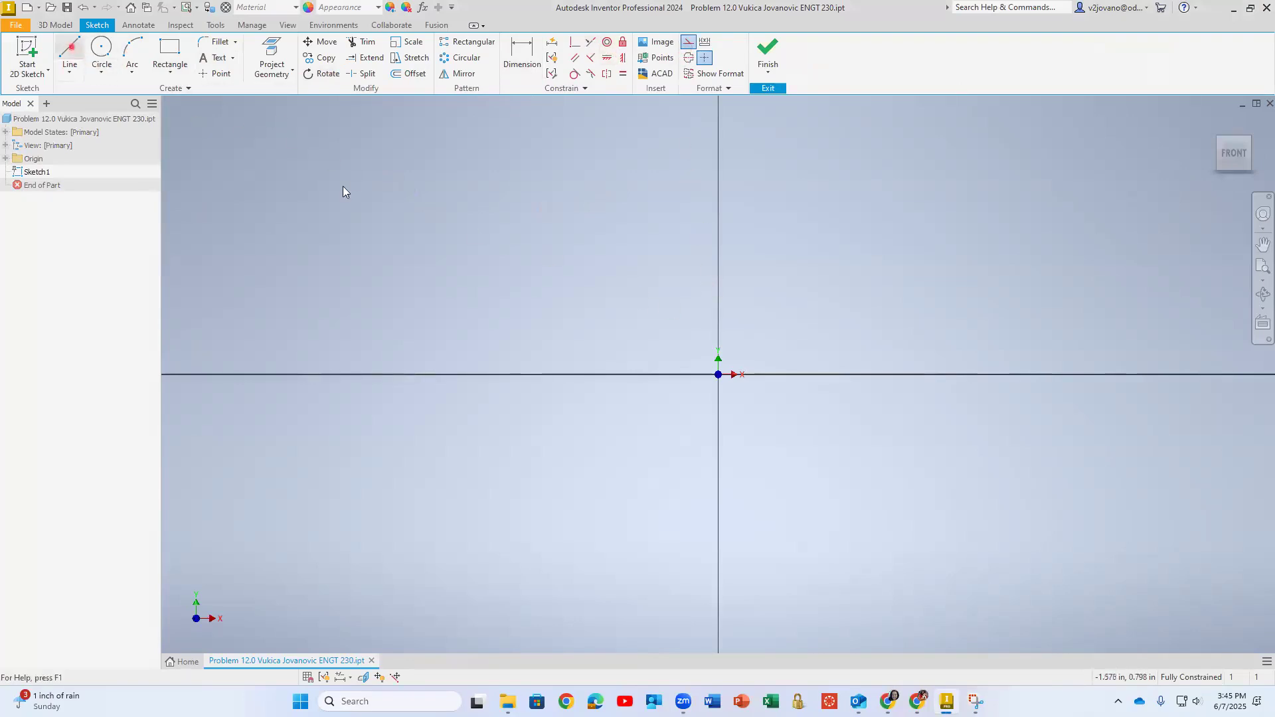
click(718, 373)
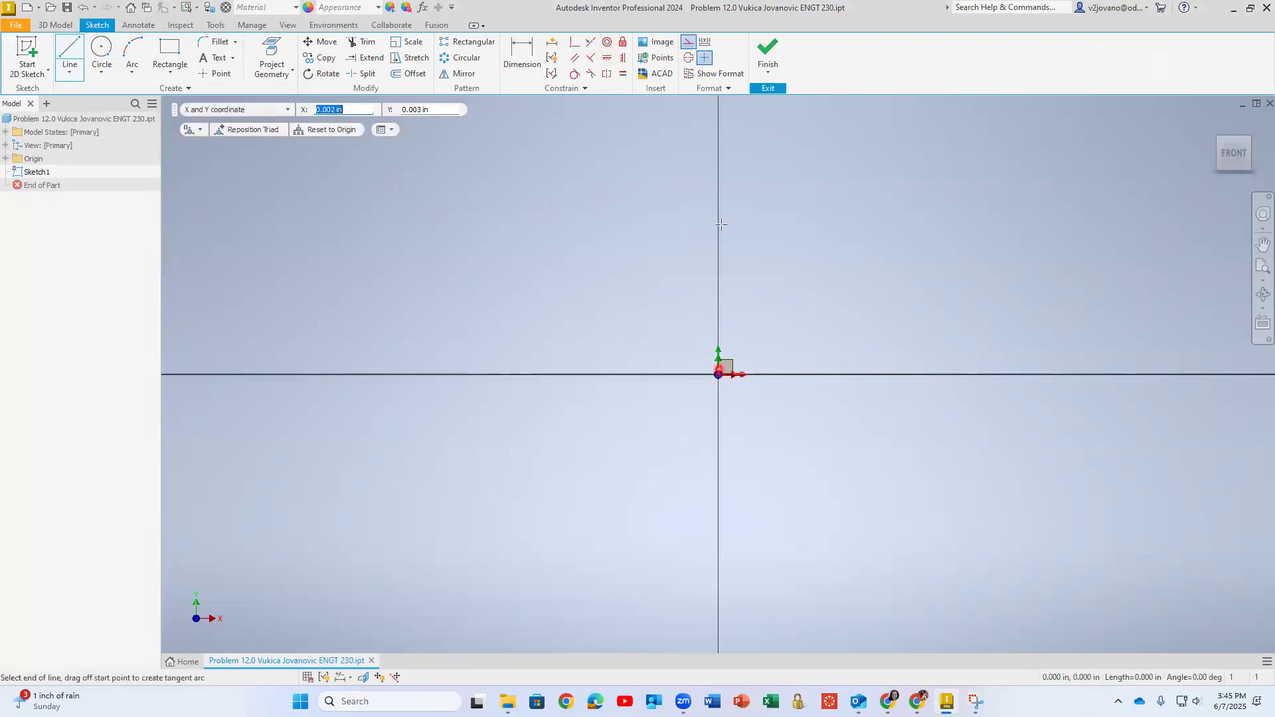
click(718, 185)
right_click(769, 213)
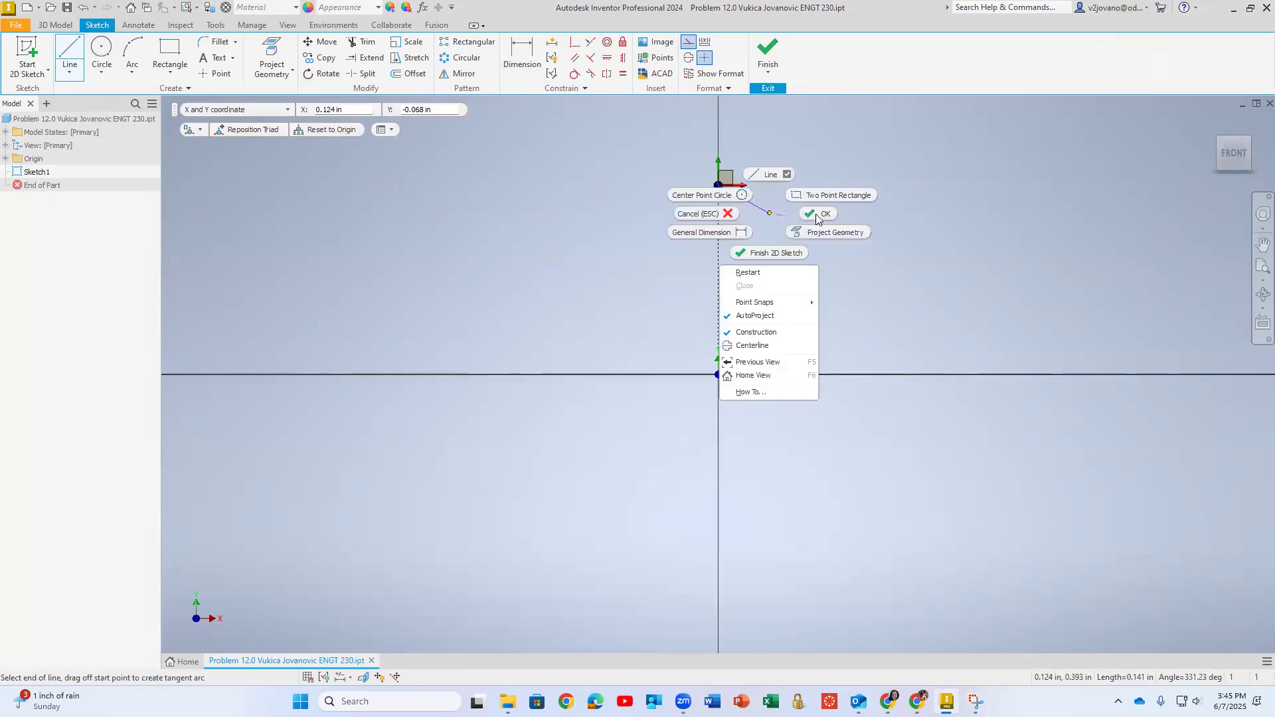
click(821, 214)
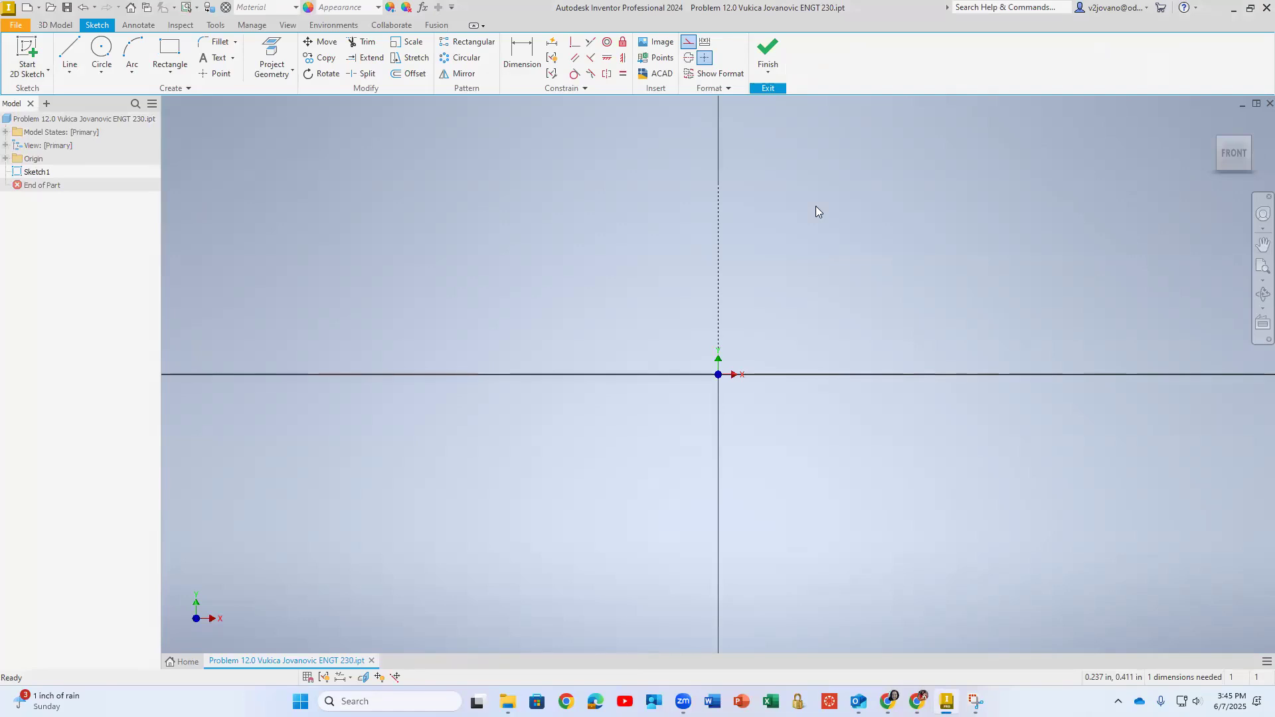
click(170, 53)
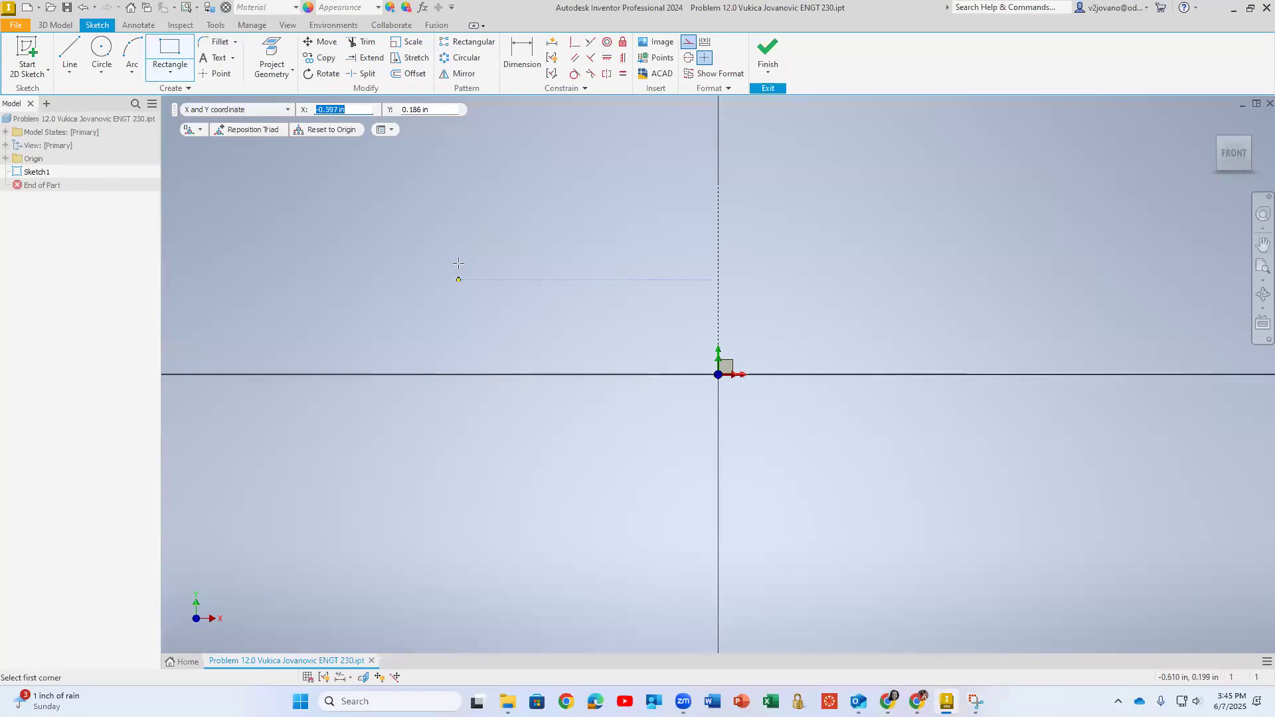
click(406, 244)
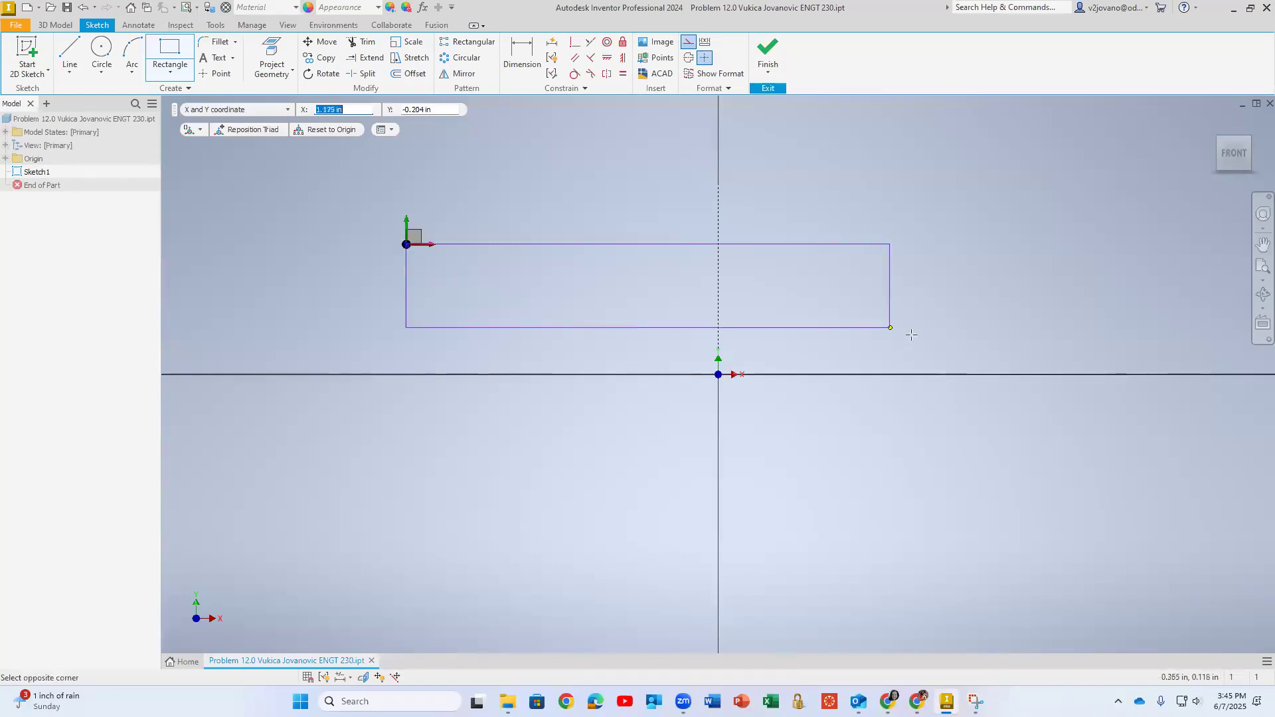
click(957, 341)
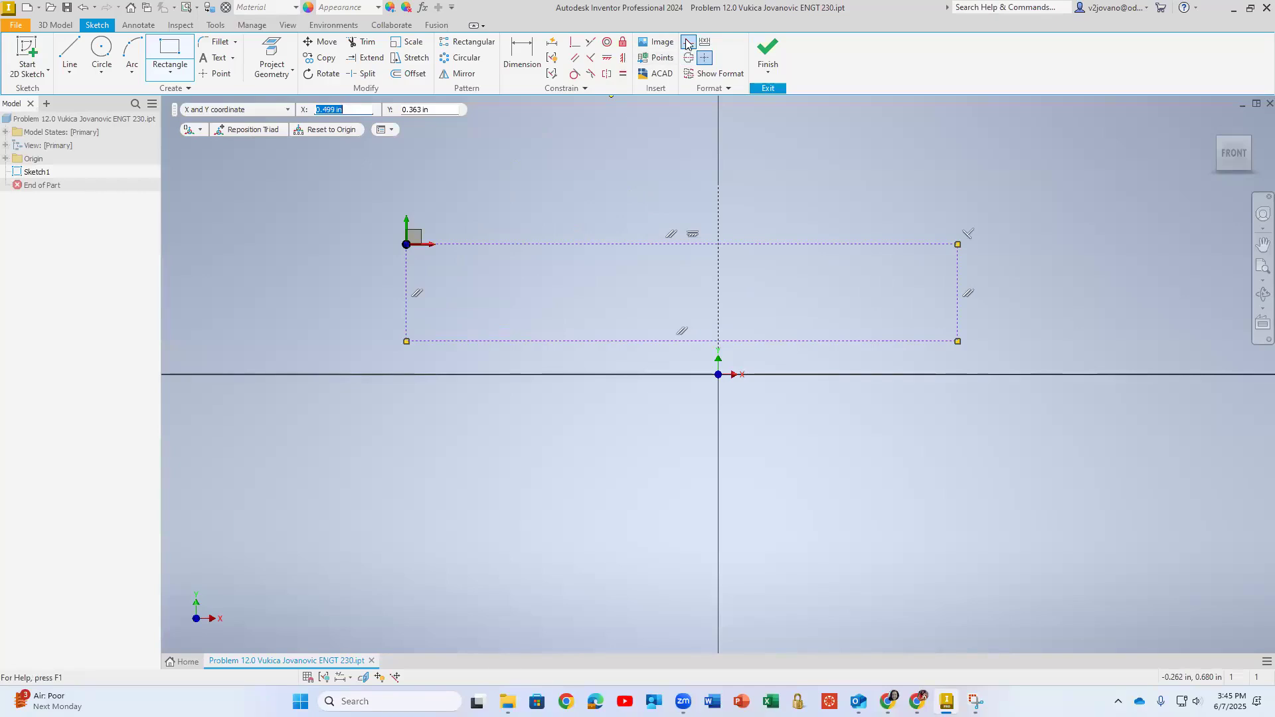
key(Escape)
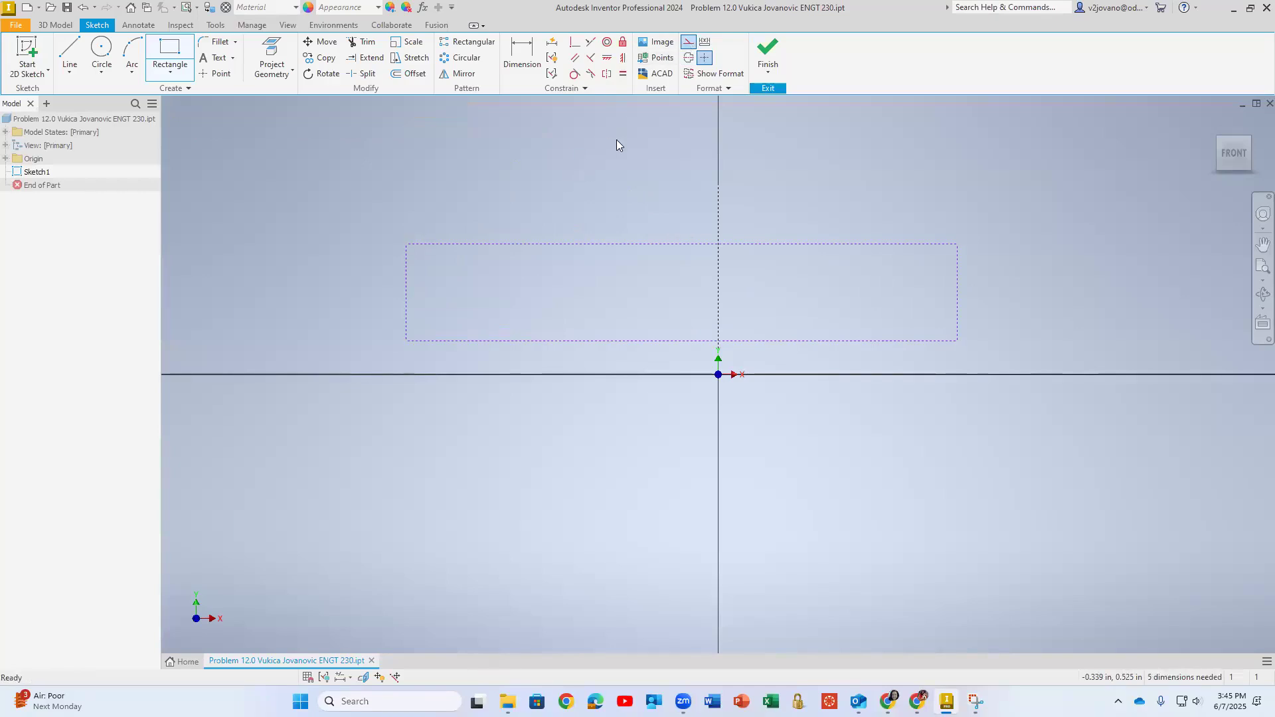
key(ctrl+z)
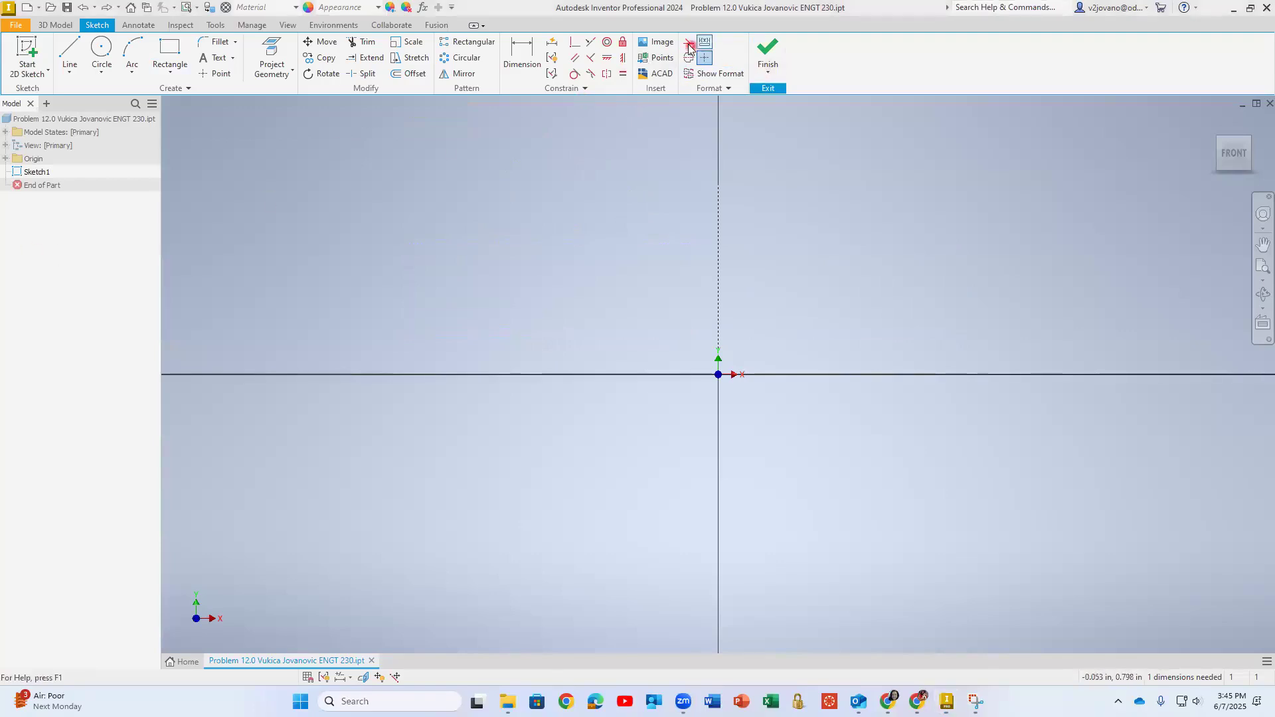
With construction mode off, draw a two-point rectangle above the origin that straddles the vertical construction line.
click(170, 55)
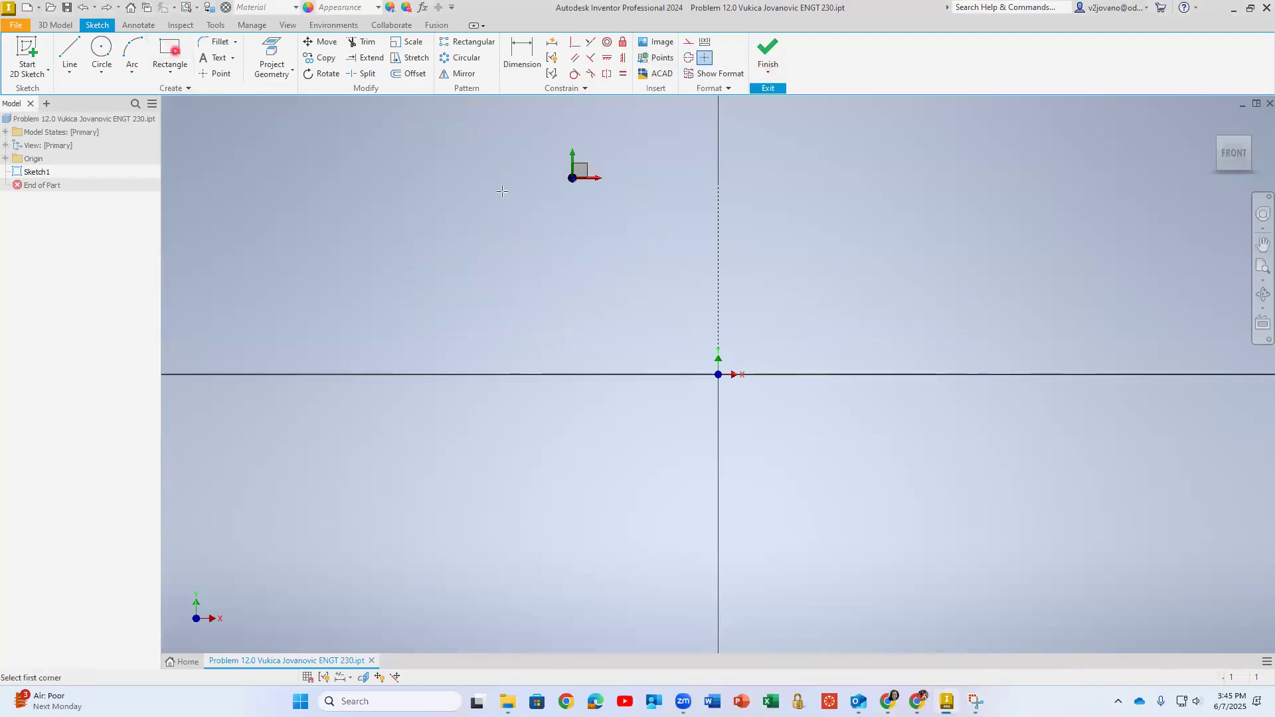
click(498, 244)
click(944, 339)
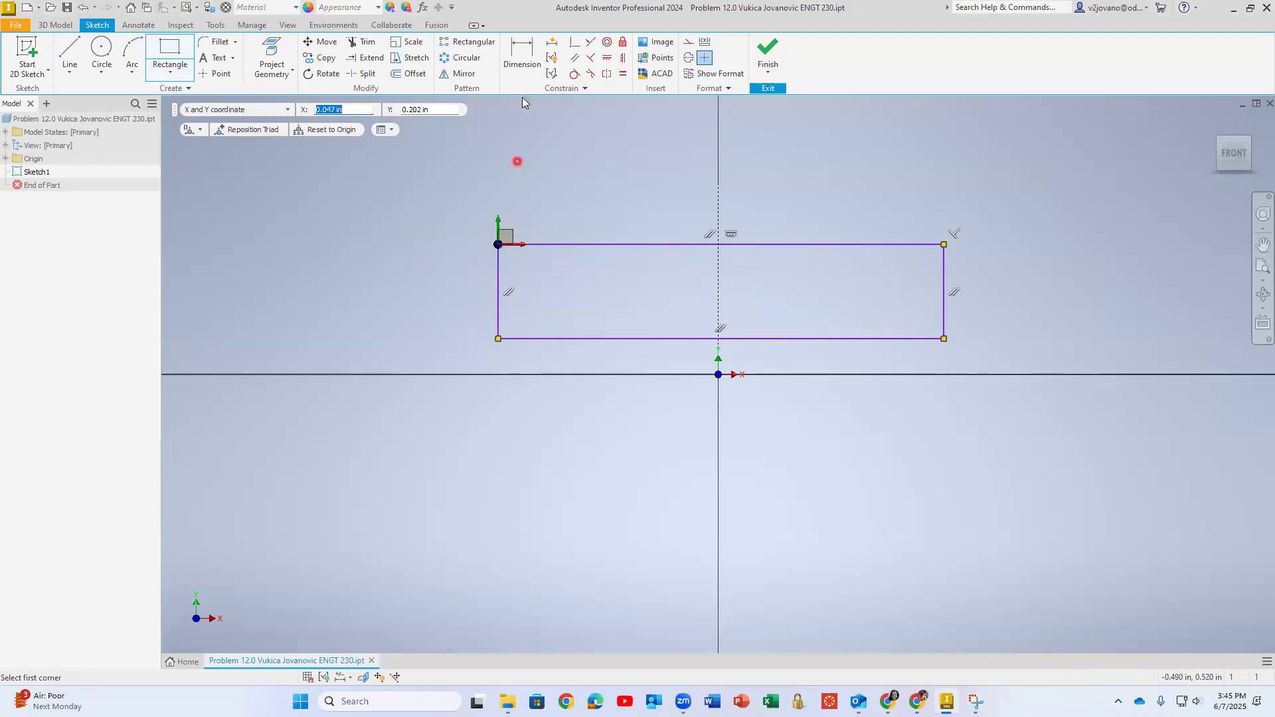
Dimension the rectangle's bottom edge at a vertical distance of 0 in from the origin.
key(d)
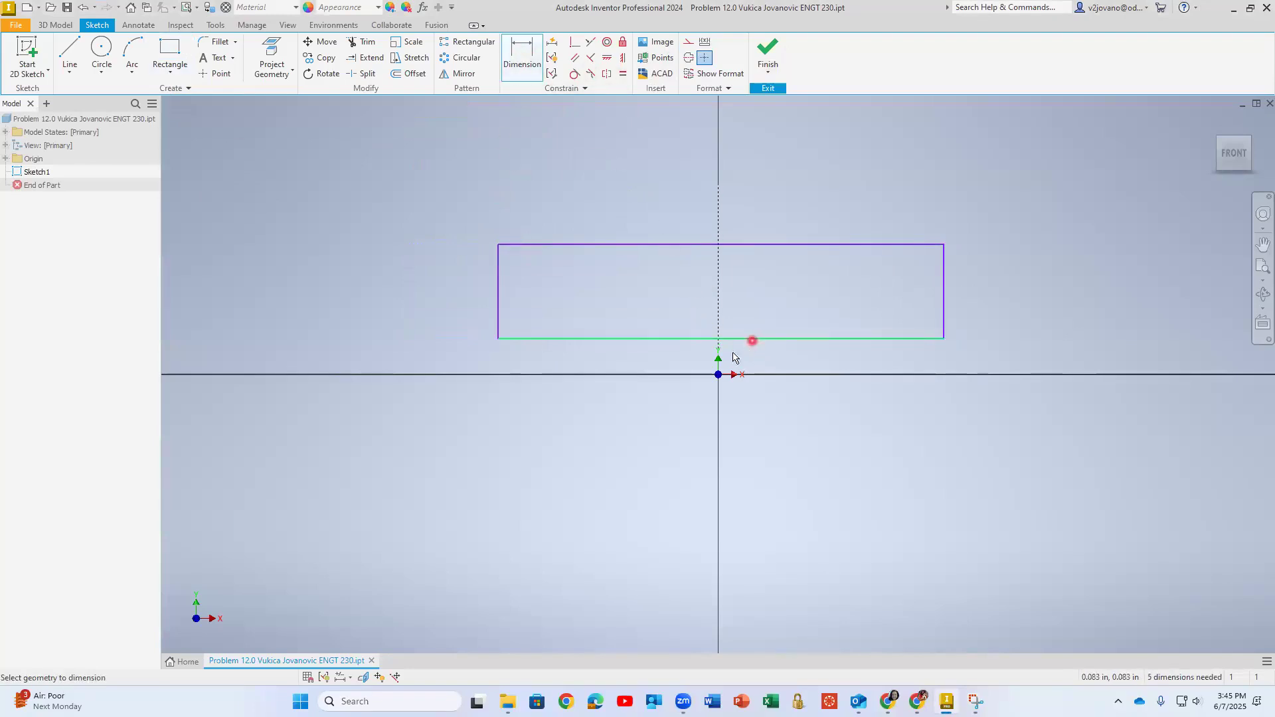
click(719, 375)
click(804, 364)
text(0.0874417)
key(Return)
Make the rectangle's two vertical sides symmetric about the vertical construction line.
click(606, 73)
click(498, 307)
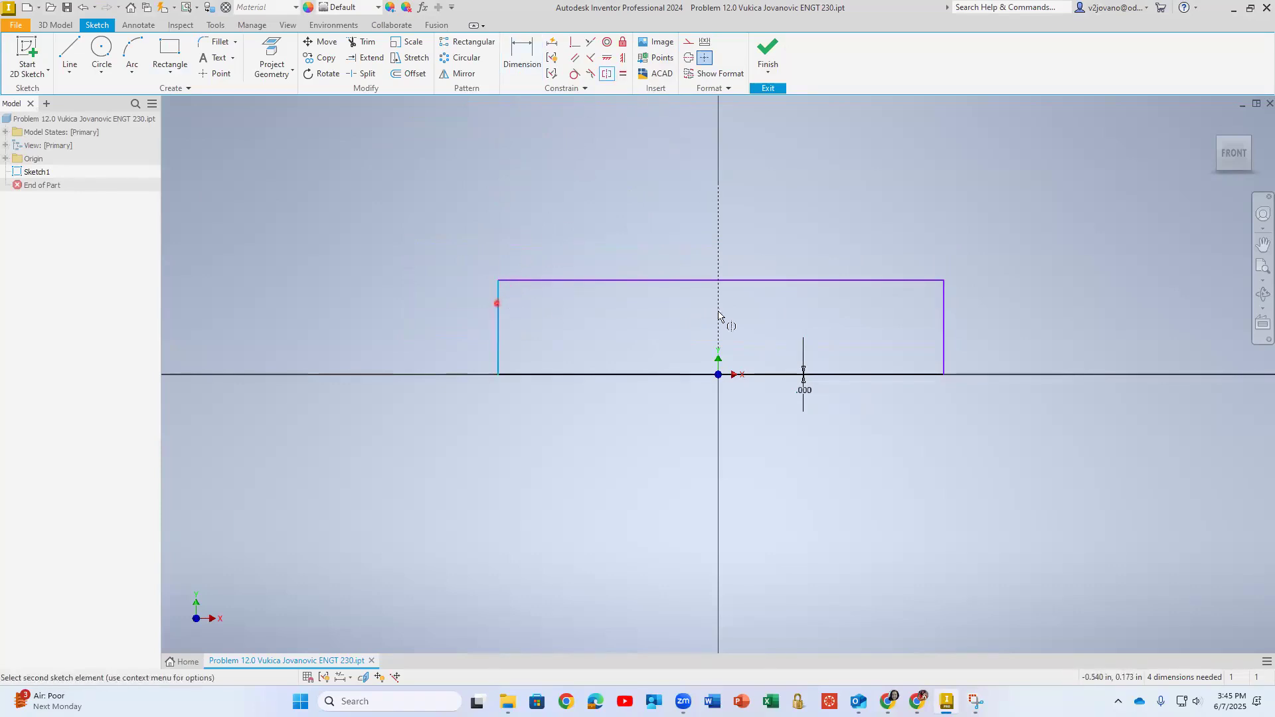
click(944, 315)
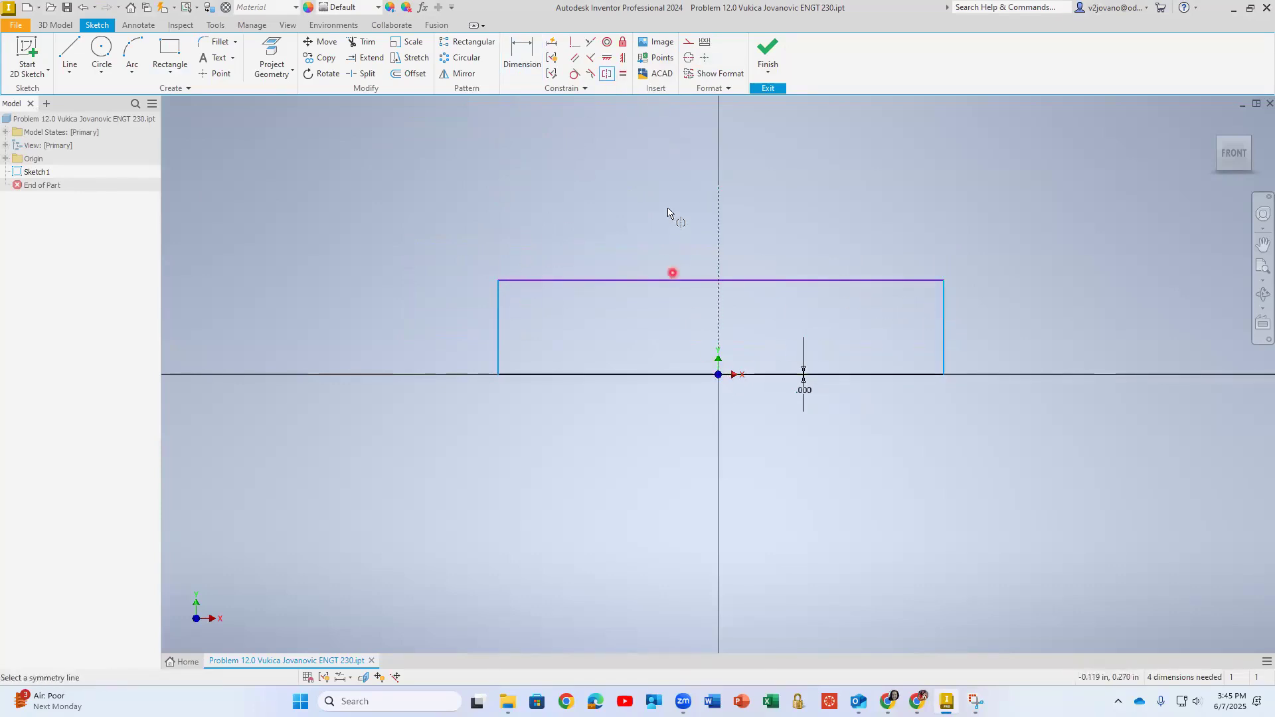
click(718, 246)
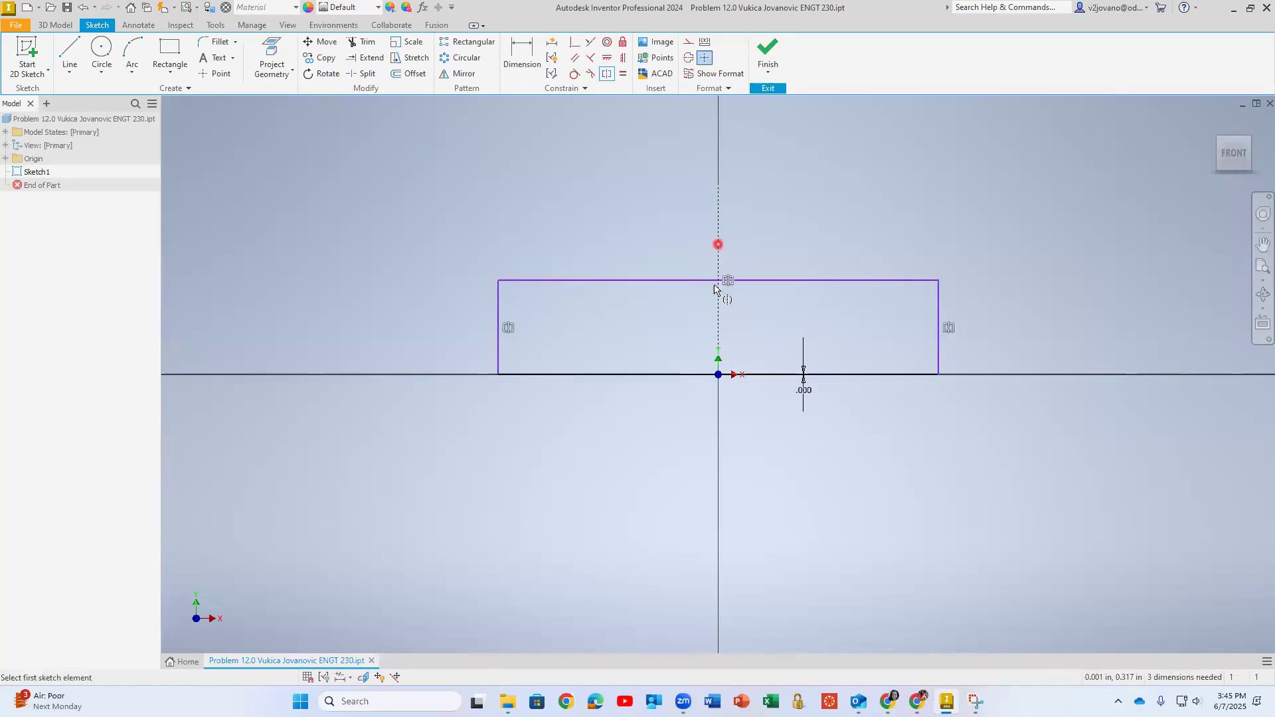
Dimension the rectangle 6 in wide and 1 in high.
click(522, 53)
click(584, 280)
click(622, 224)
text(6)
key(Return)
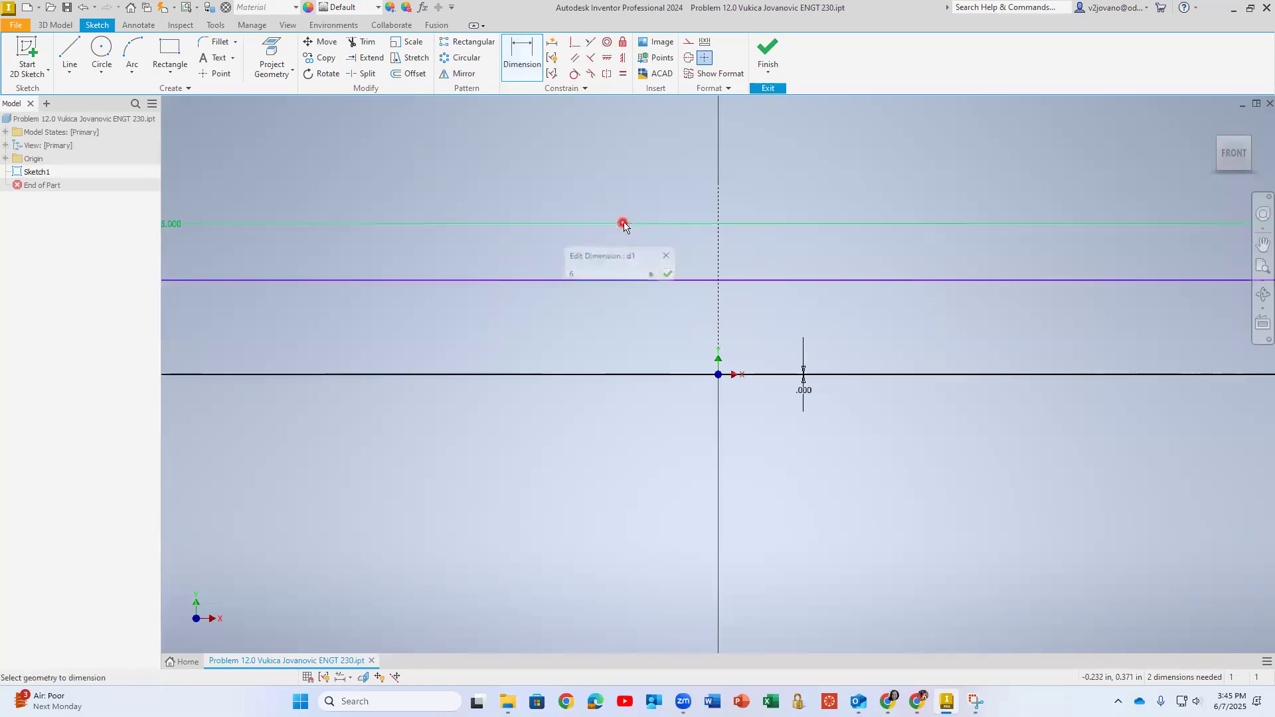
middle_click(573, 321)
middle_click(572, 321)
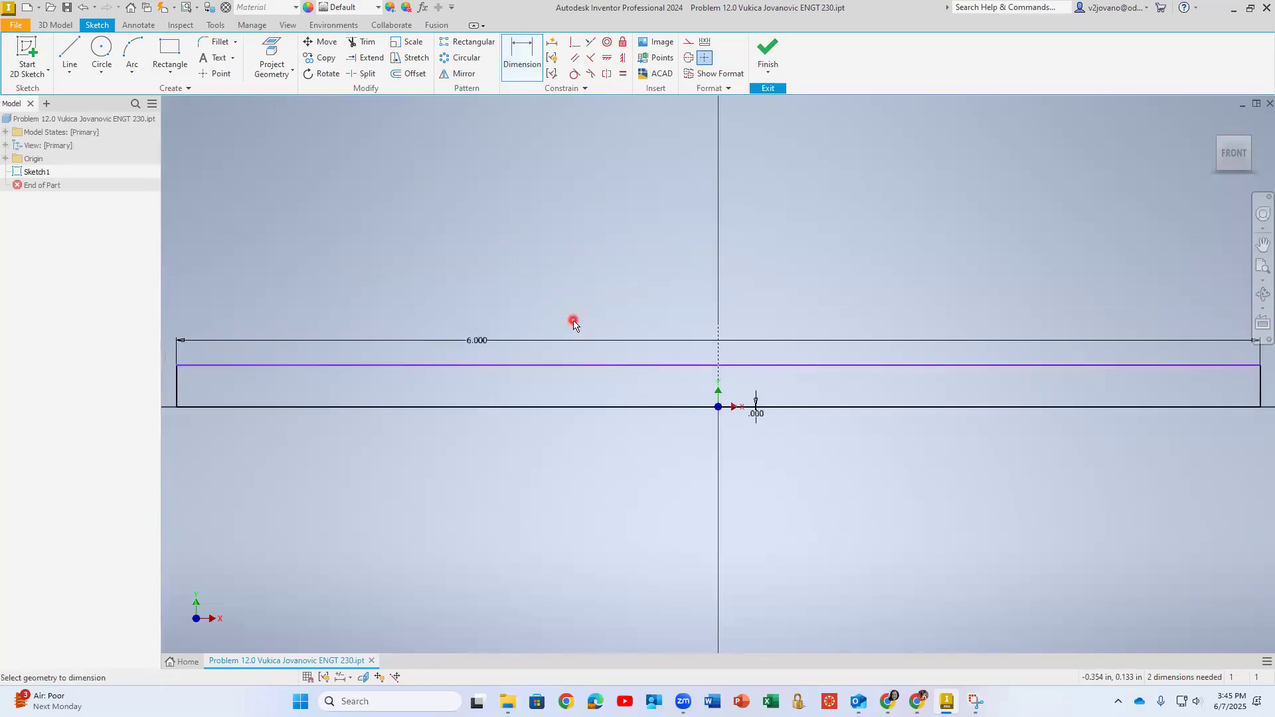
click(177, 378)
text(1)
key(Return)
Draw a second rectangle about 2.6 in wide and 1 in high across the middle of the first rectangle's bottom edge.
scroll(352, 517, up, 3)
scroll(350, 518, down, 7)
scroll(349, 521, up, 3)
middle_drag(347, 528, 449, 492)
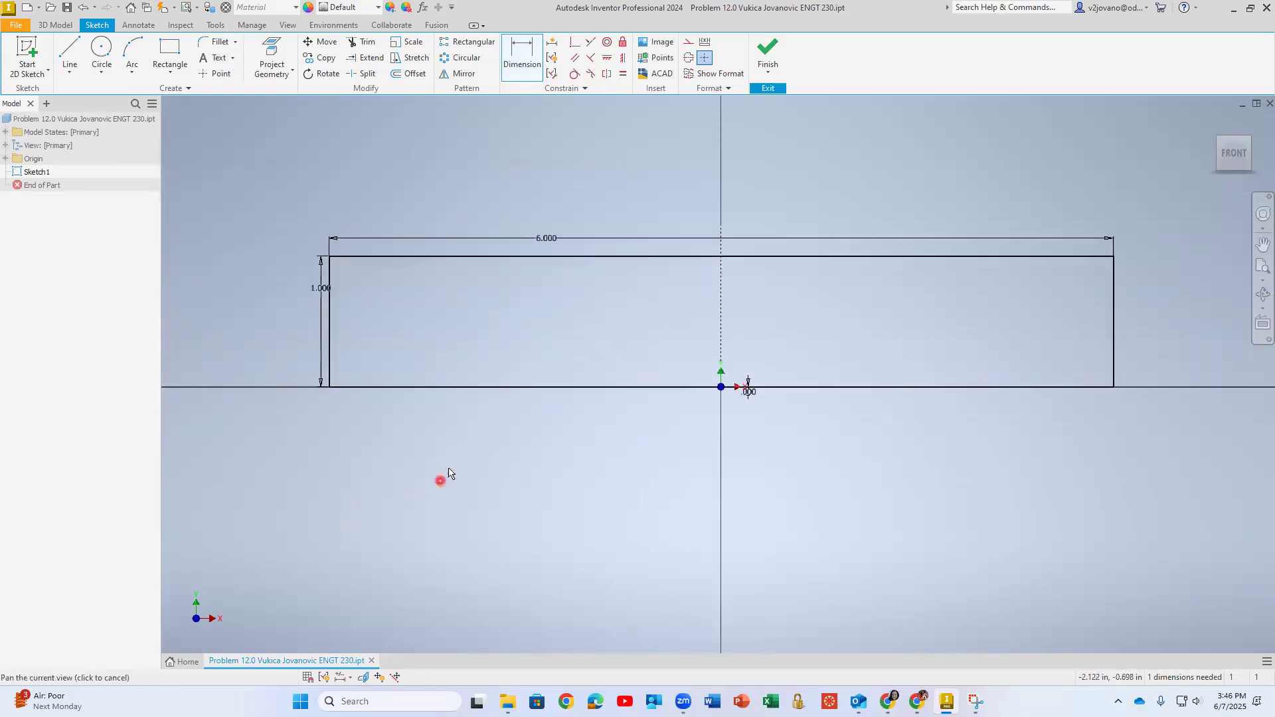
key(r)
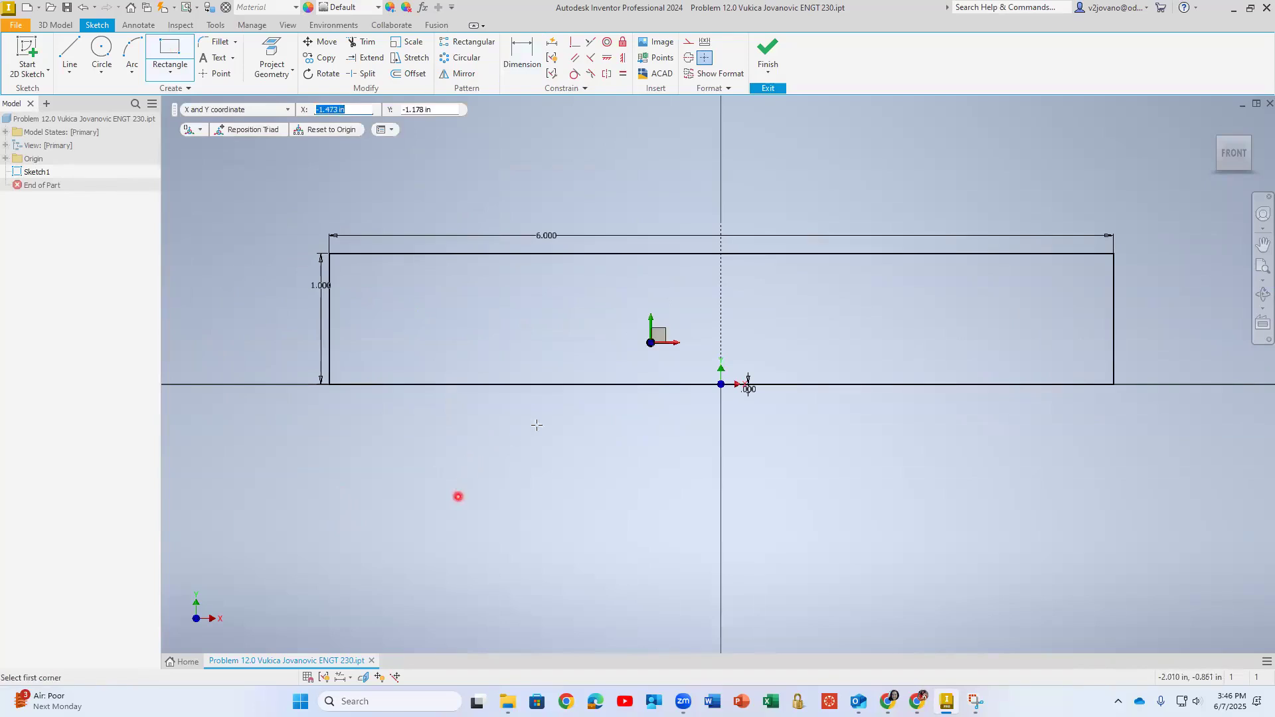
click(492, 460)
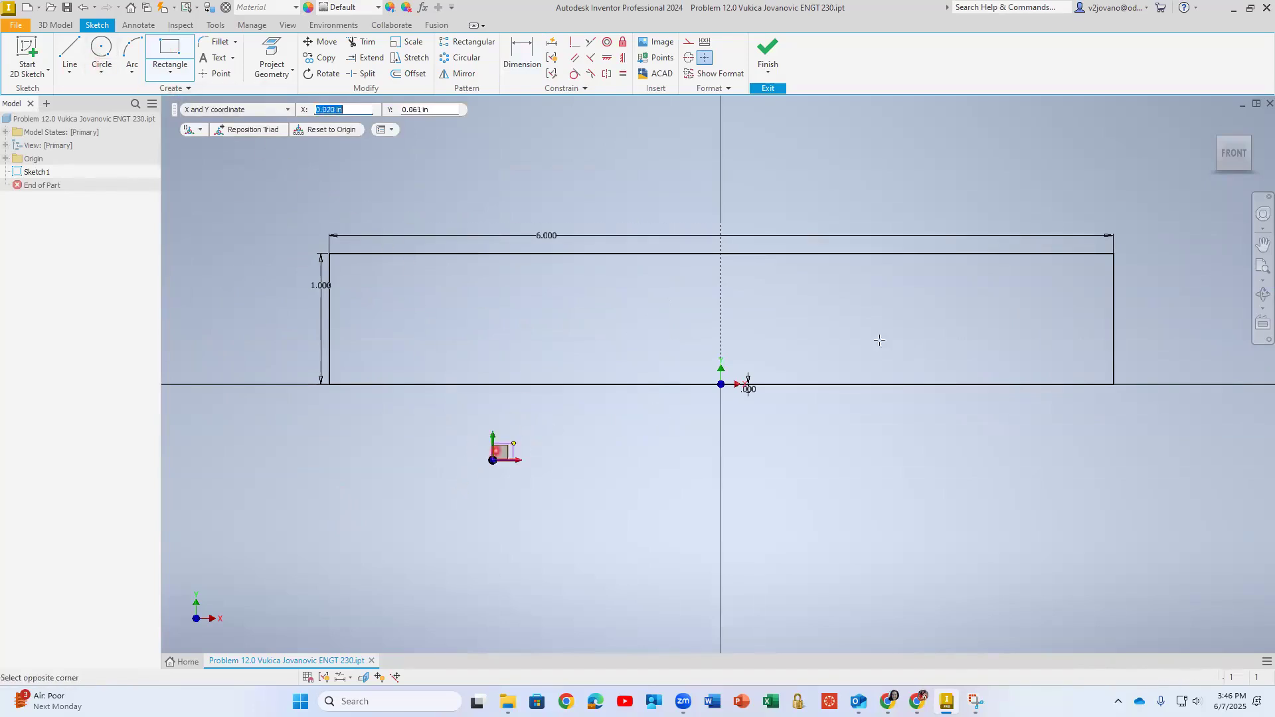
click(830, 324)
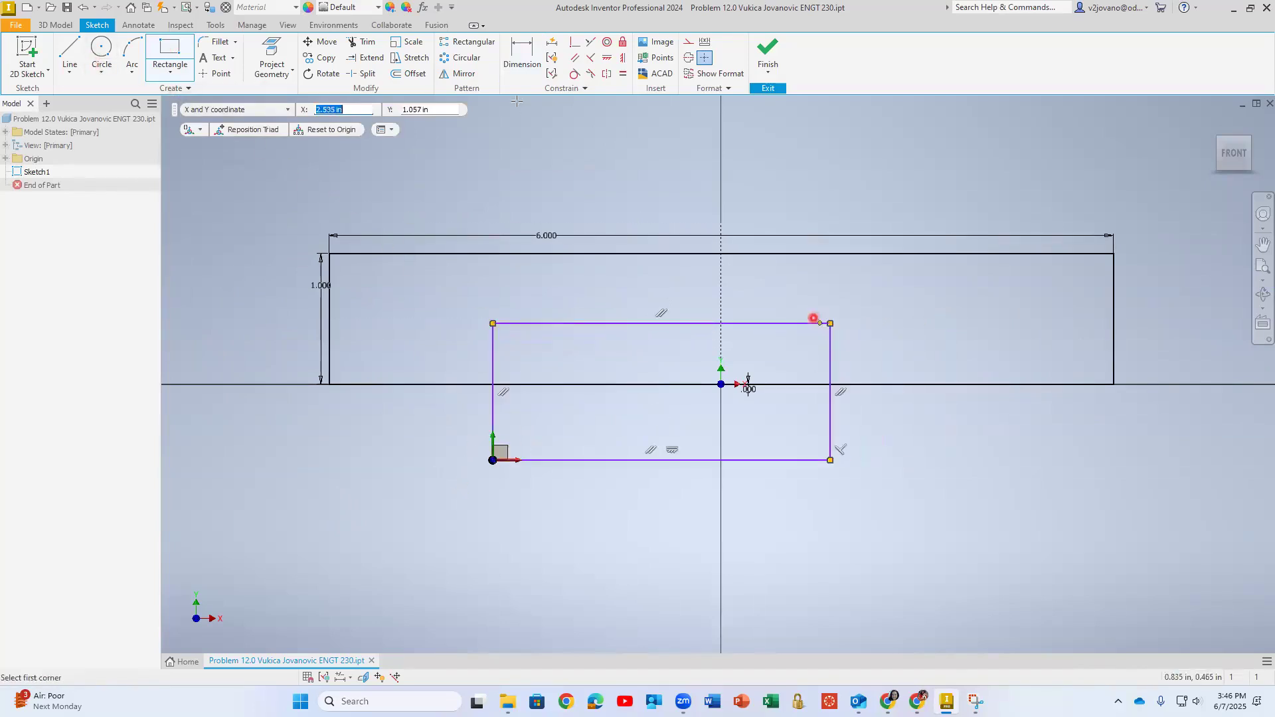
Make the smaller rectangle's two vertical sides symmetric about the vertical construction line.
click(607, 74)
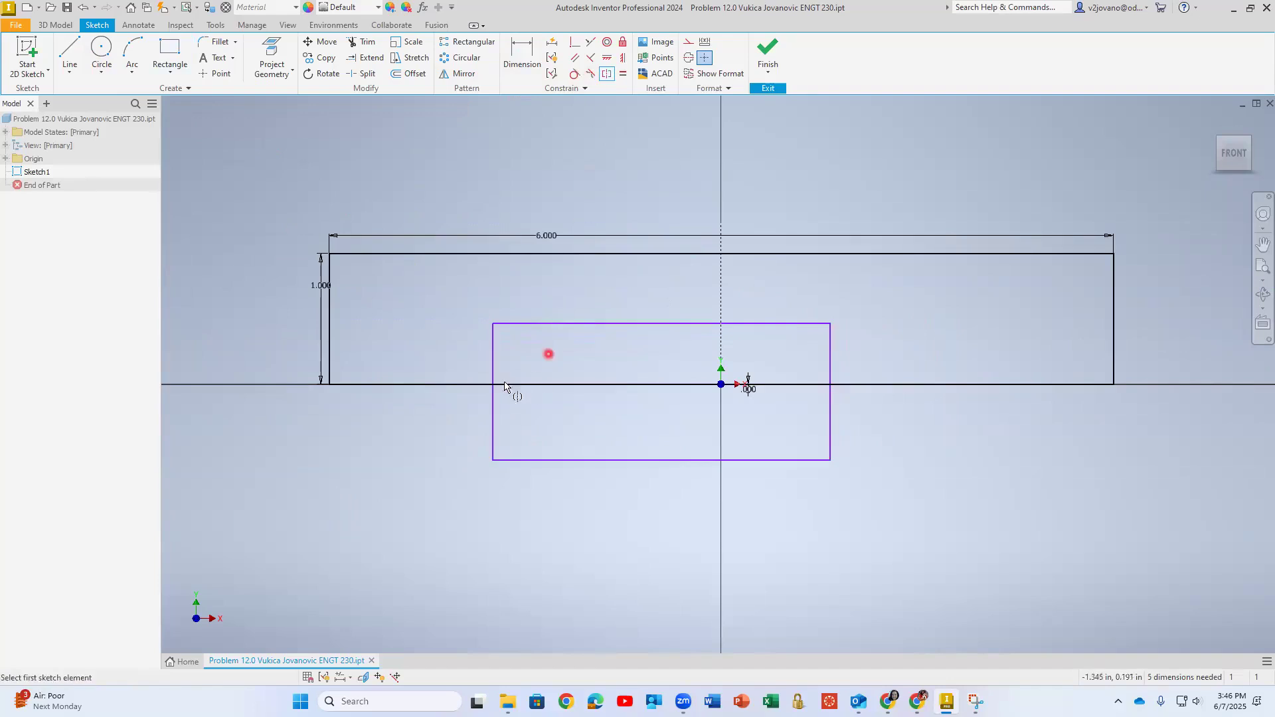
click(492, 364)
click(830, 350)
click(722, 348)
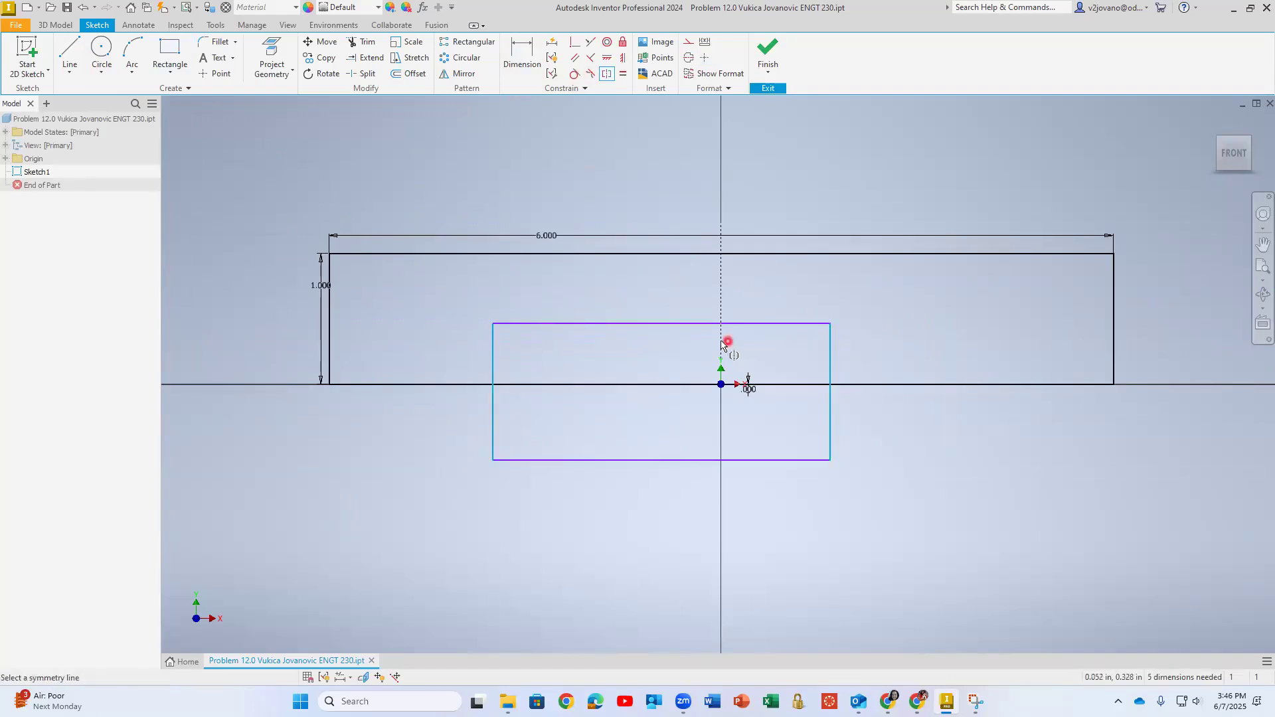
Trim the smaller rectangle below the horizontal axis and the bottom edge between its sides, leaving a notched profile.
click(362, 41)
click(496, 426)
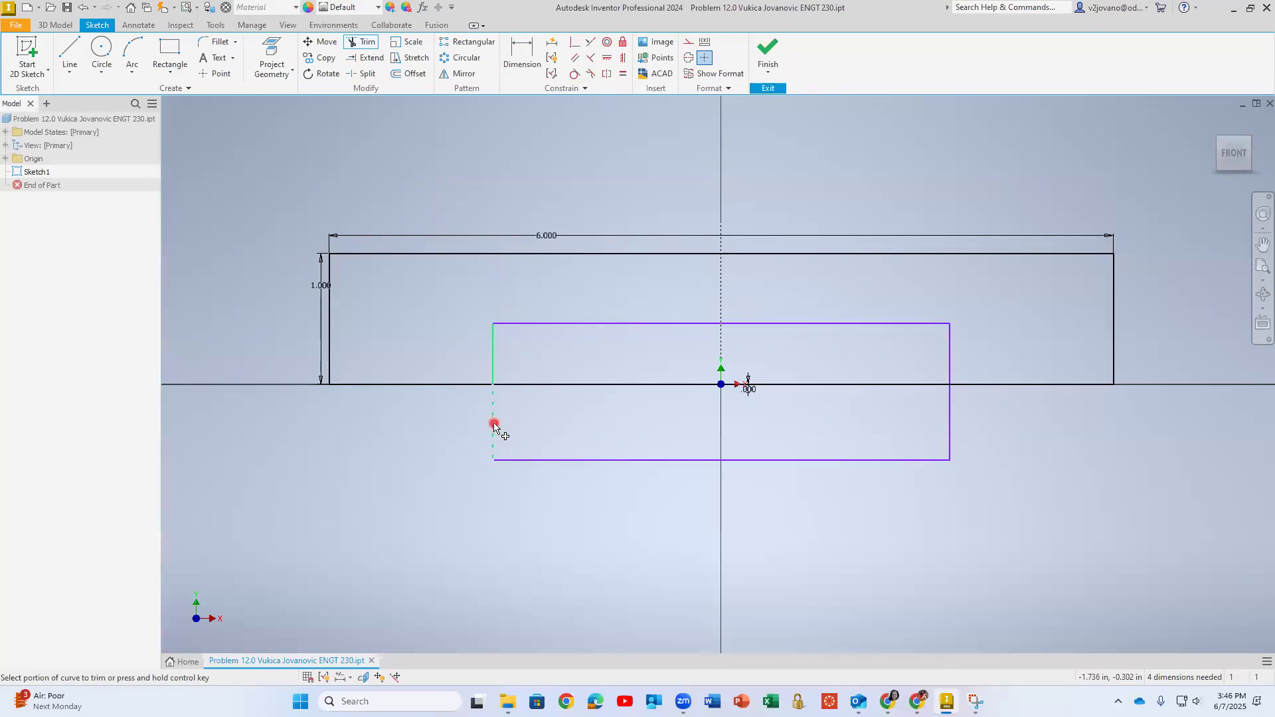
click(529, 460)
click(835, 461)
click(950, 427)
click(863, 388)
click(678, 386)
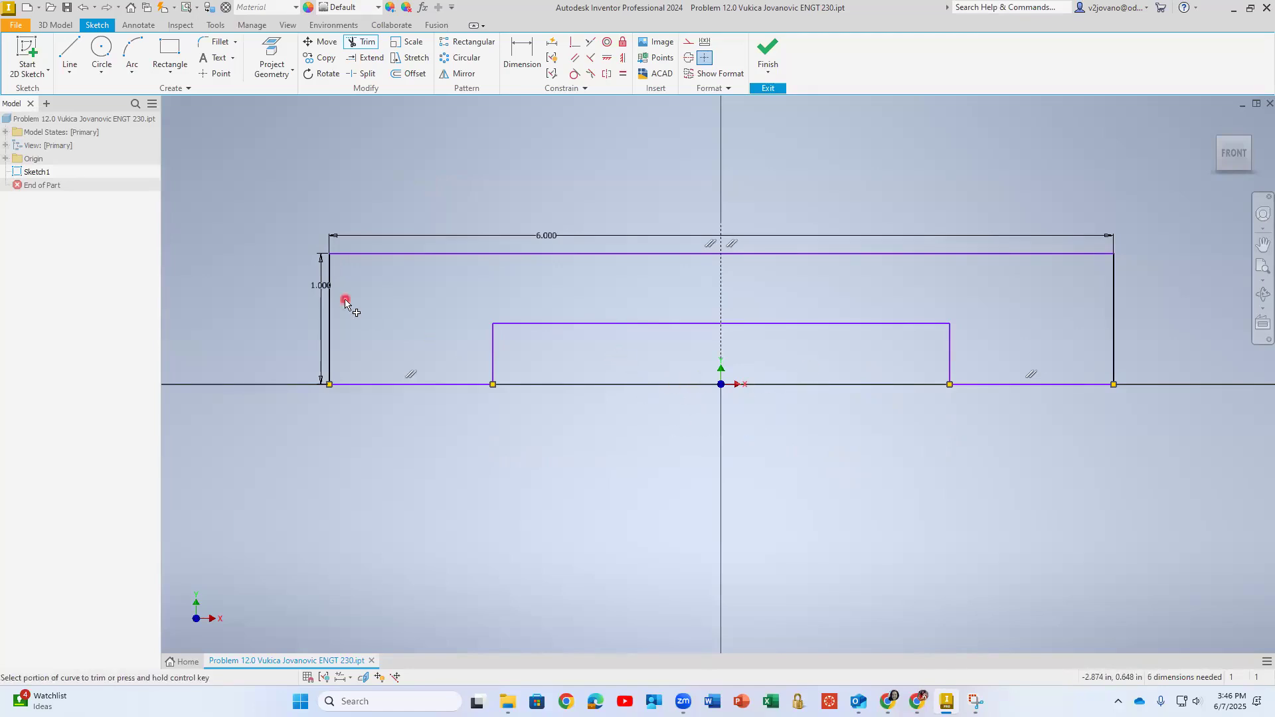
Leave trimming and move the left and right bottom segments of the profile slightly above the horizontal axis.
key(Escape)
drag(356, 385, 364, 363)
drag(982, 386, 987, 364)
click(797, 381)
Try to align the profile's left and right bottom segments with a geometric constraint.
click(592, 53)
click(476, 360)
click(1007, 366)
Dimension the profile's left bottom segment at a vertical distance of 0 in from the origin.
click(525, 53)
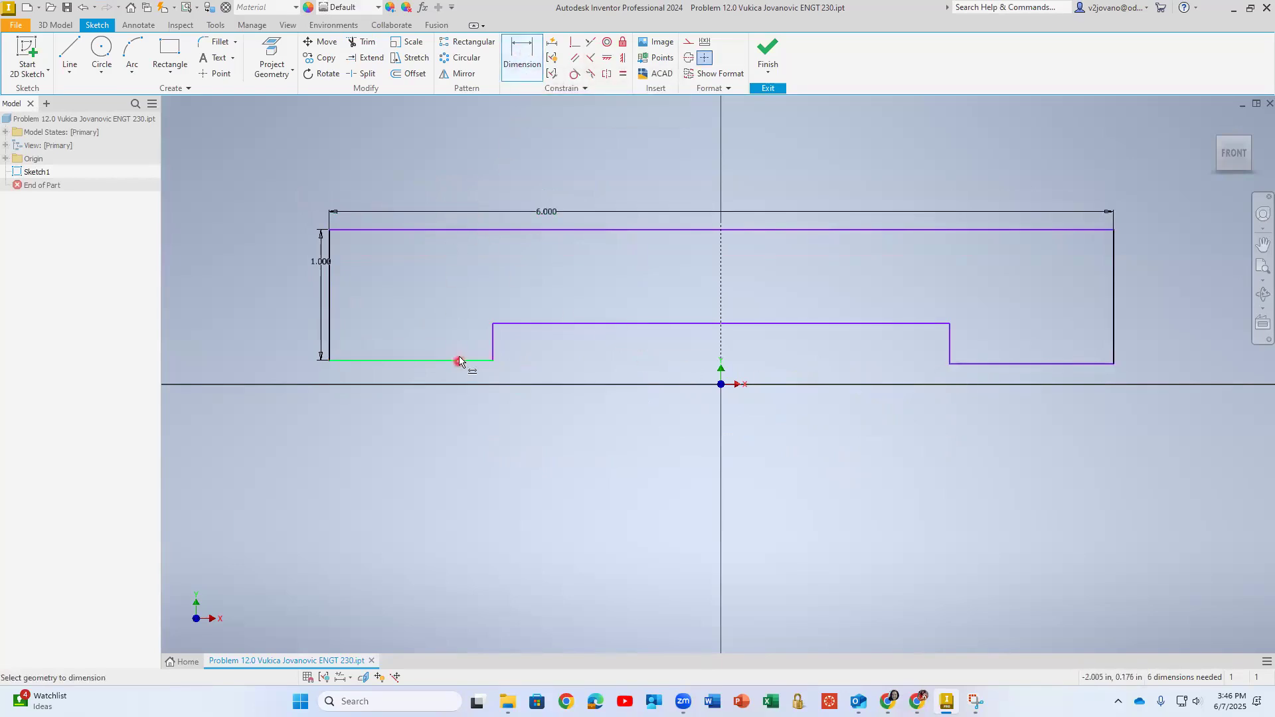
click(722, 384)
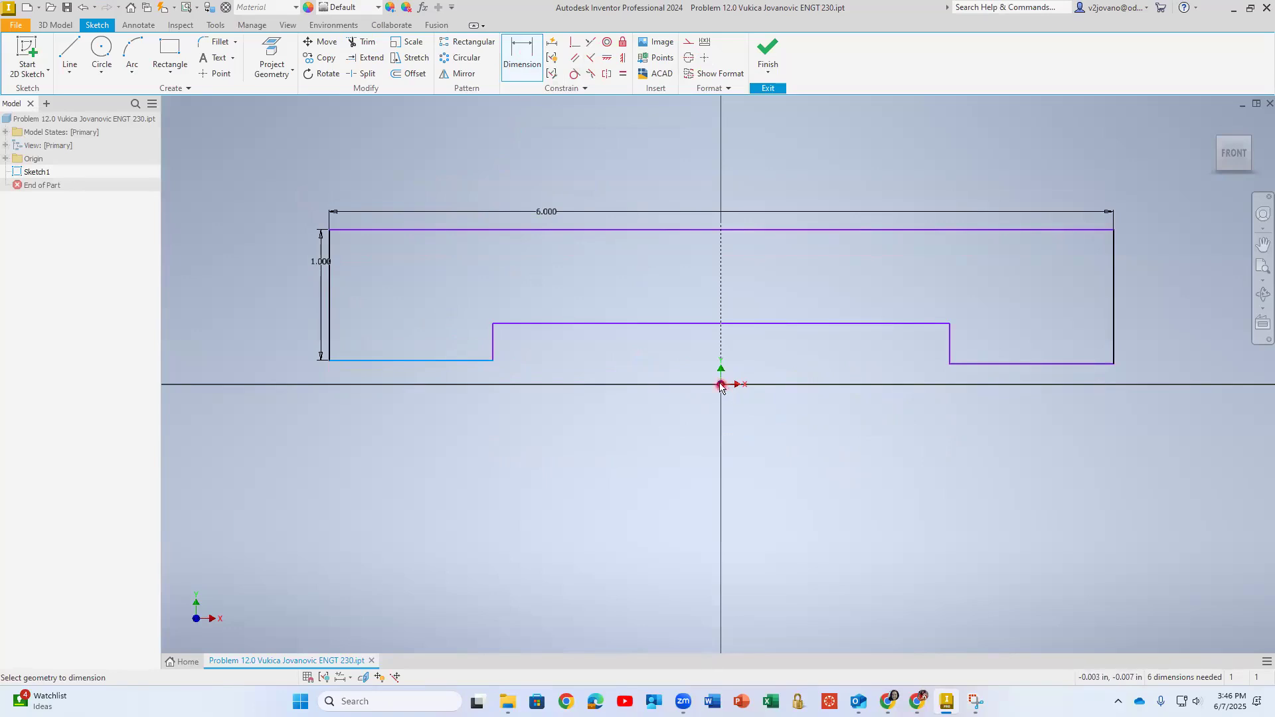
click(639, 373)
text(0)
key(Return)
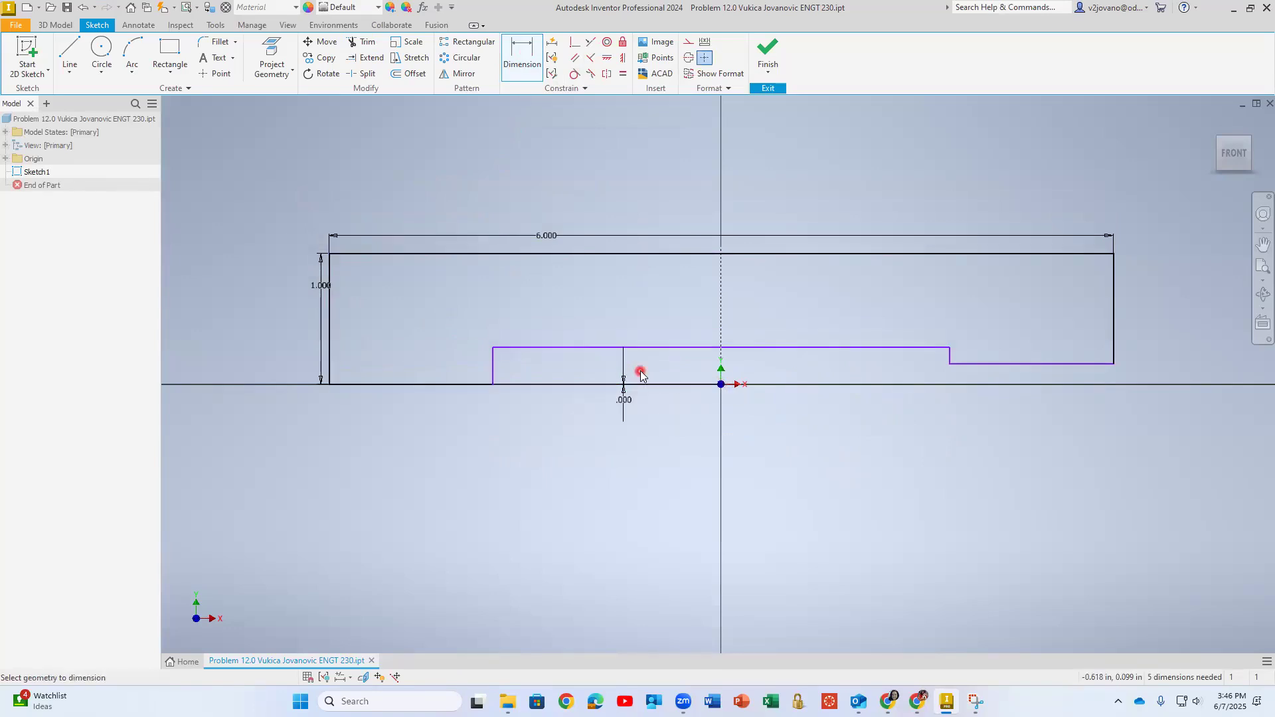
Apply a collinear constraint between the left and right bottom segments of the profile.
click(589, 42)
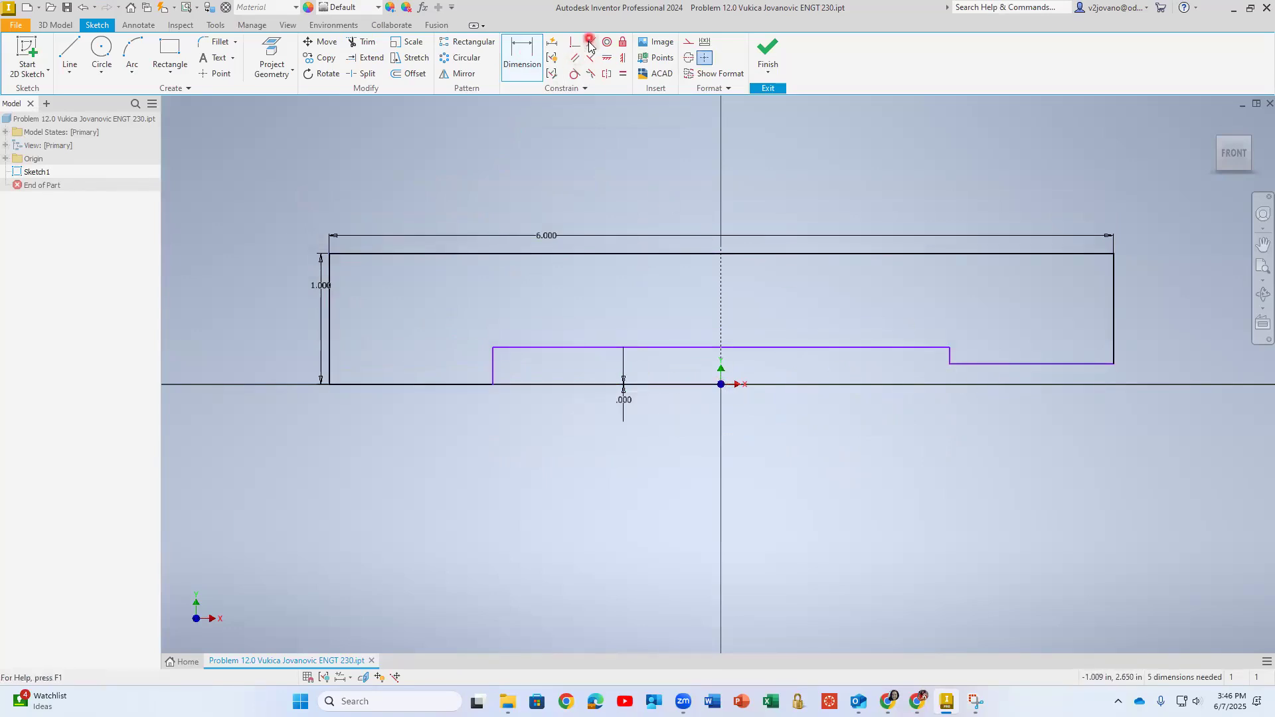
click(465, 388)
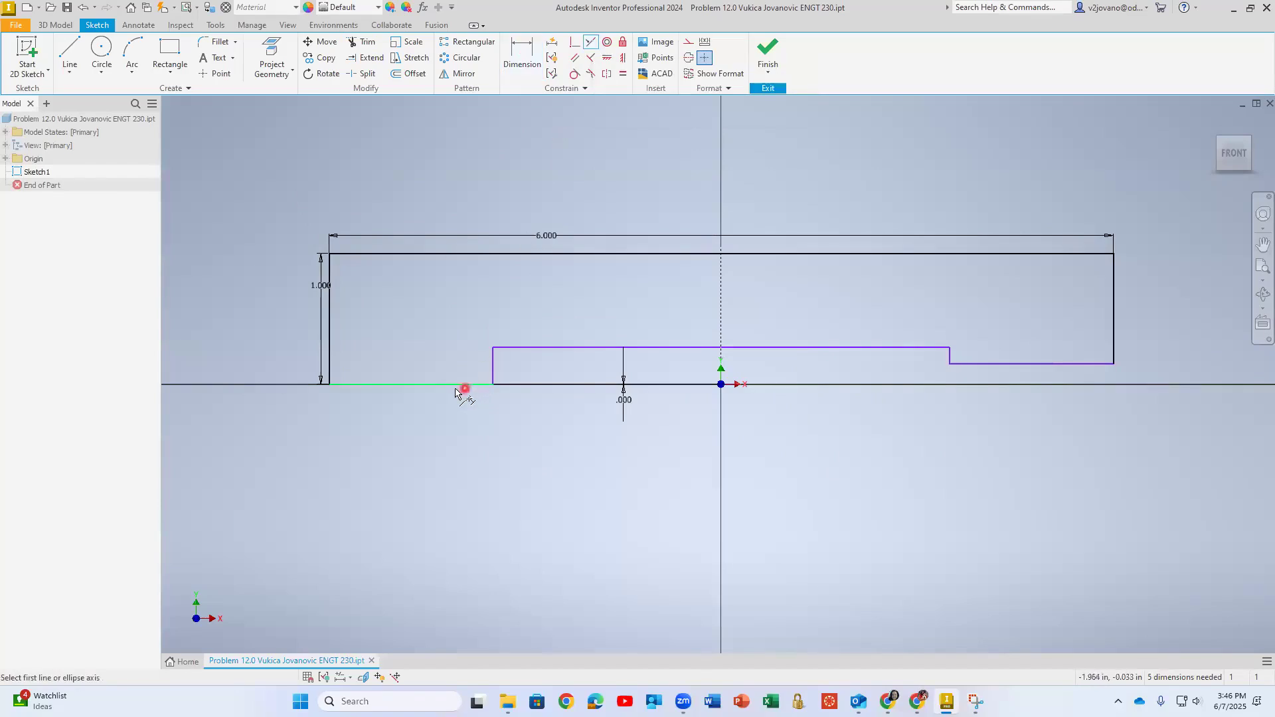
click(997, 364)
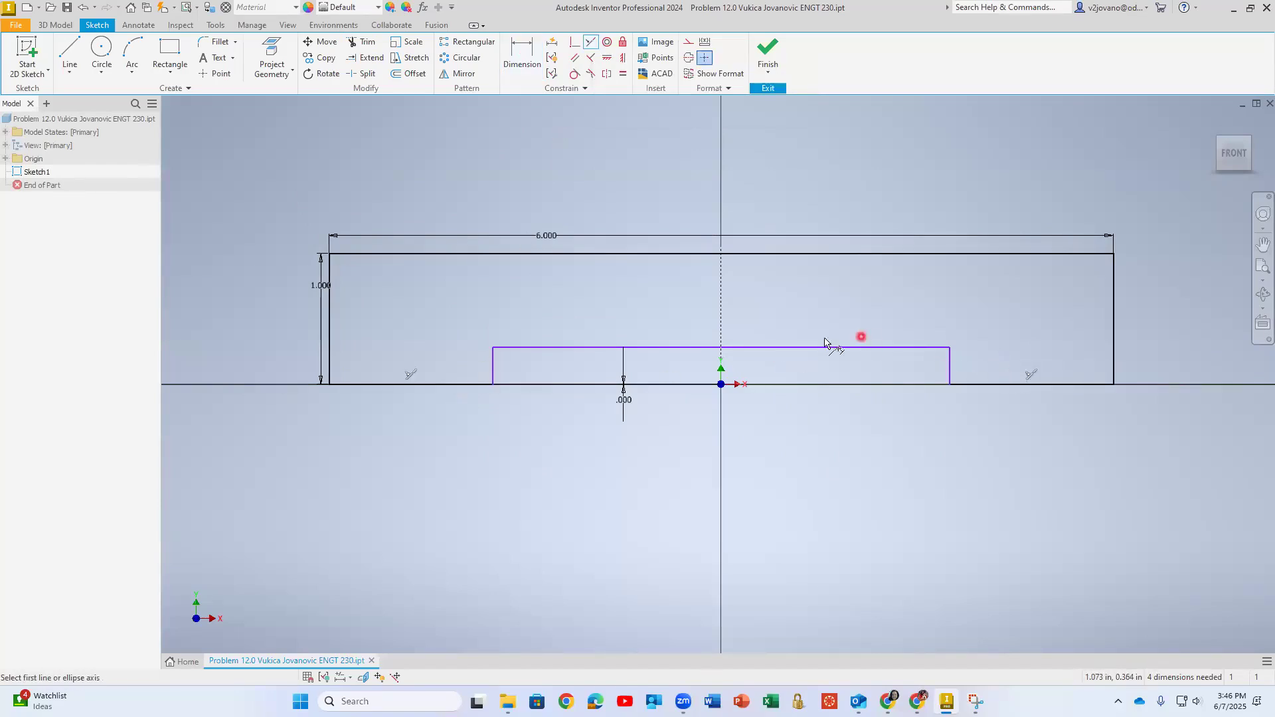
key(d)
click(806, 348)
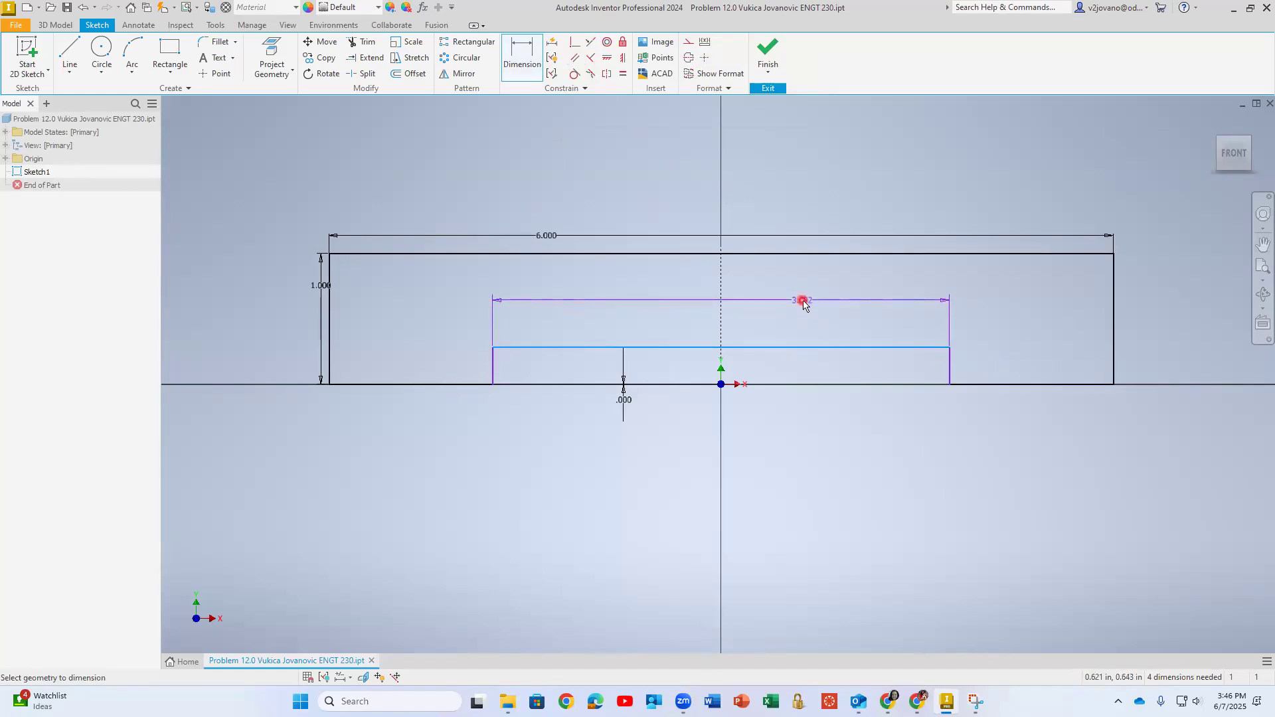
key(Escape)
click(492, 368)
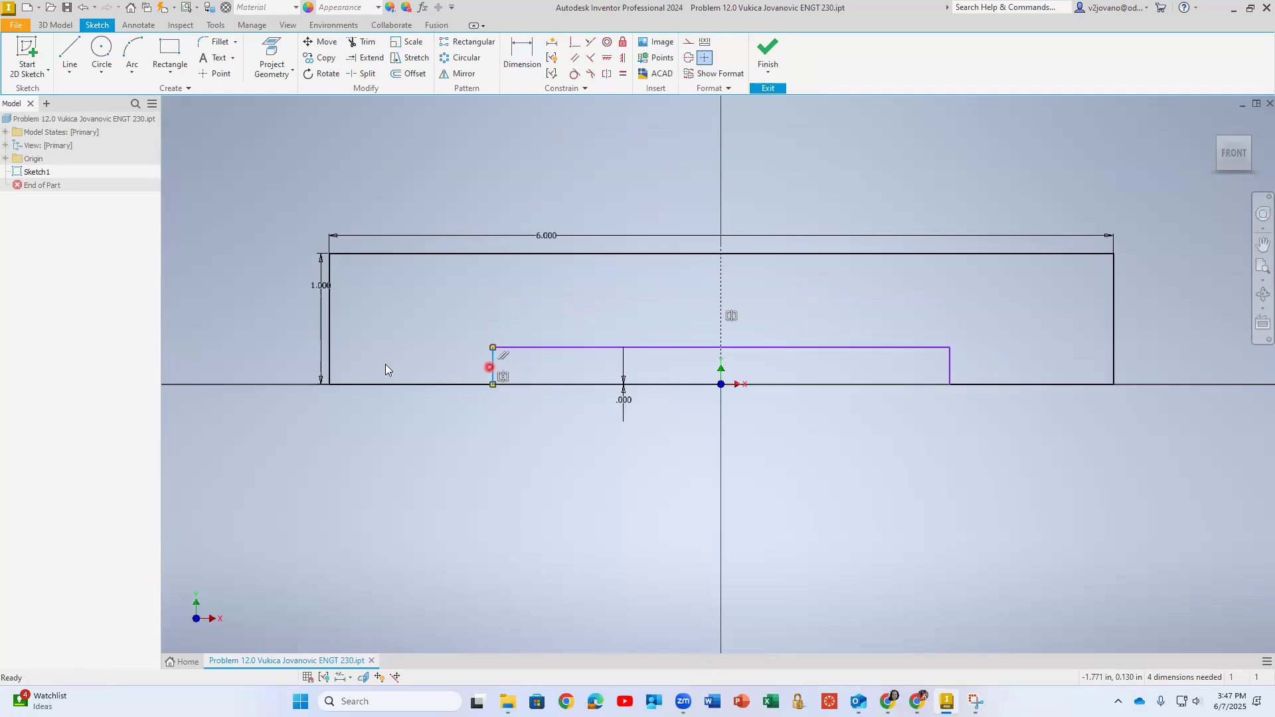
Dimension the profile's left bottom segment between the outer edge and the notch side at 1 in.
click(330, 348)
click(522, 53)
click(347, 352)
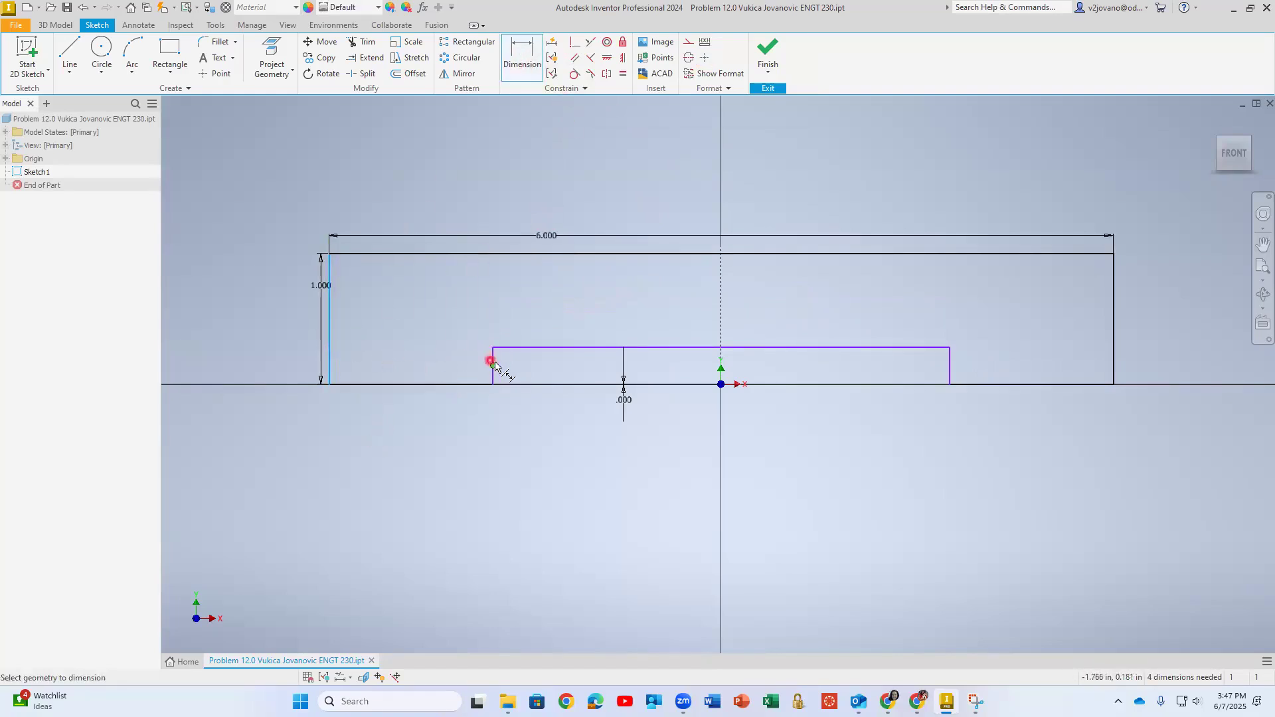
click(481, 380)
click(431, 411)
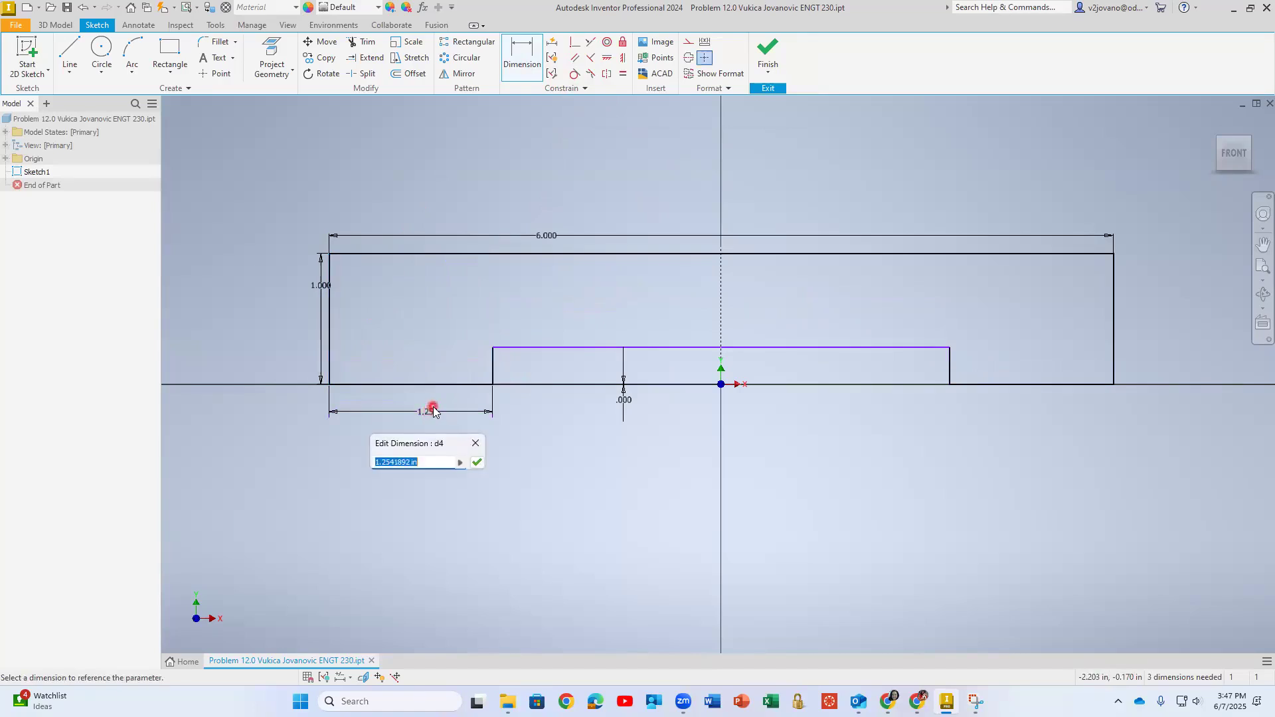
text(1)
click(889, 370)
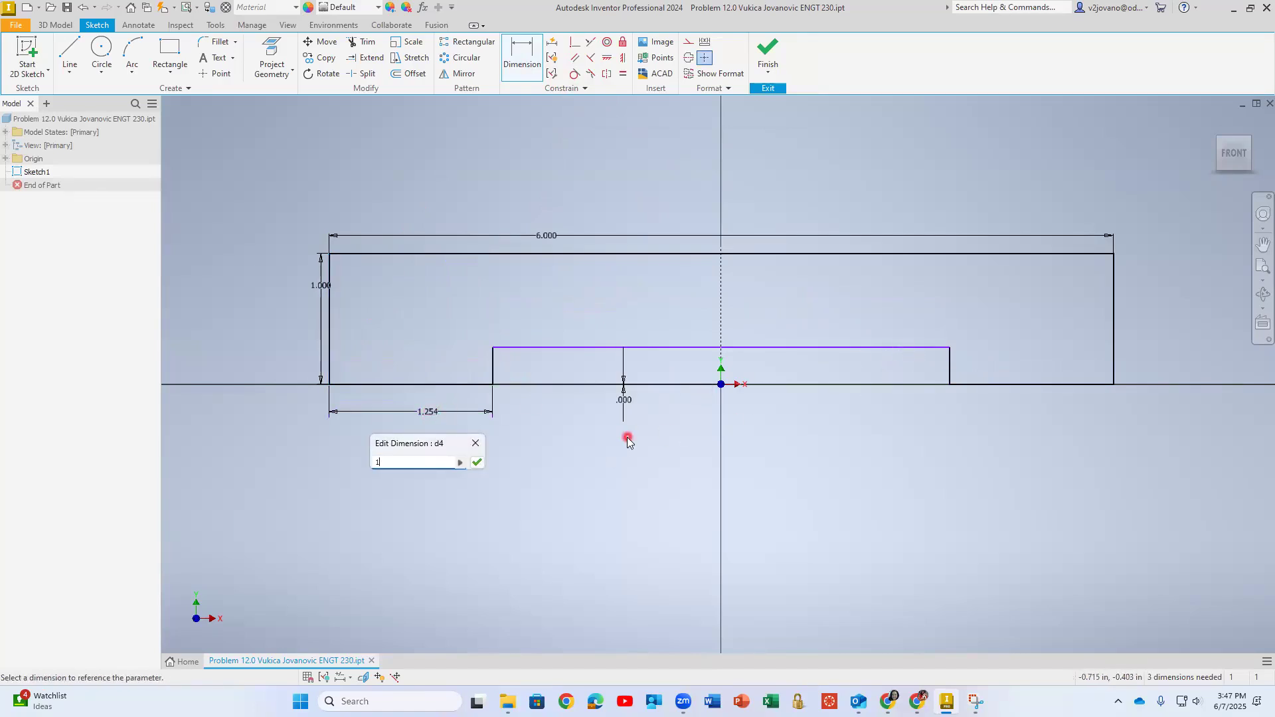
key(Return)
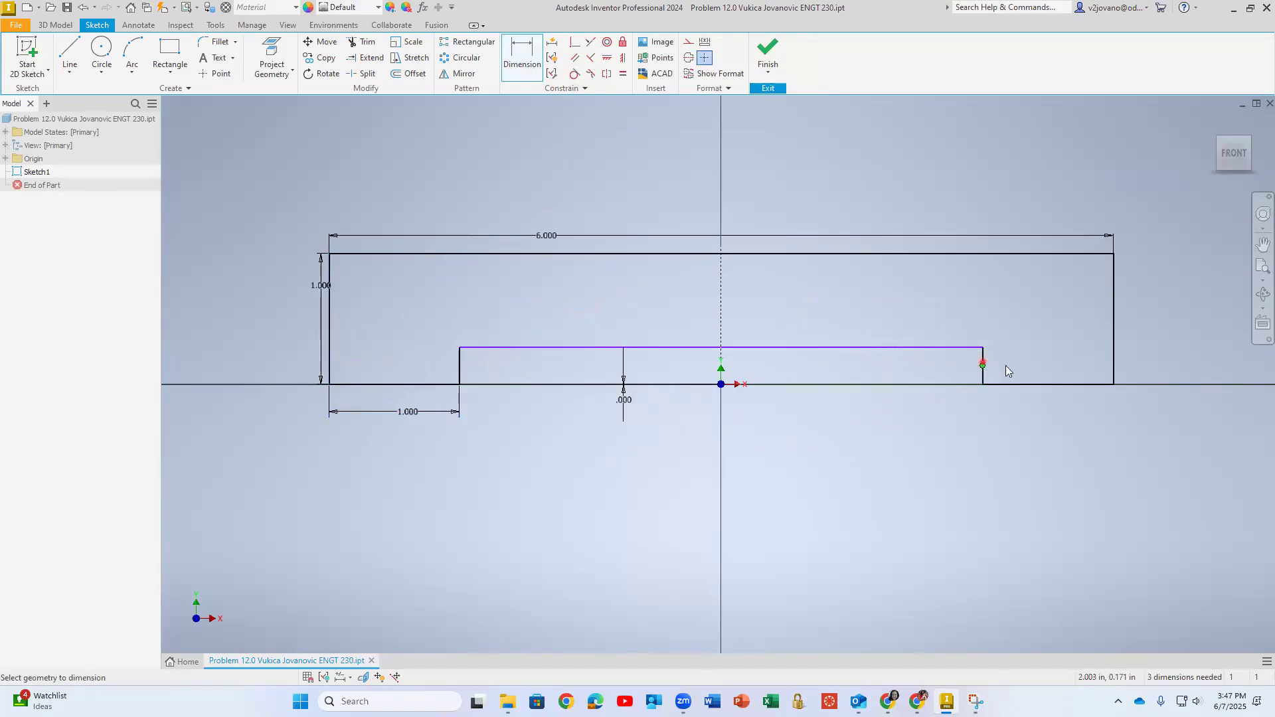
Try to dimension the width of the profile's right bottom segment.
click(1114, 369)
click(1062, 409)
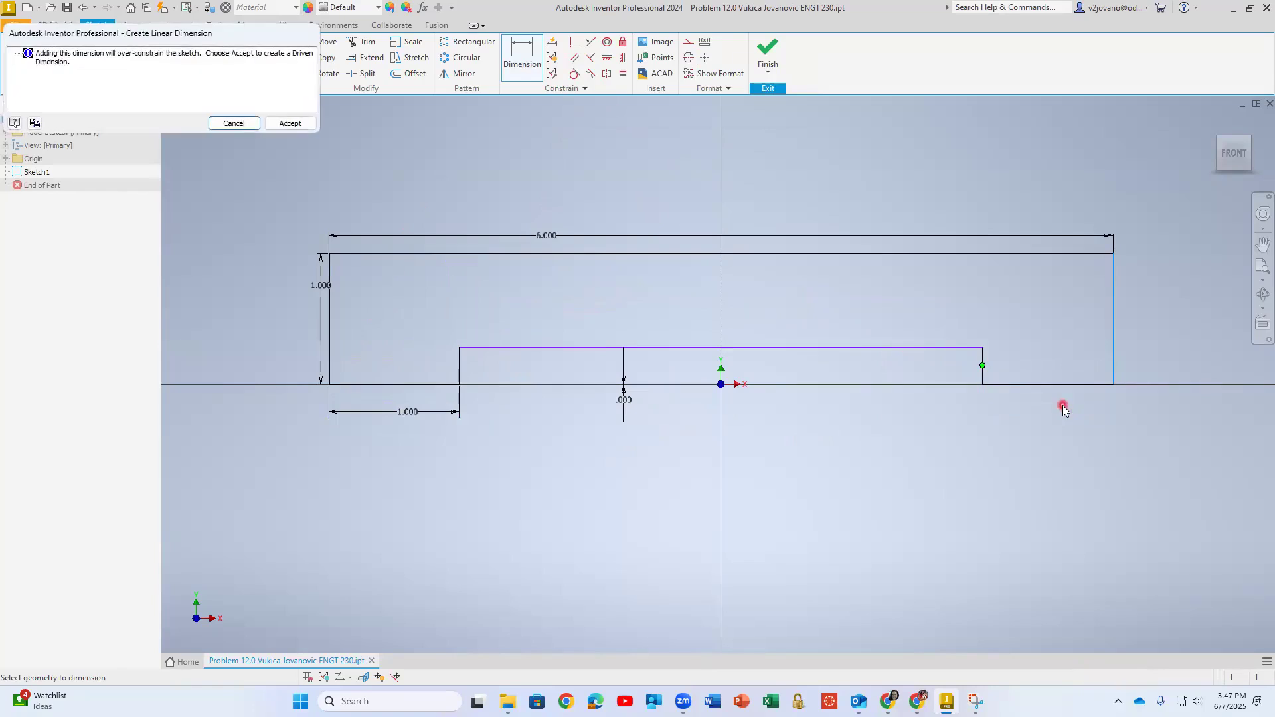
key(Escape)
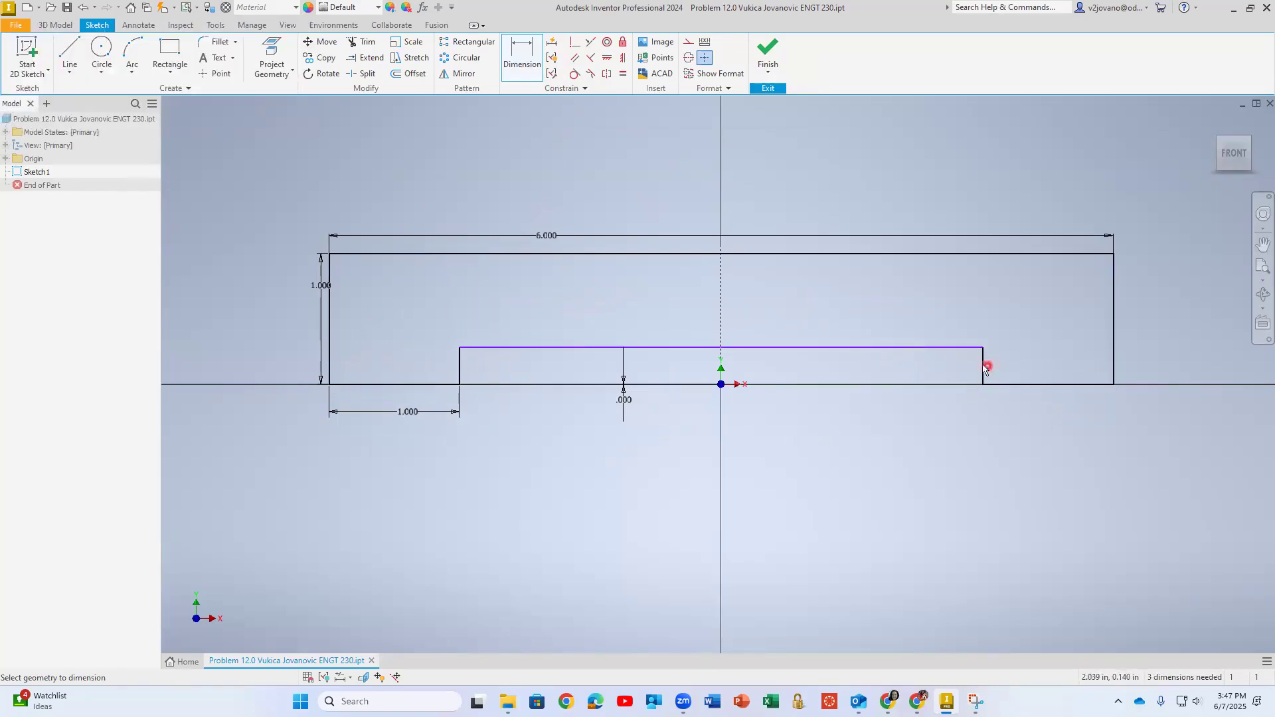
Dimension the notch height from the left bottom segment to the notch's top line at 0.5 in.
click(509, 75)
click(540, 348)
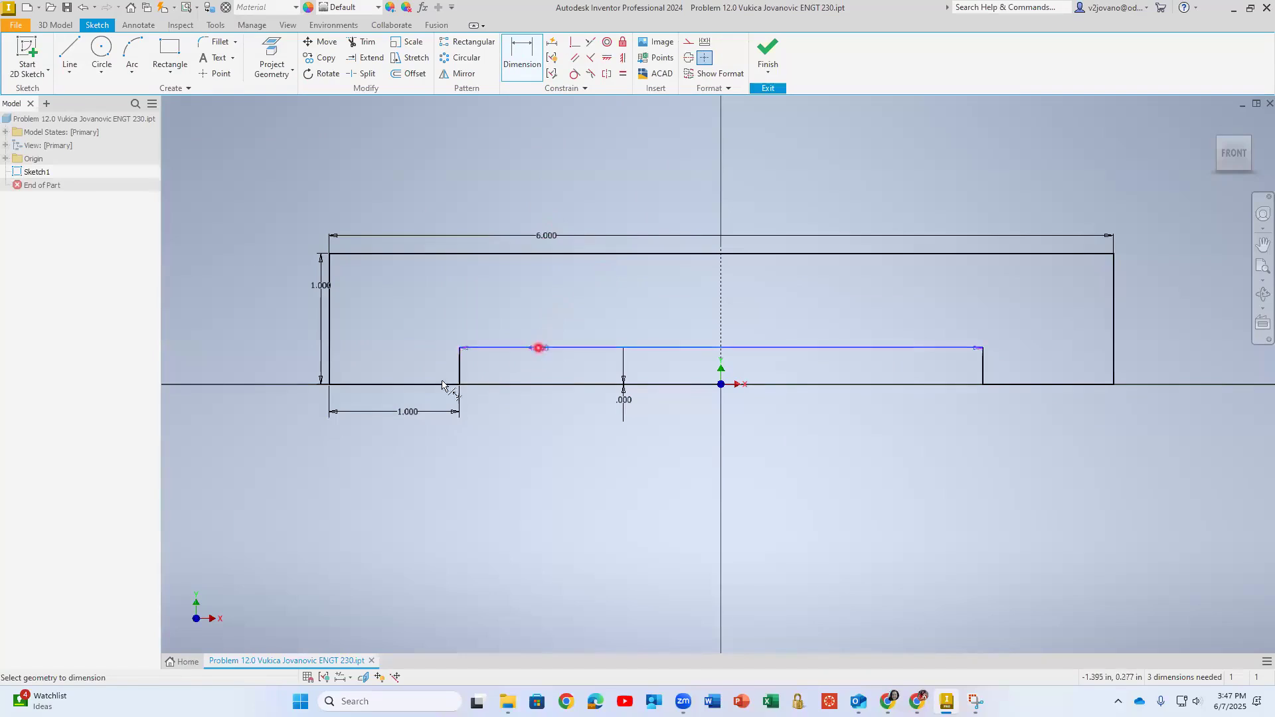
click(433, 384)
click(517, 363)
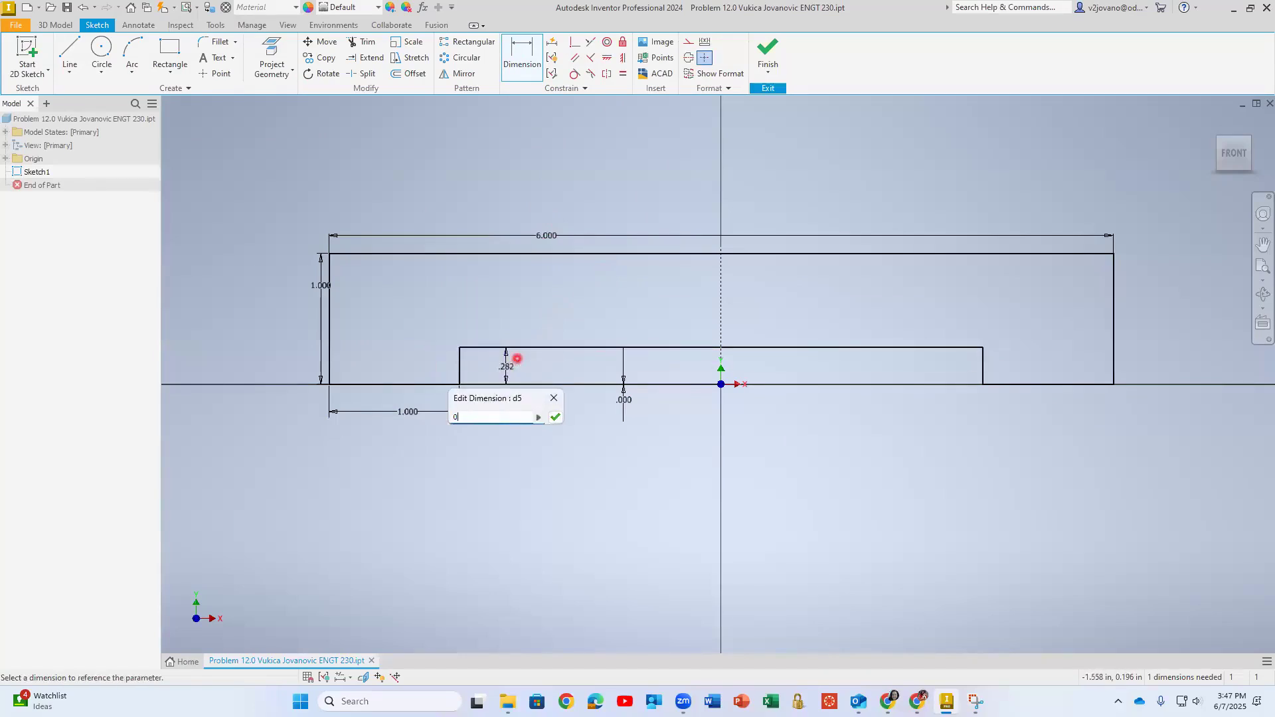
text(0.5)
key(Return)
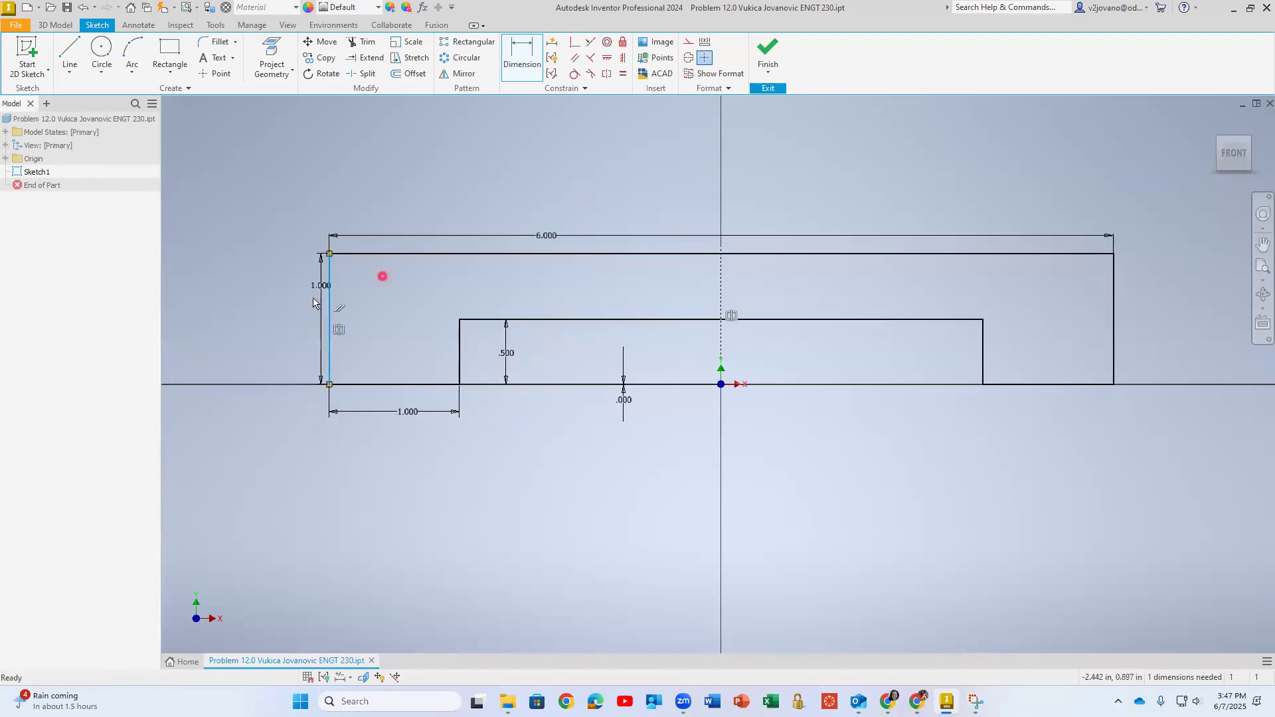
Reposition the overall height and left bottom segment dimensions clear of the profile and finish the sketch.
drag(322, 285, 305, 317)
drag(402, 422, 394, 410)
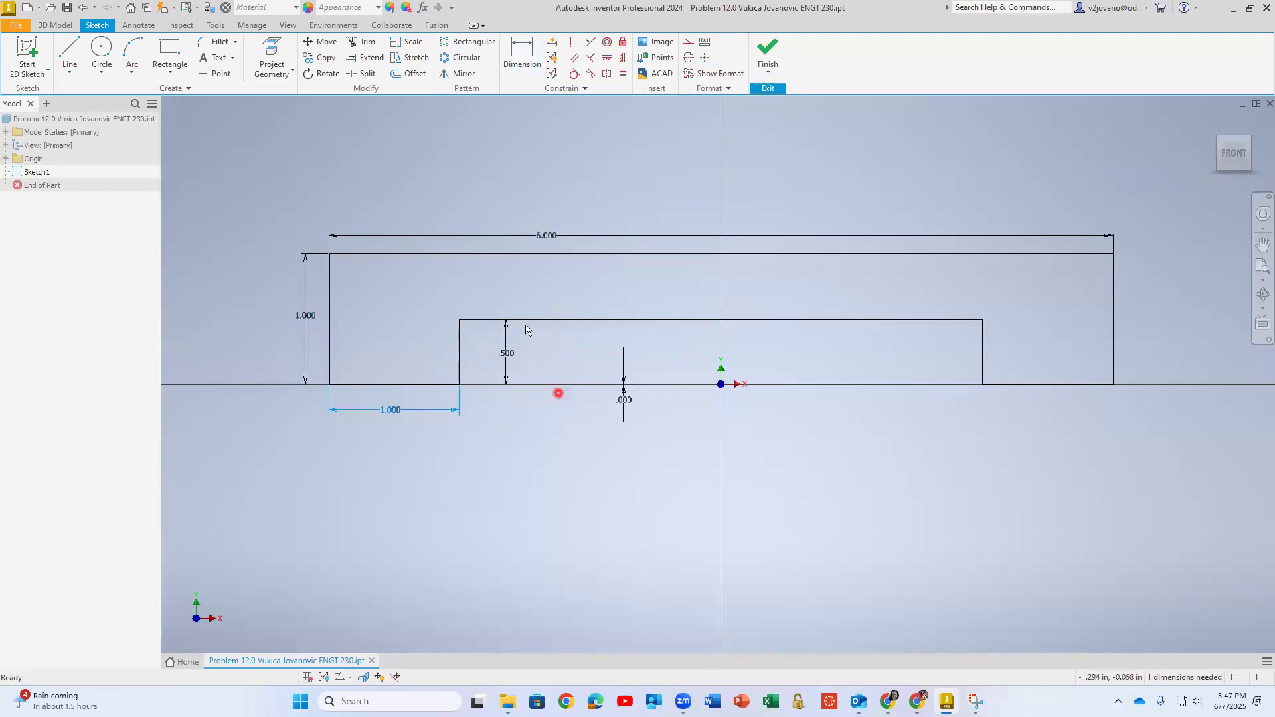
click(579, 234)
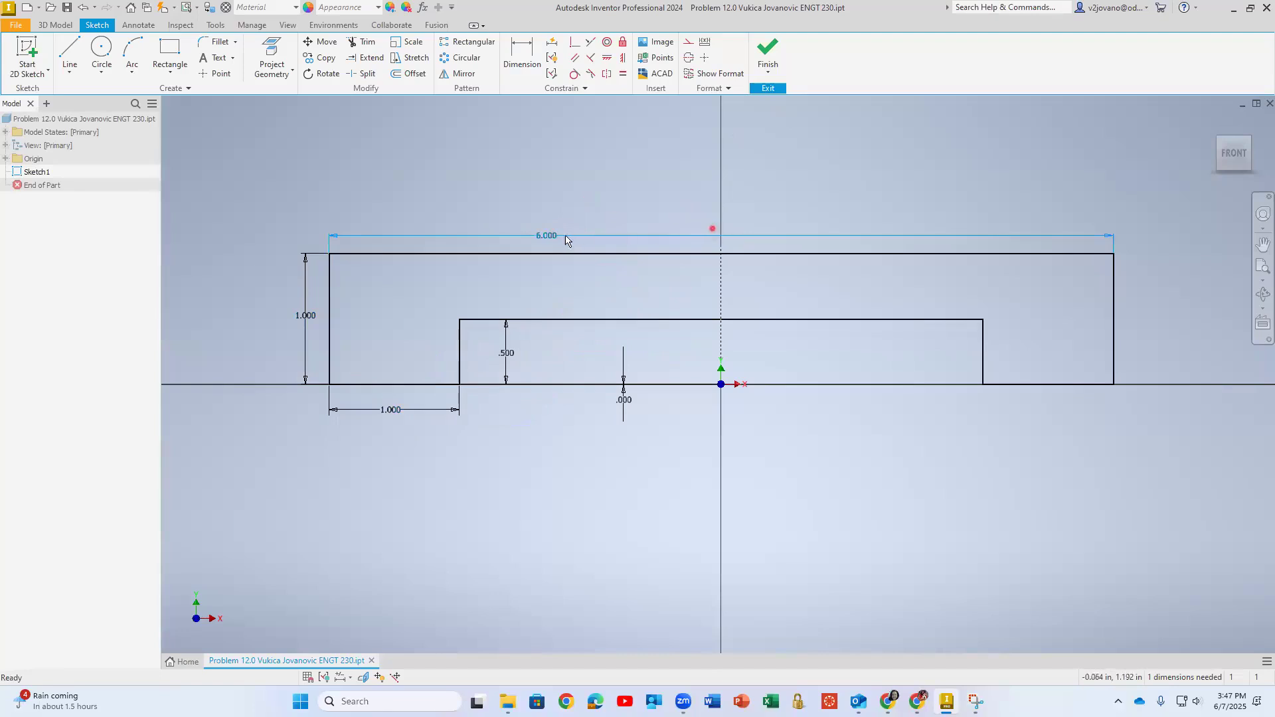
click(686, 197)
click(763, 62)
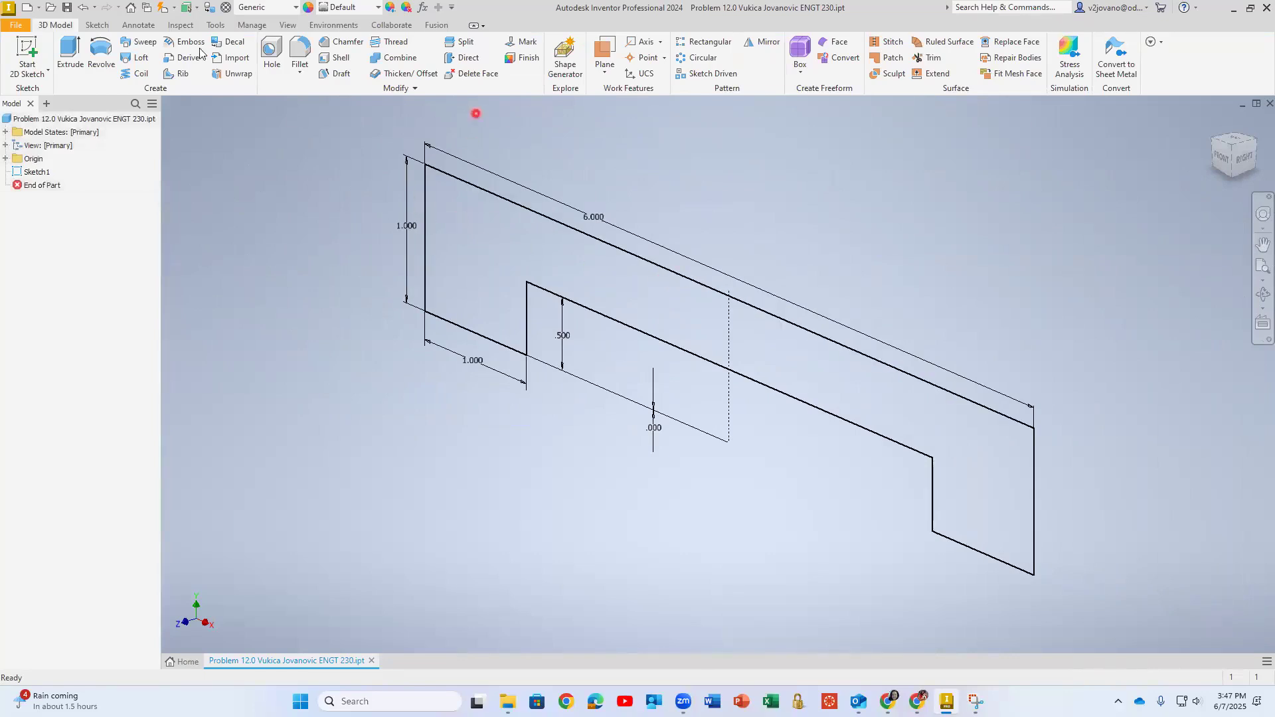
Extrude the notched profile 2 in as a solid and save the part.
click(69, 54)
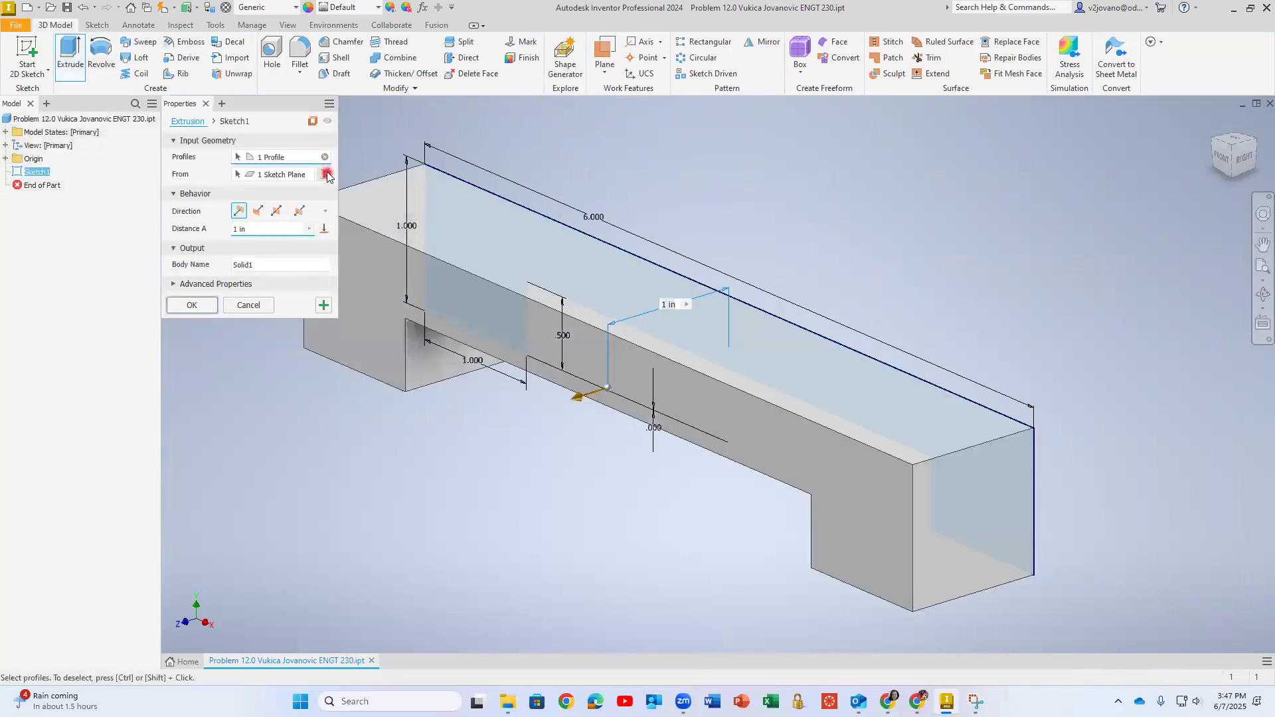
drag(254, 229, 216, 225)
text(2)
key(Return)
middle_click(738, 171)
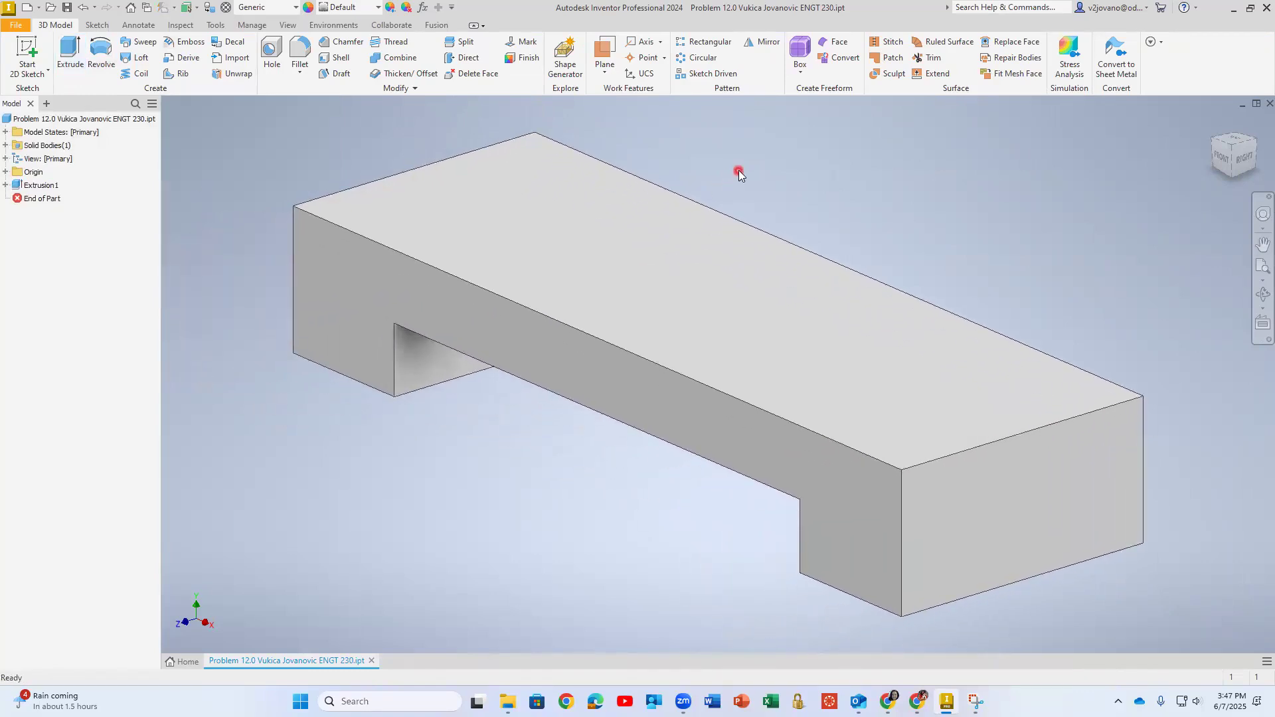
click(67, 8)
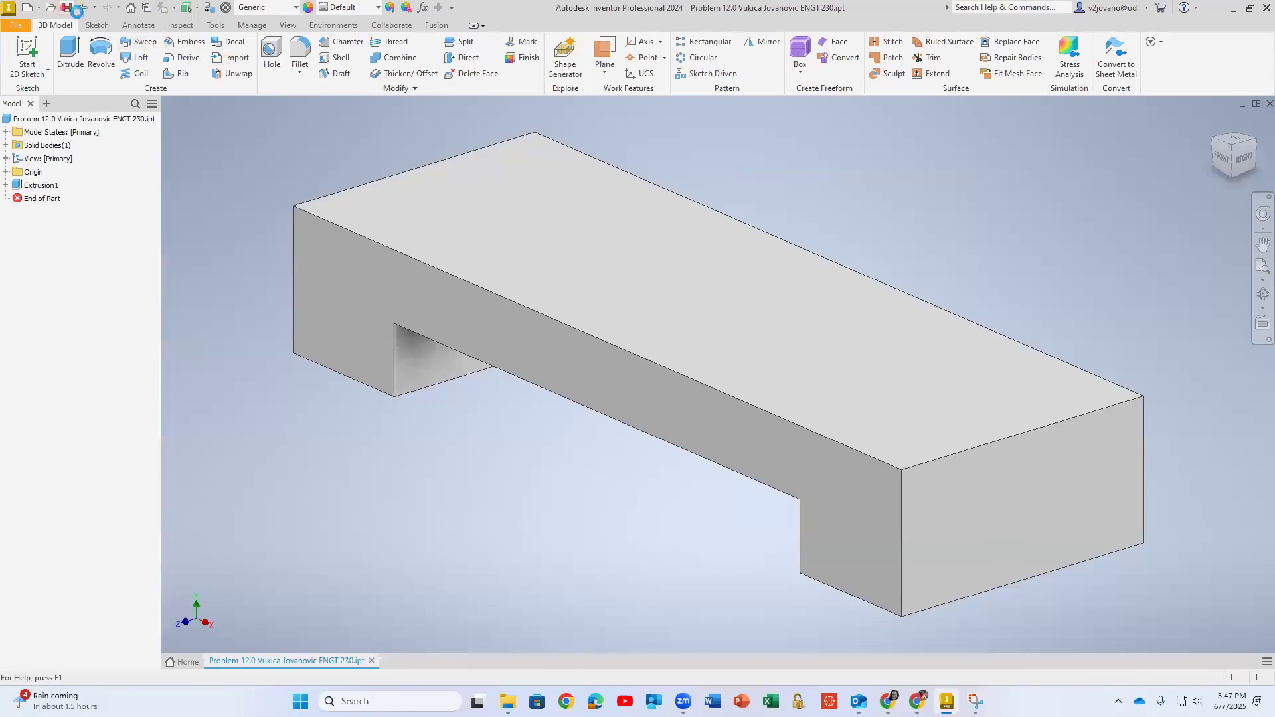
Enter the stress analysis environment and create a single-point static analysis study.
click(1068, 51)
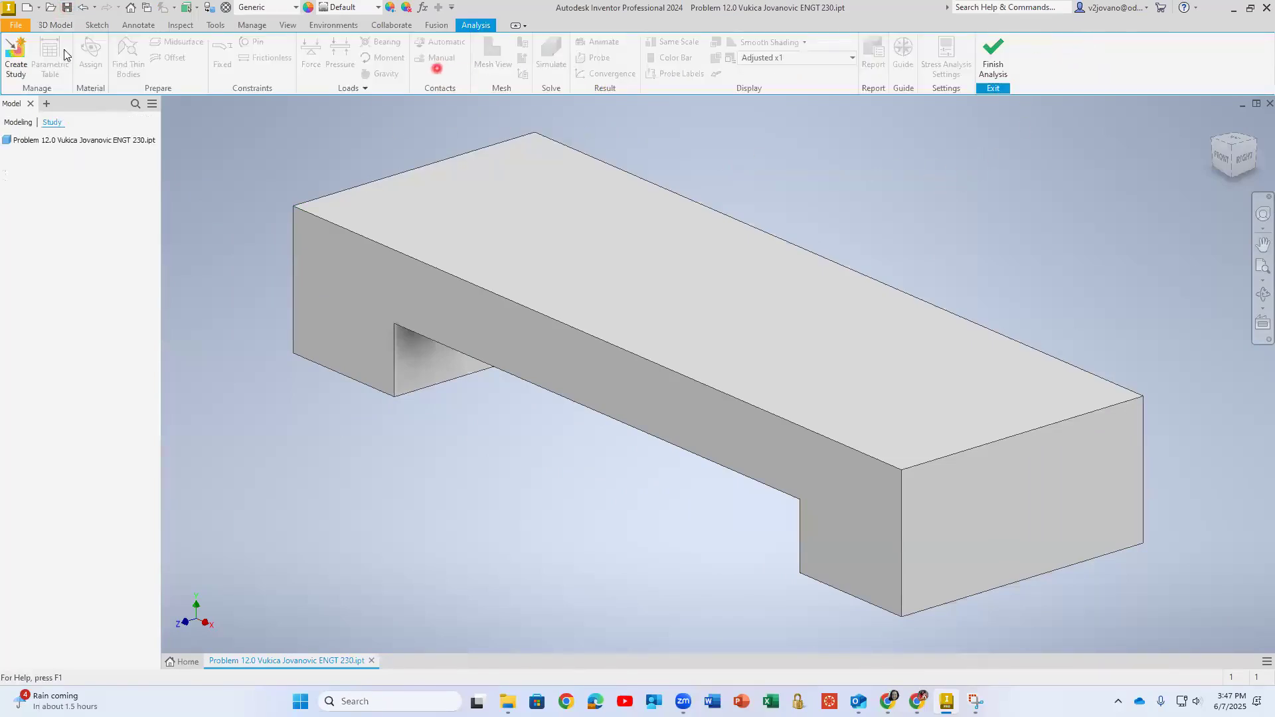
click(19, 58)
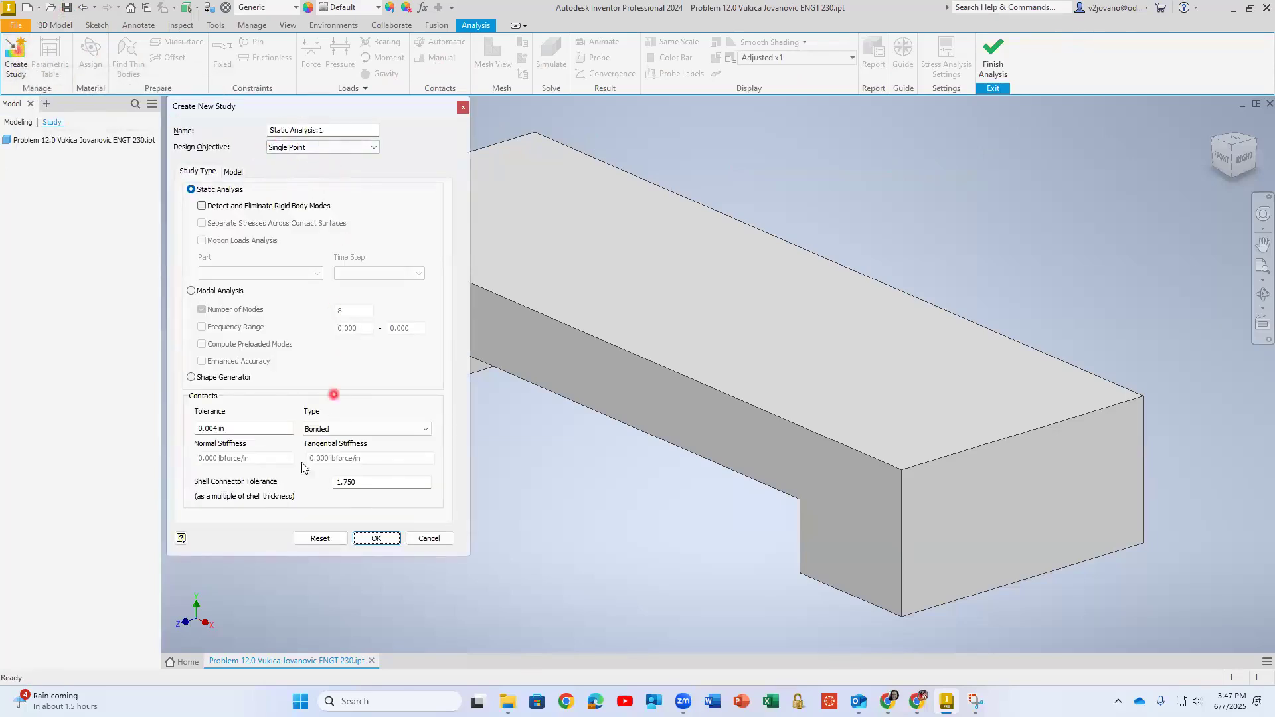
click(377, 543)
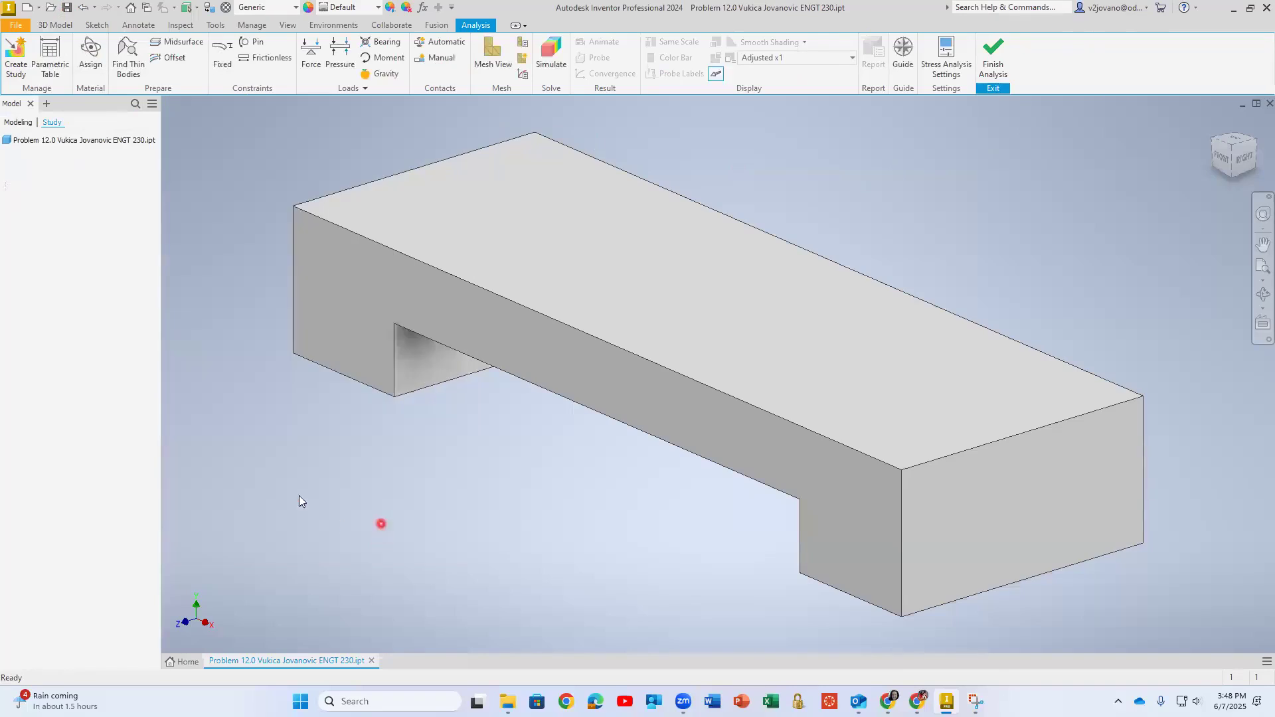
Try to assign Aluminum 6061 from the Inventor Material Library to the part in the study.
click(42, 167)
click(42, 179)
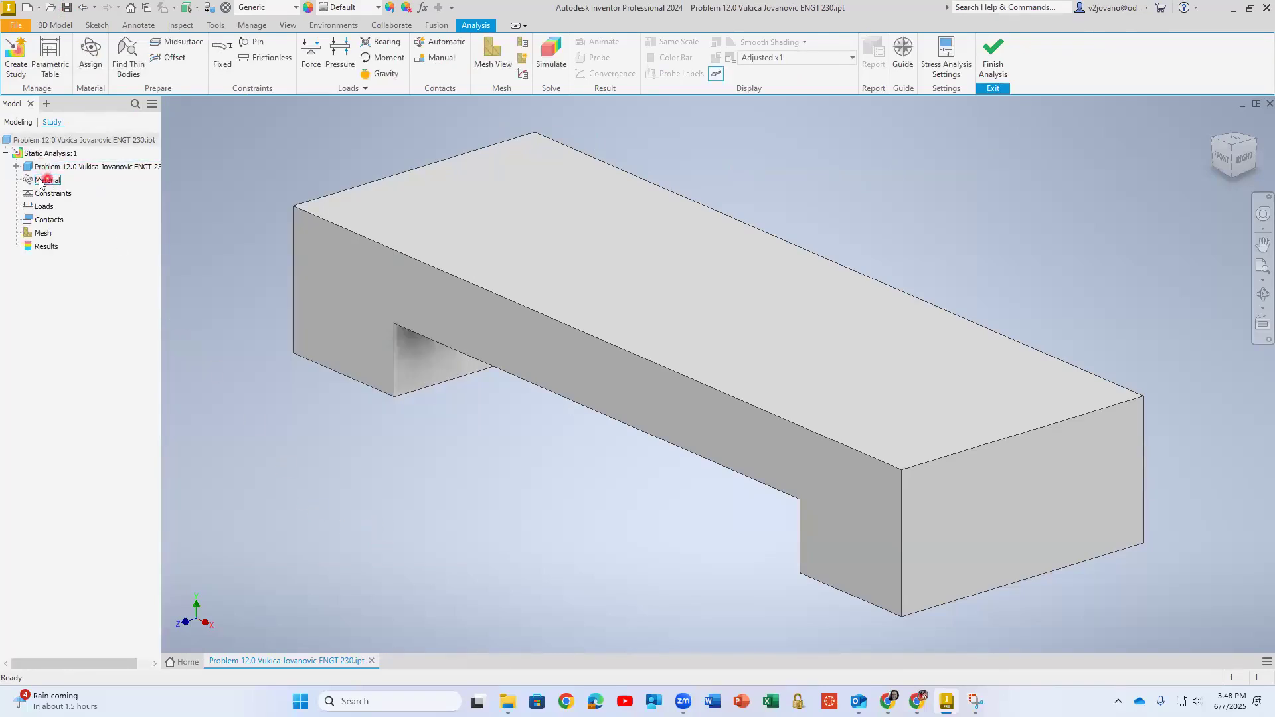
click(87, 72)
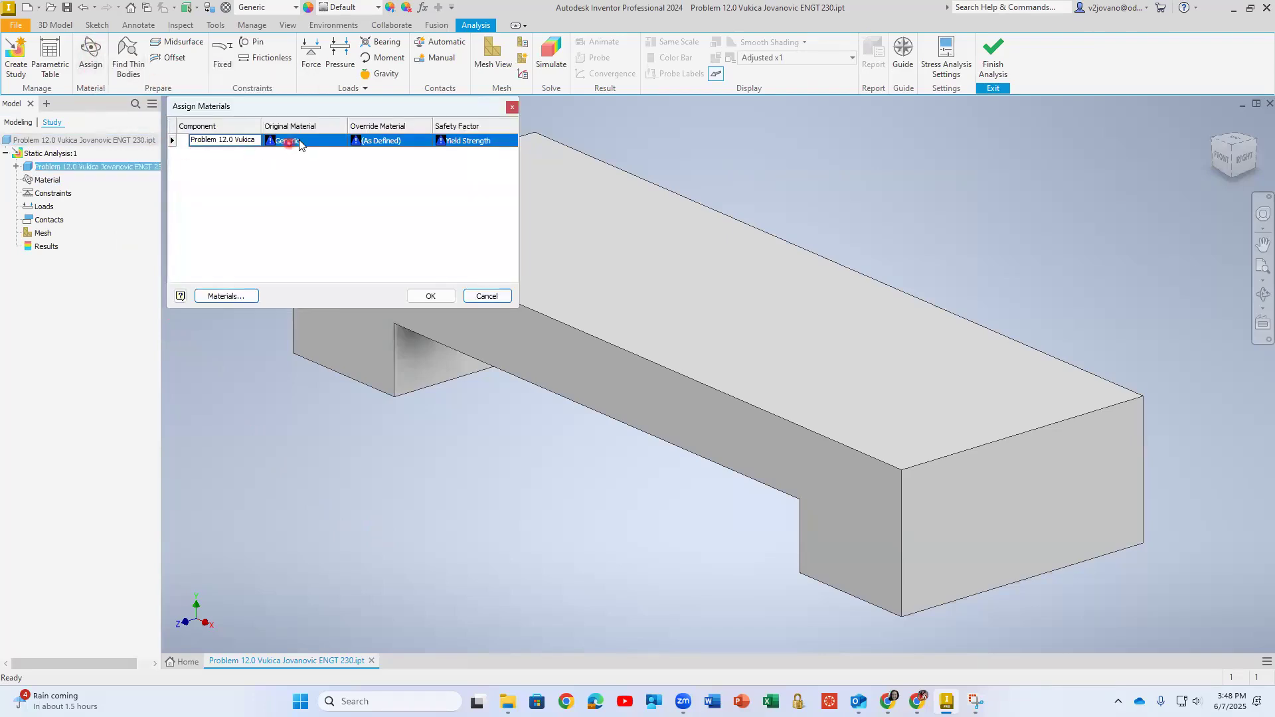
click(225, 296)
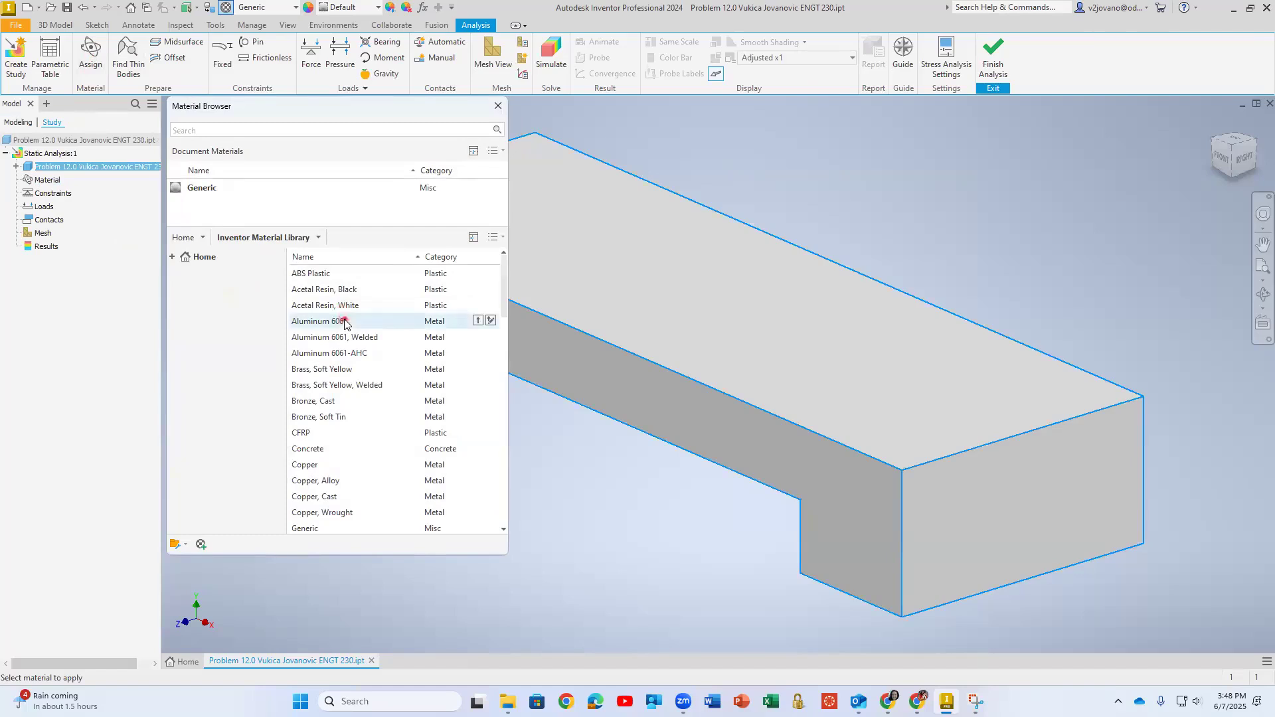
double_click(324, 326)
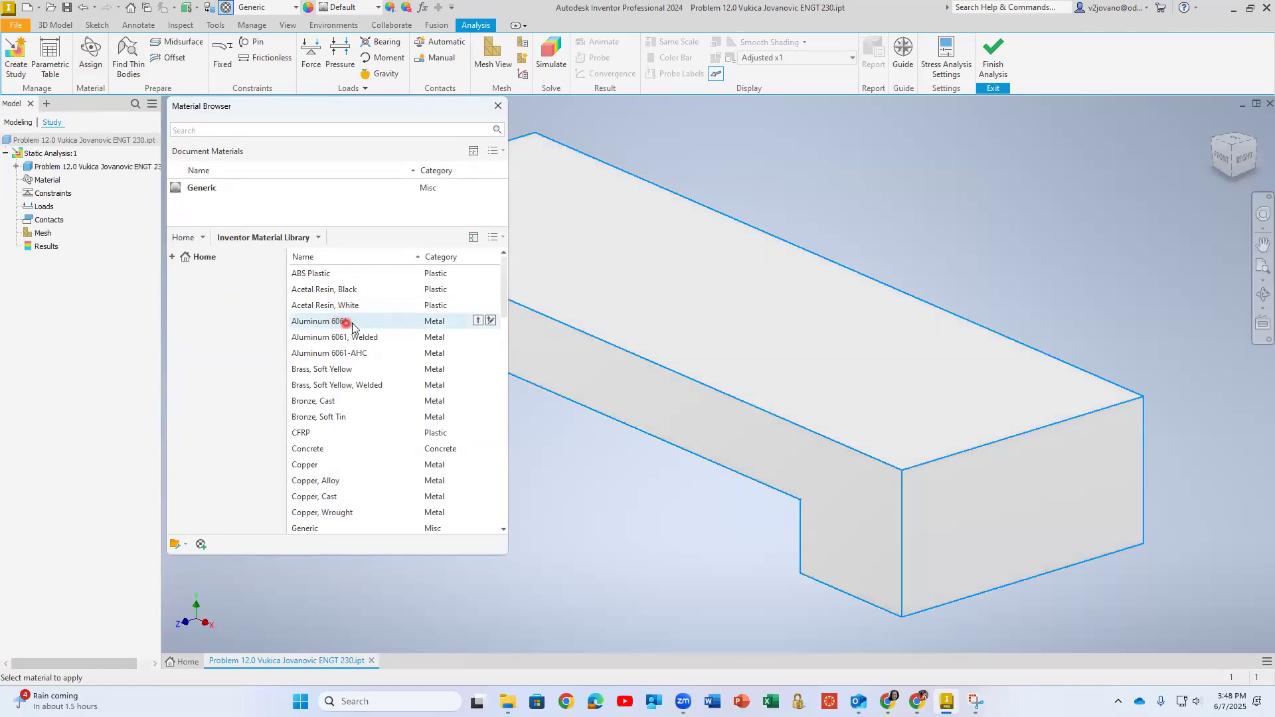
click(498, 106)
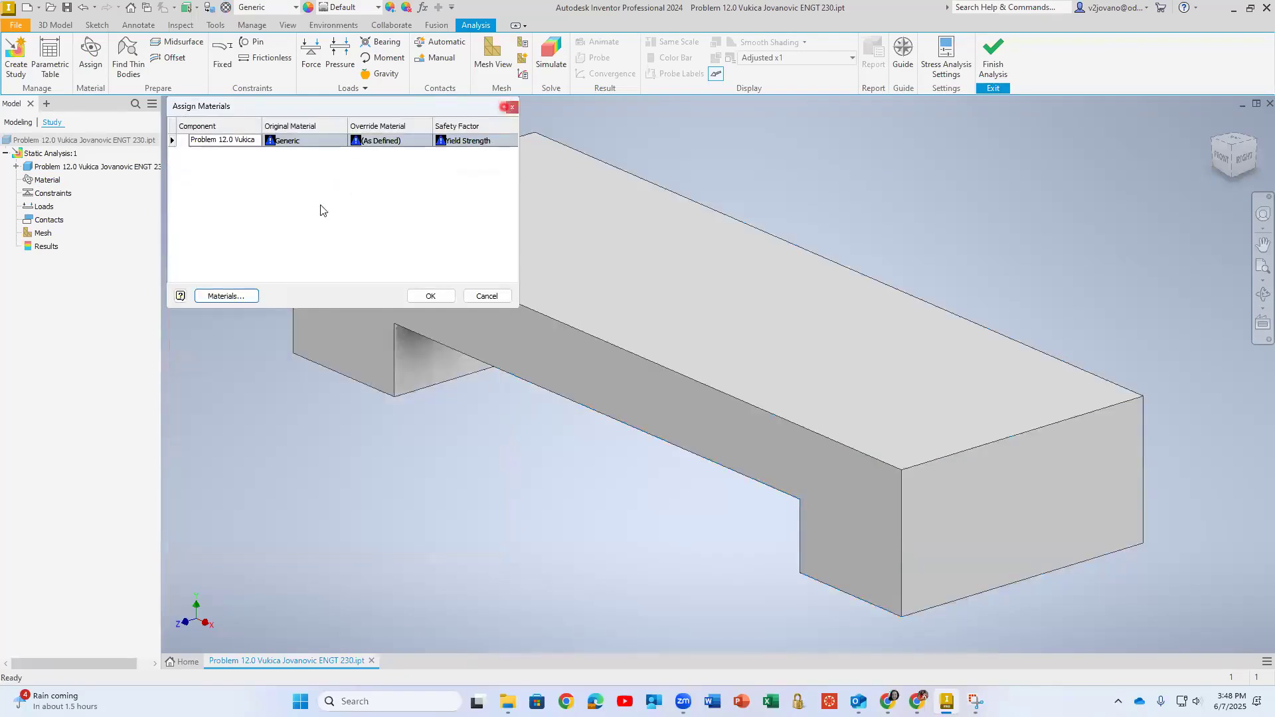
Add Aluminum 6061 from the Inventor Material Library to the document materials.
click(290, 142)
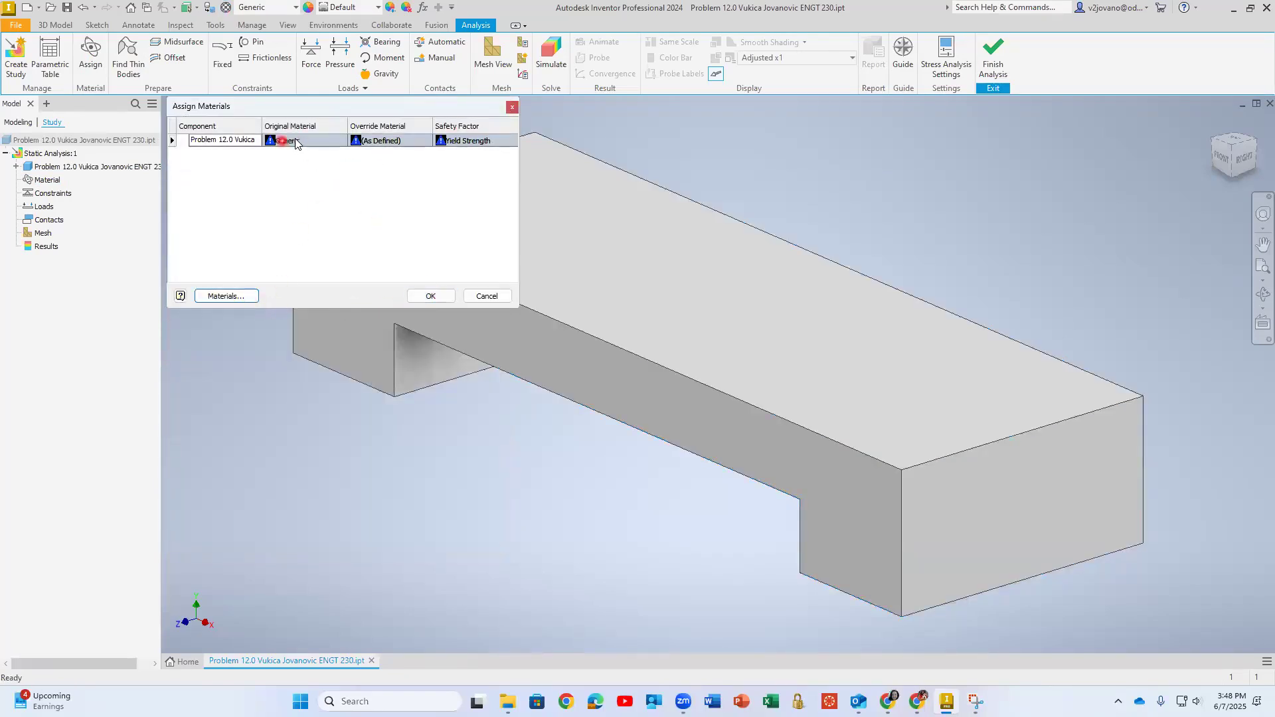
click(232, 296)
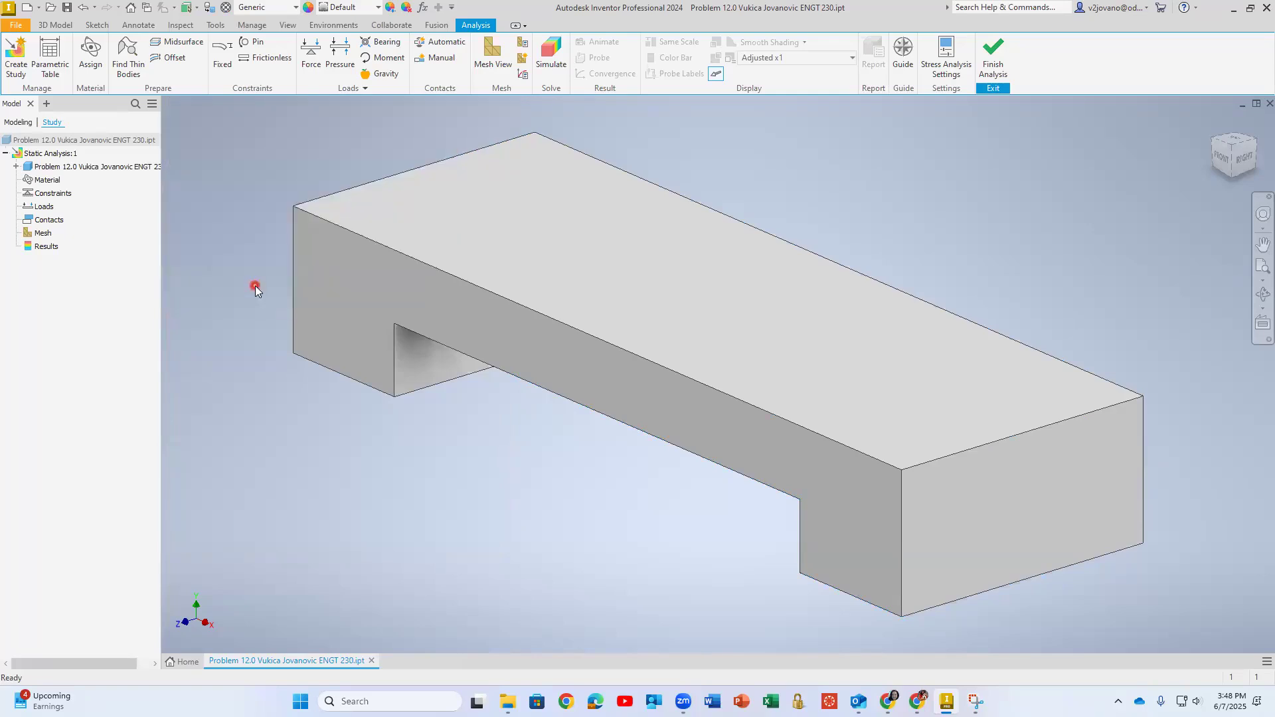
double_click(331, 323)
click(261, 536)
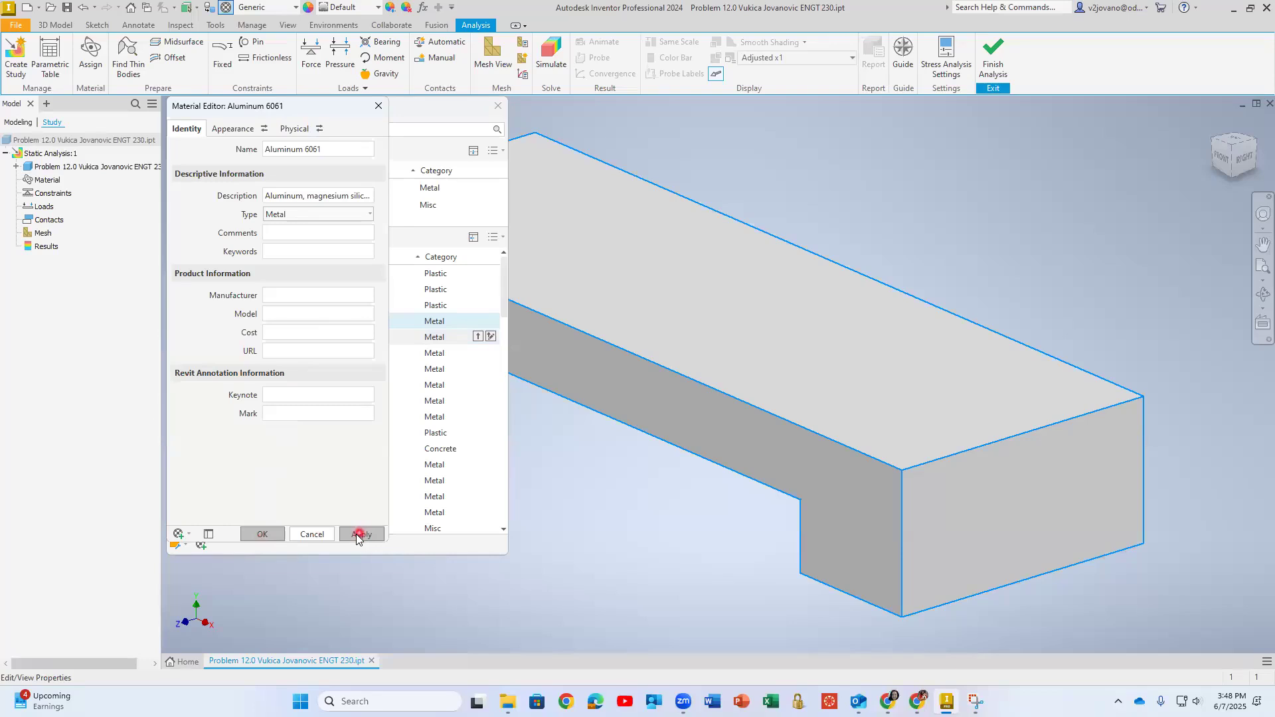
click(379, 105)
click(328, 323)
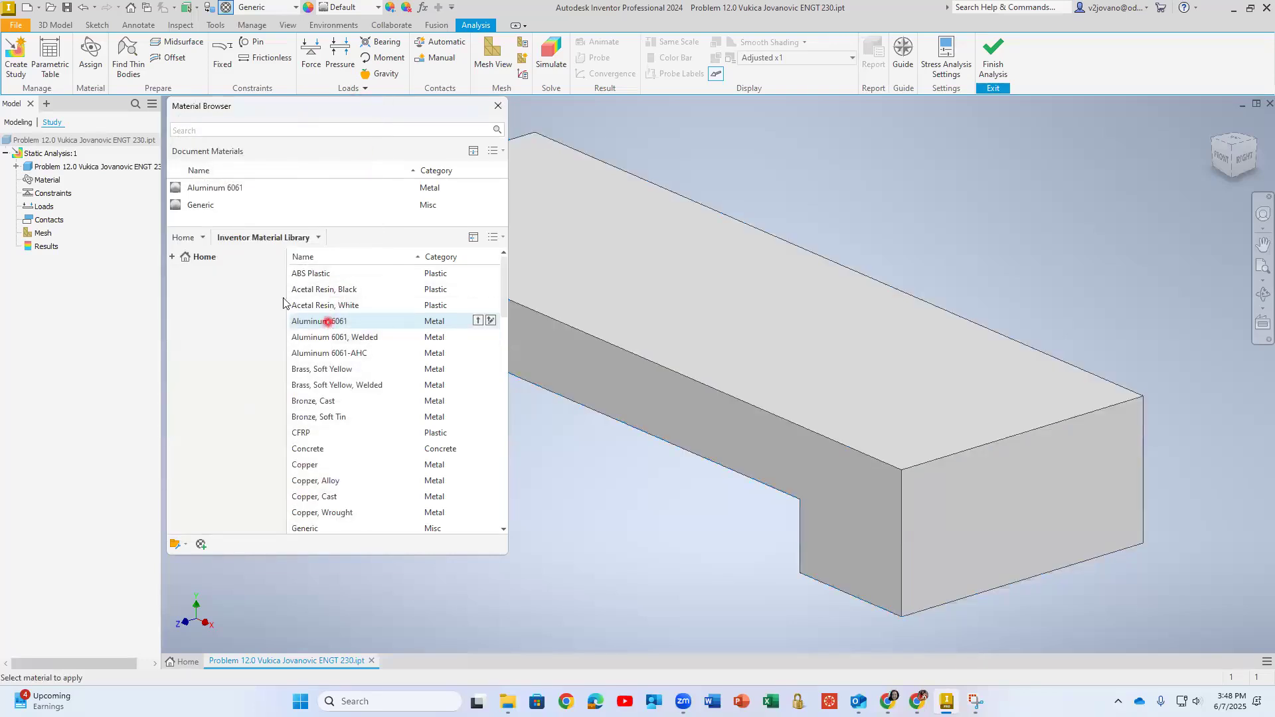
click(220, 188)
click(498, 106)
click(256, 178)
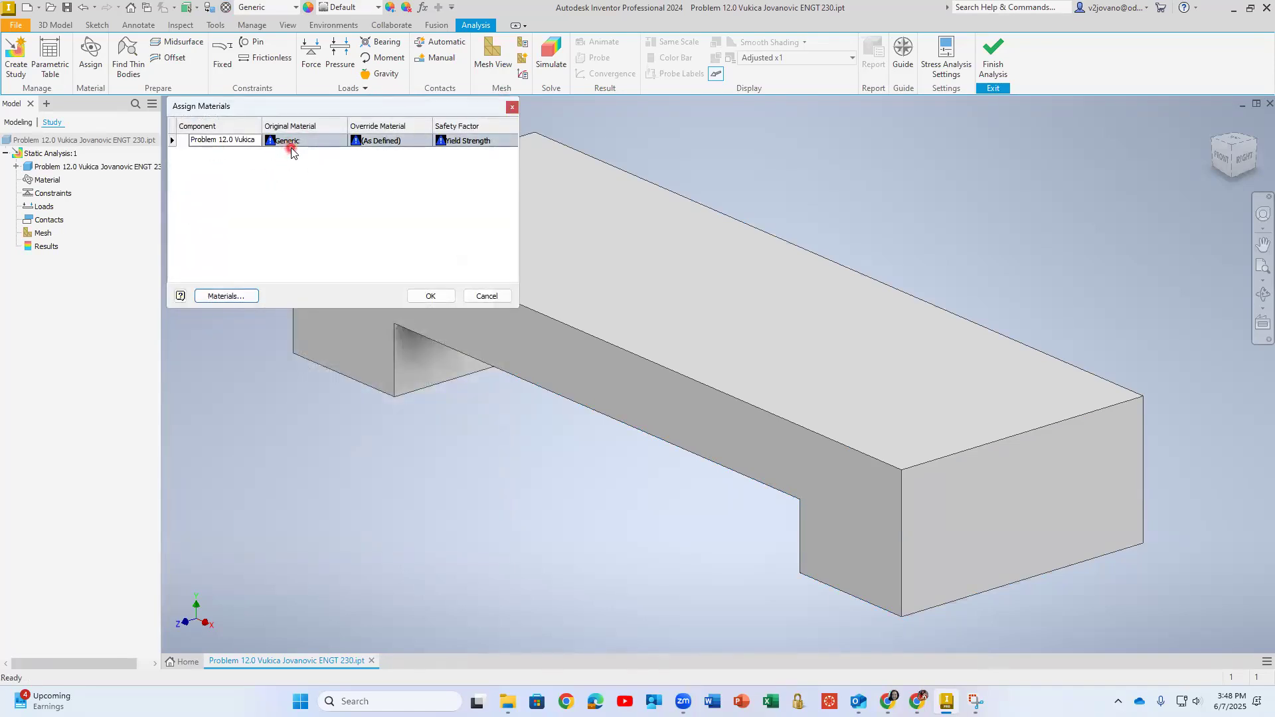
Assign the document material Aluminum 6061 to the part and accept the study's material assignment.
click(222, 296)
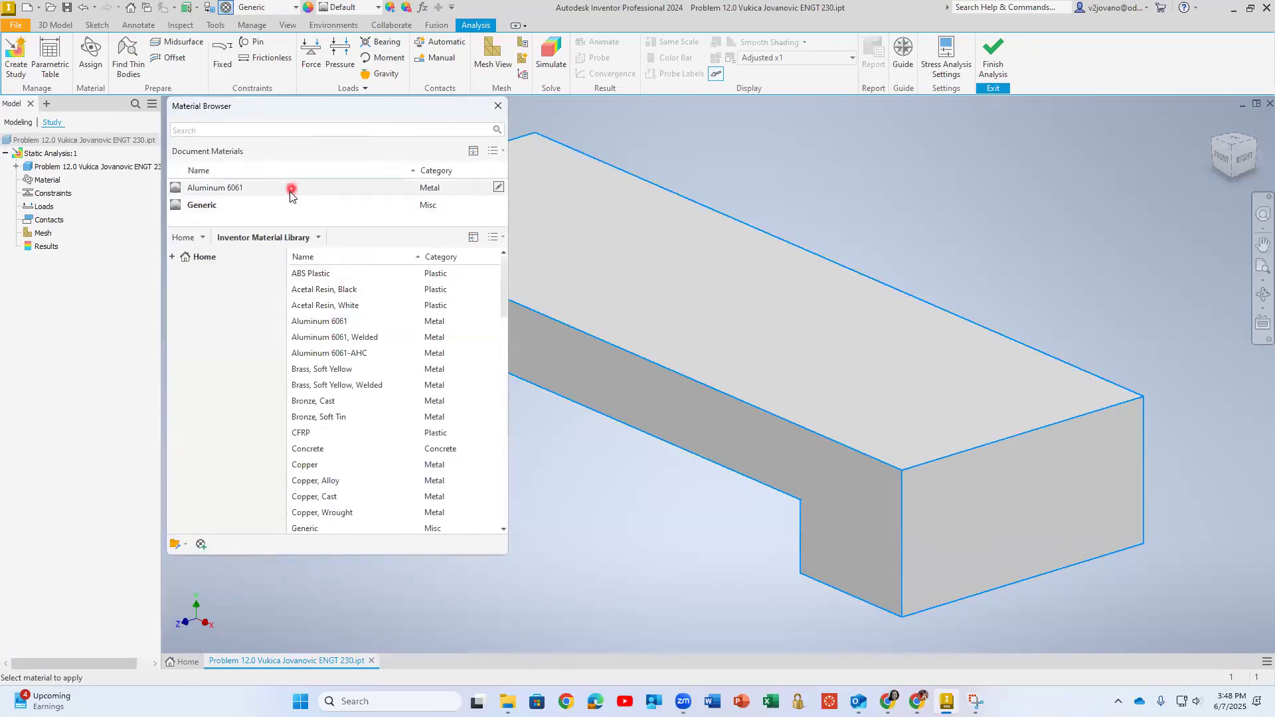
click(289, 192)
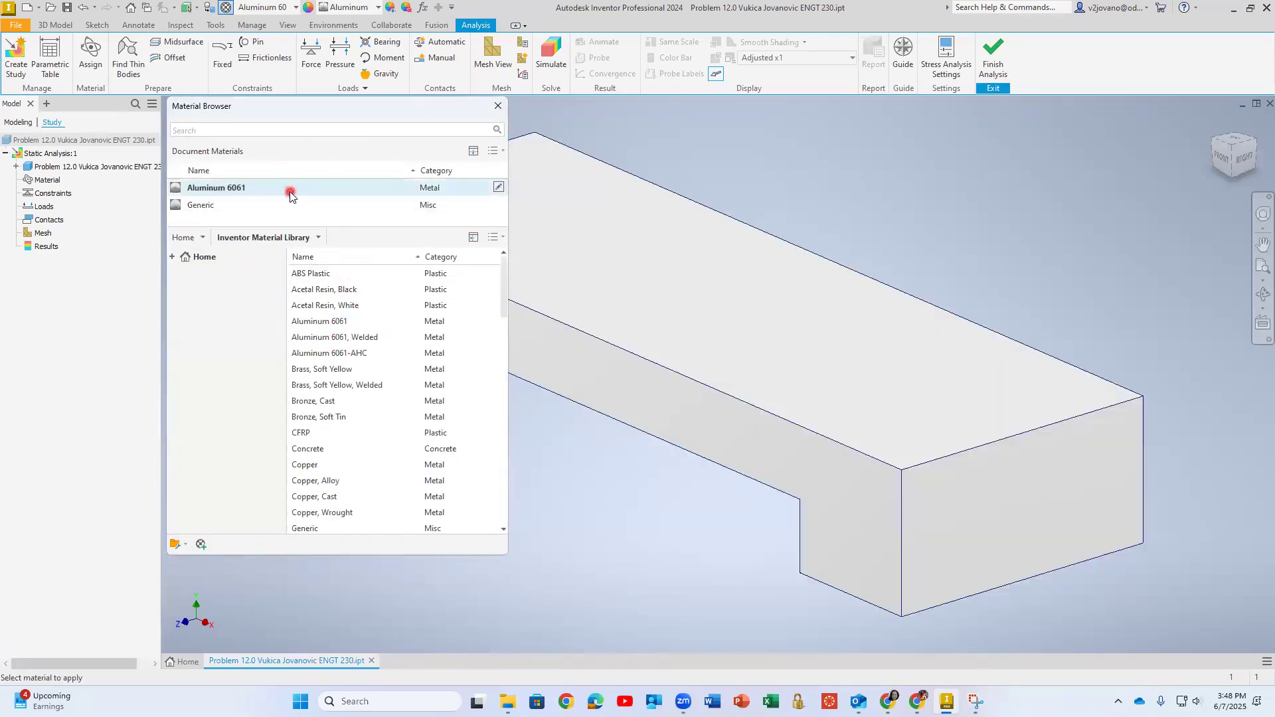
drag(293, 97, 302, 195)
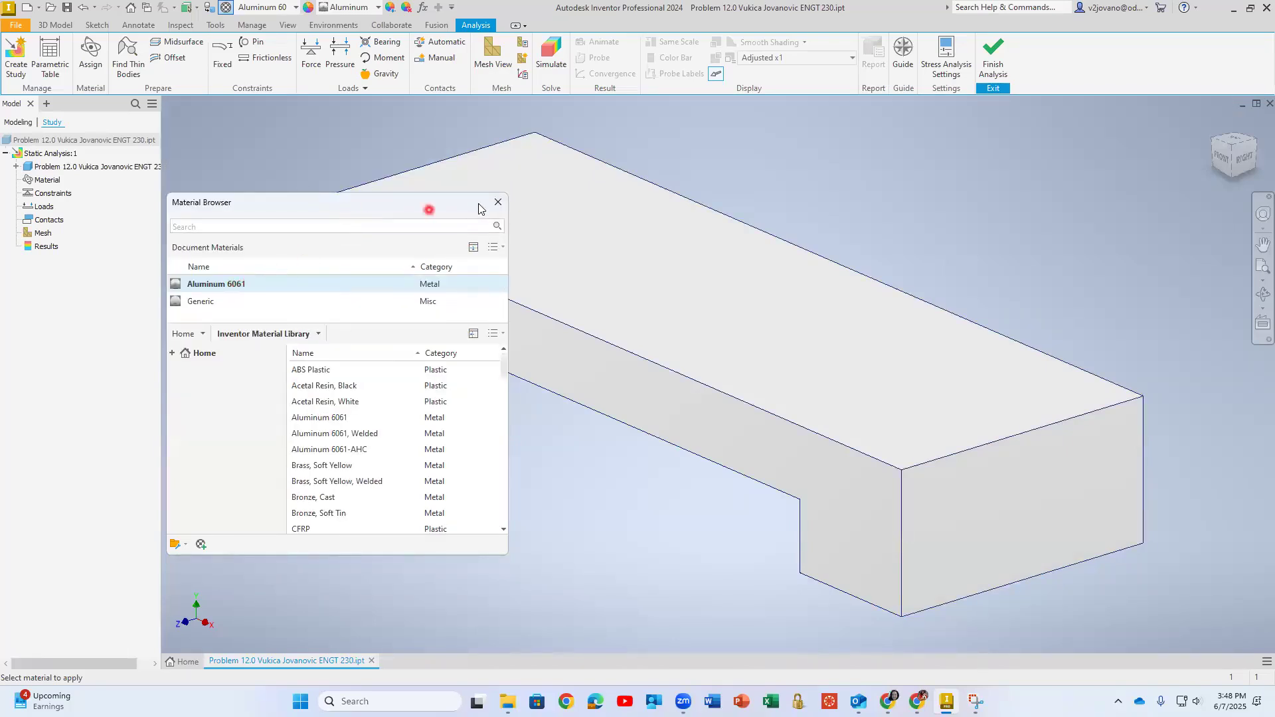
click(498, 202)
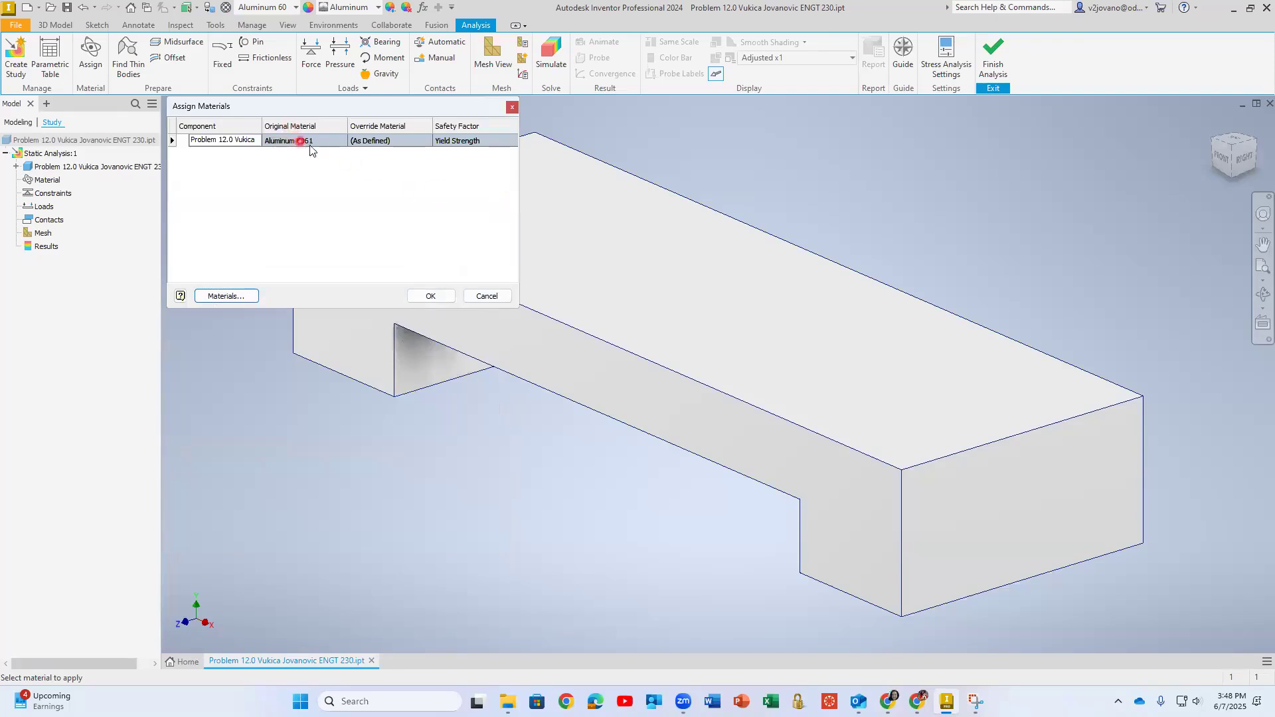
click(428, 297)
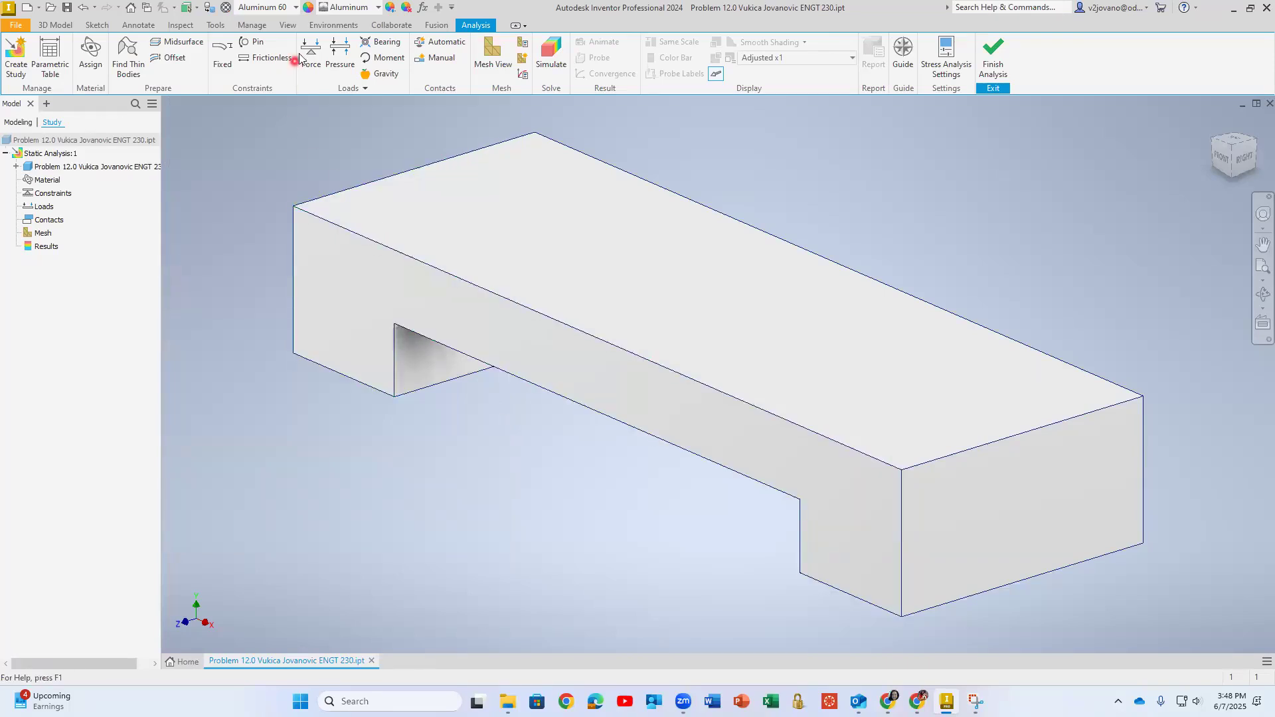
Apply a fixed constraint to the bottom faces of the block's two feet.
click(51, 195)
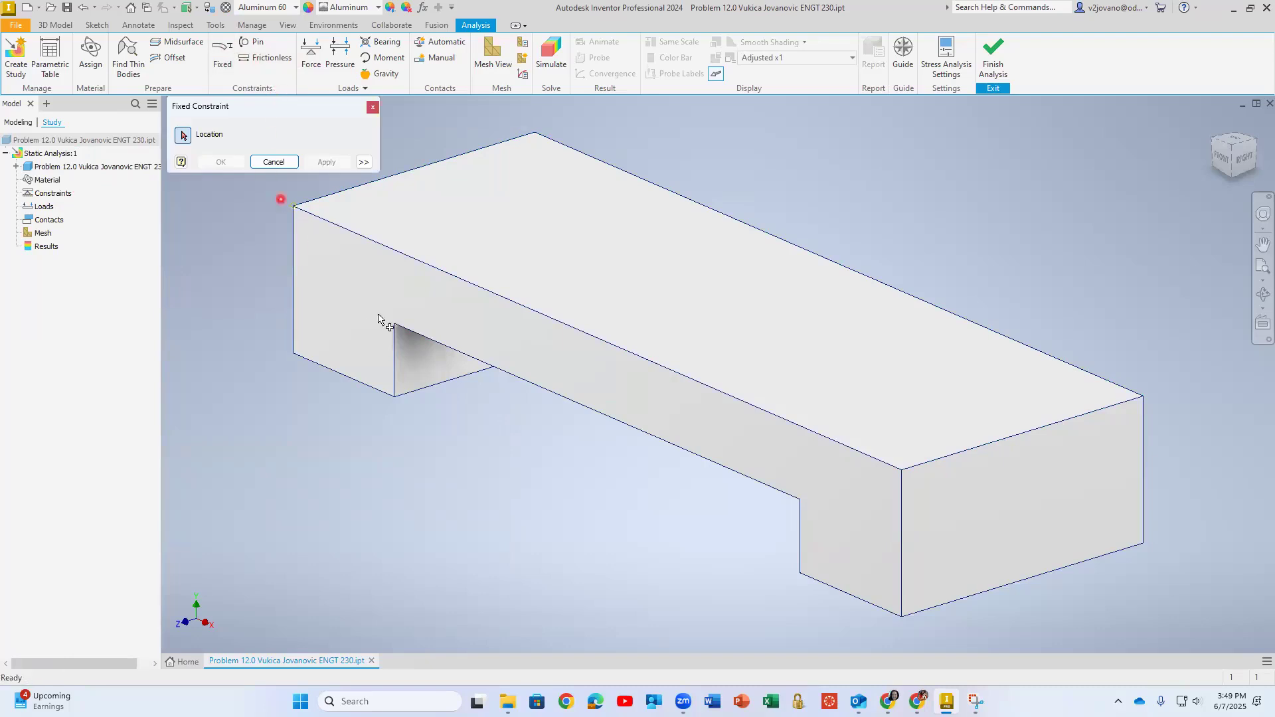
shift+middle_drag(507, 507, 526, 426)
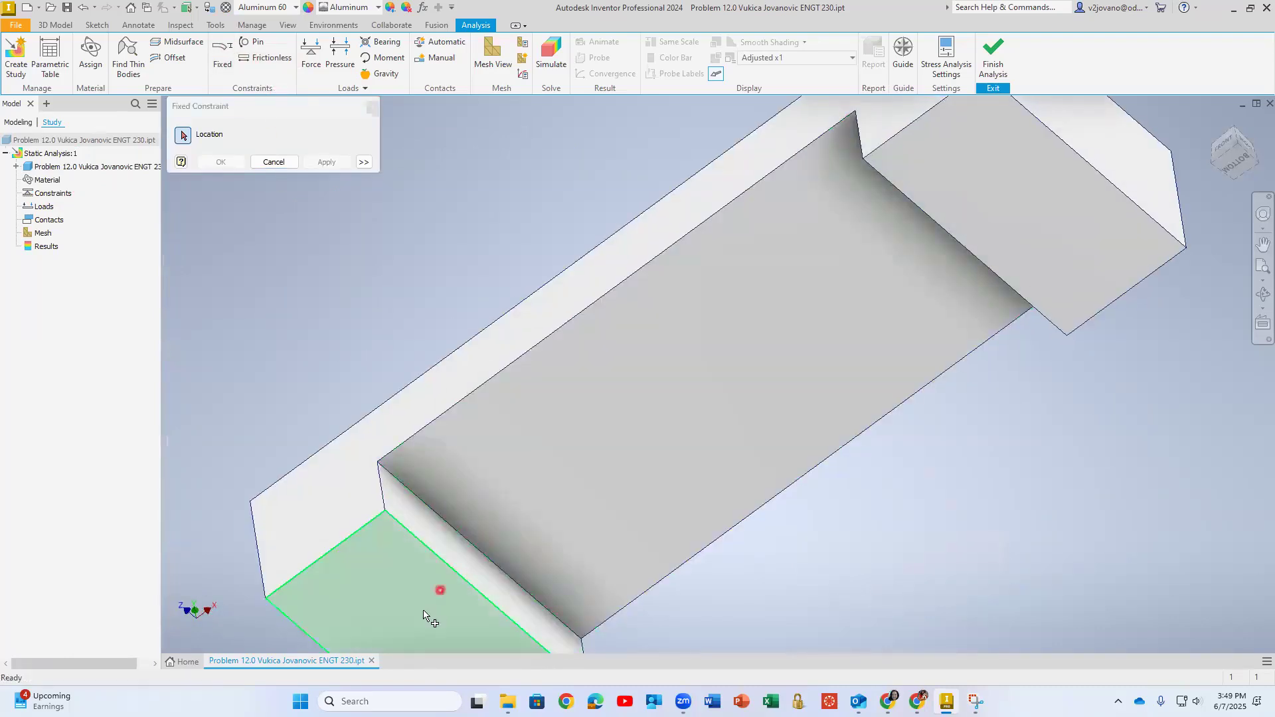
click(424, 613)
click(1061, 194)
scroll(1056, 194, down, 5)
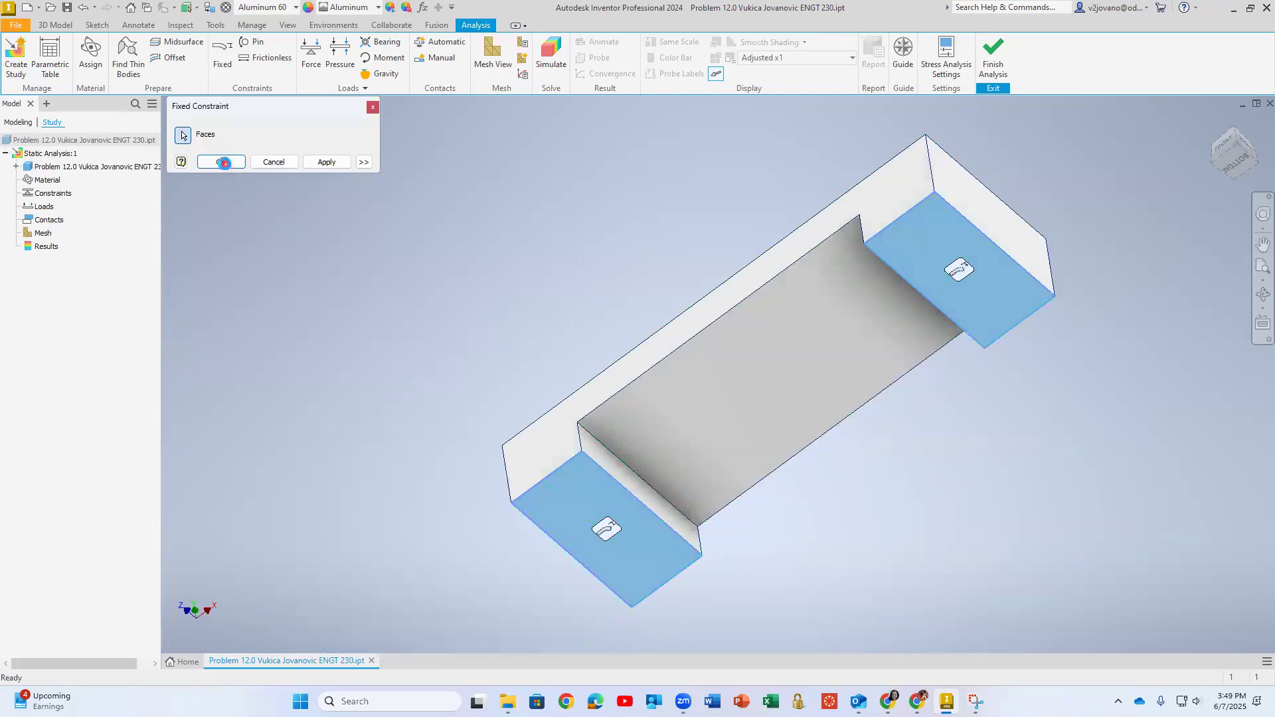
click(221, 163)
Apply a 100 lbforce force load perpendicular to the block's top face.
shift+middle_drag(662, 334, 661, 379)
middle_drag(739, 330, 610, 382)
scroll(610, 381, up, 2)
scroll(551, 316, up, 2)
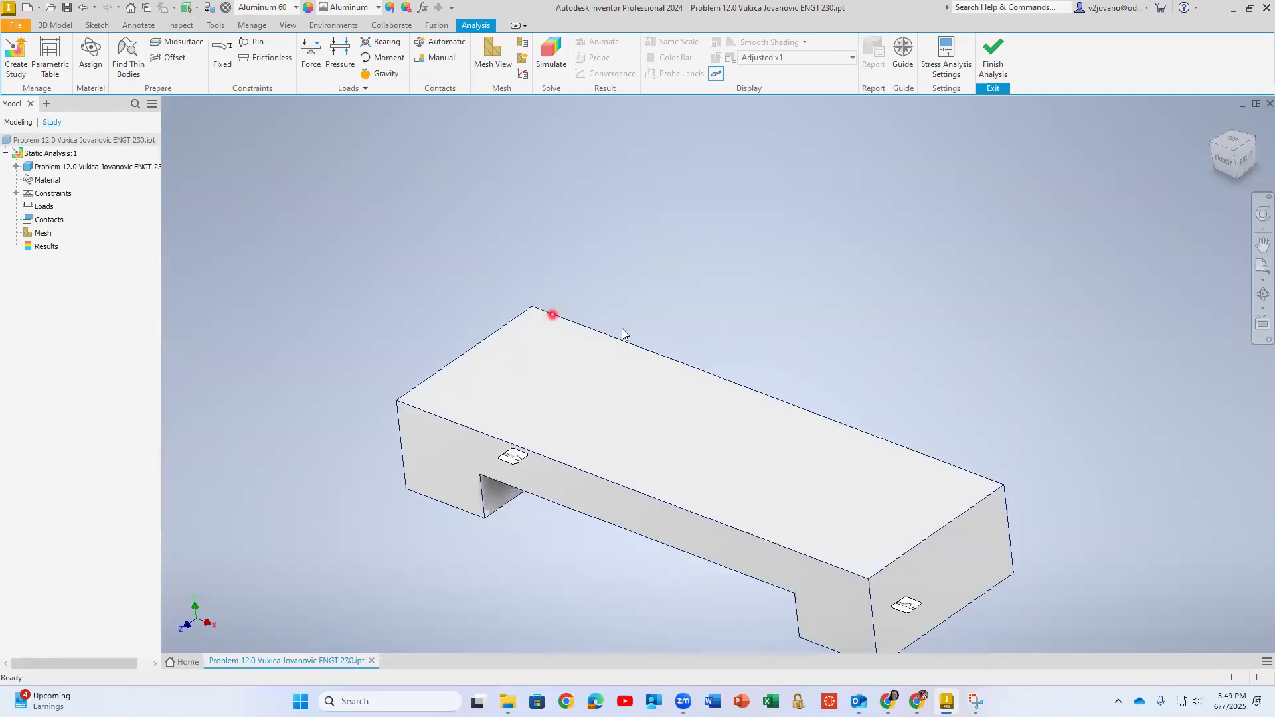
scroll(601, 222, up, 3)
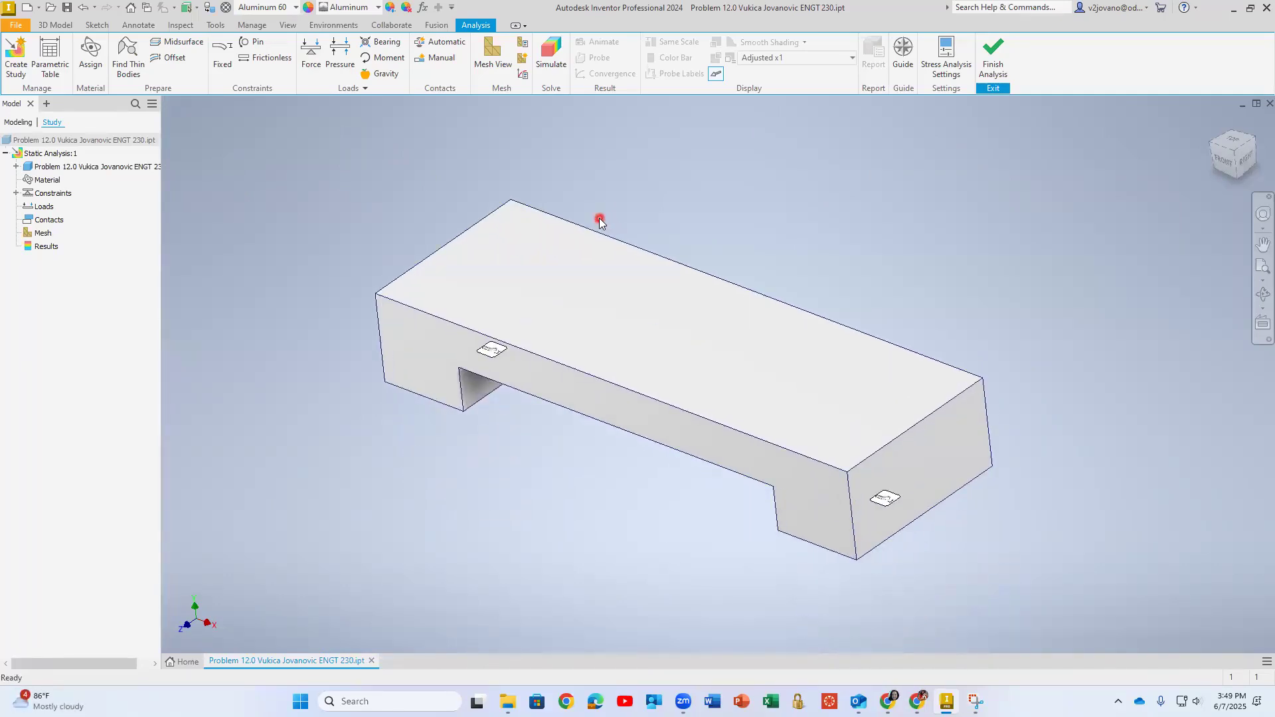
click(313, 48)
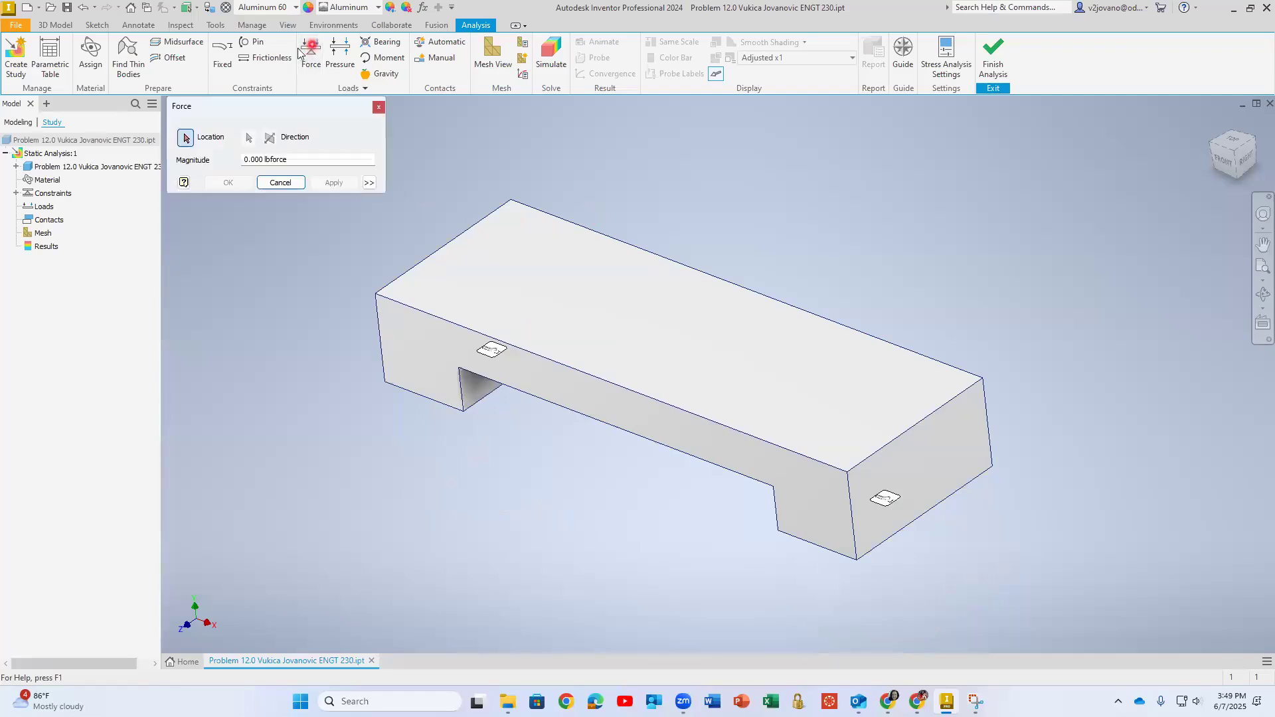
click(666, 332)
click(261, 160)
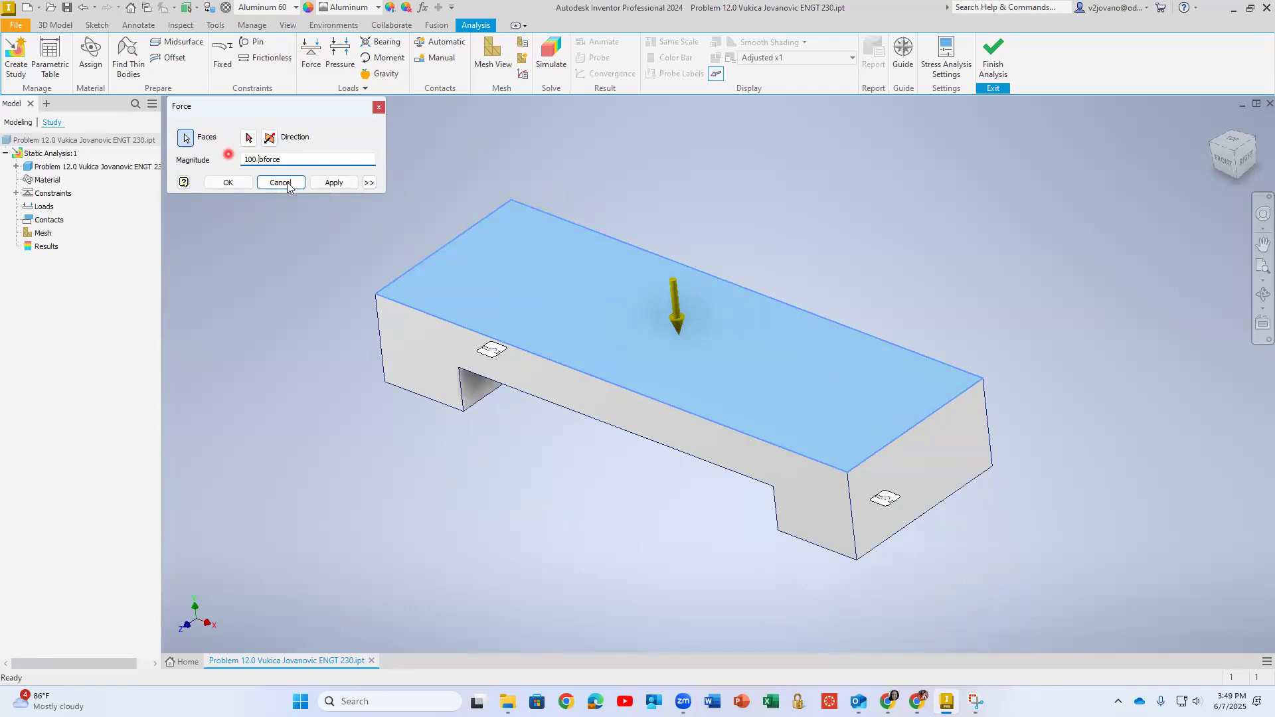
click(228, 182)
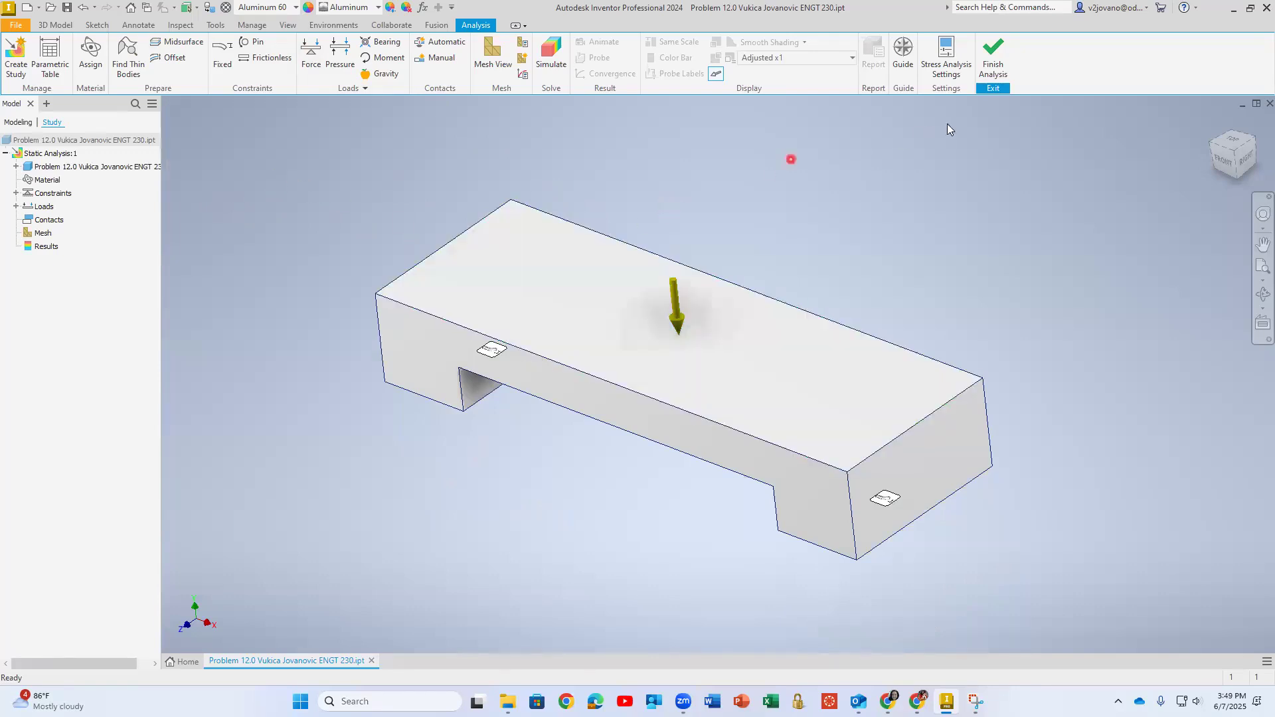
Run the static analysis and examine the Von Mises stress on the top and underside of the block.
click(550, 55)
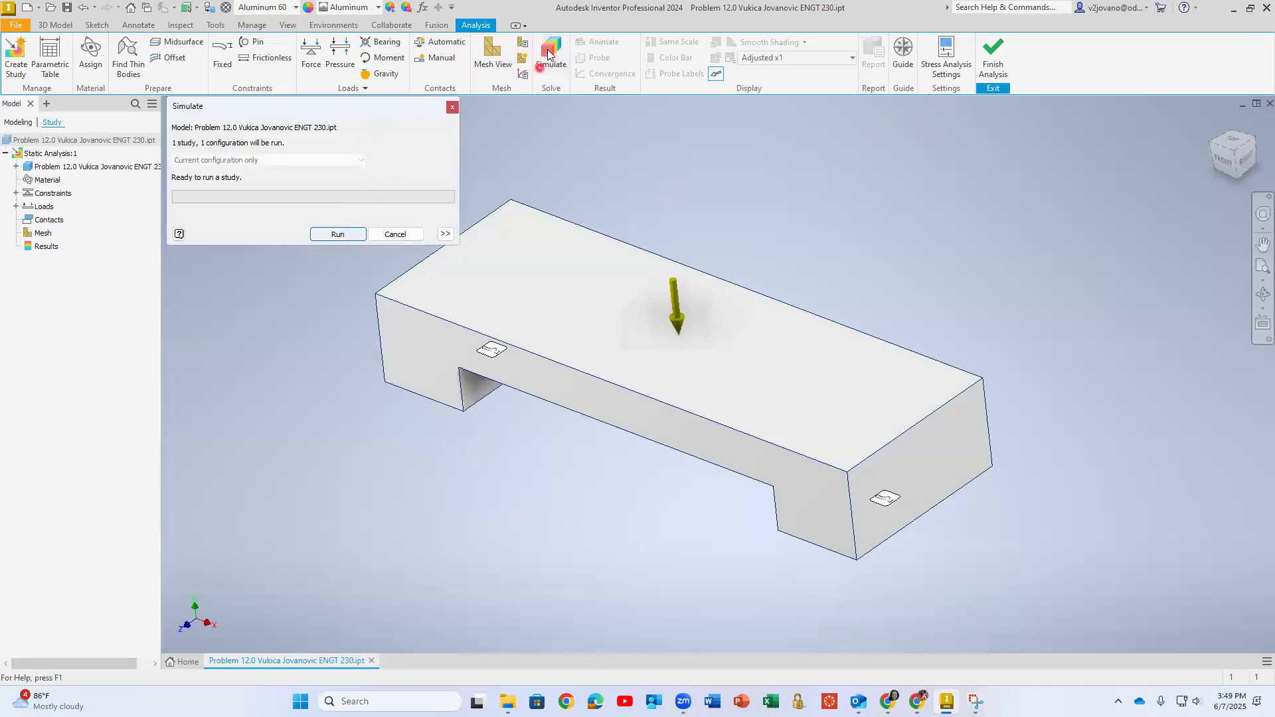
click(336, 234)
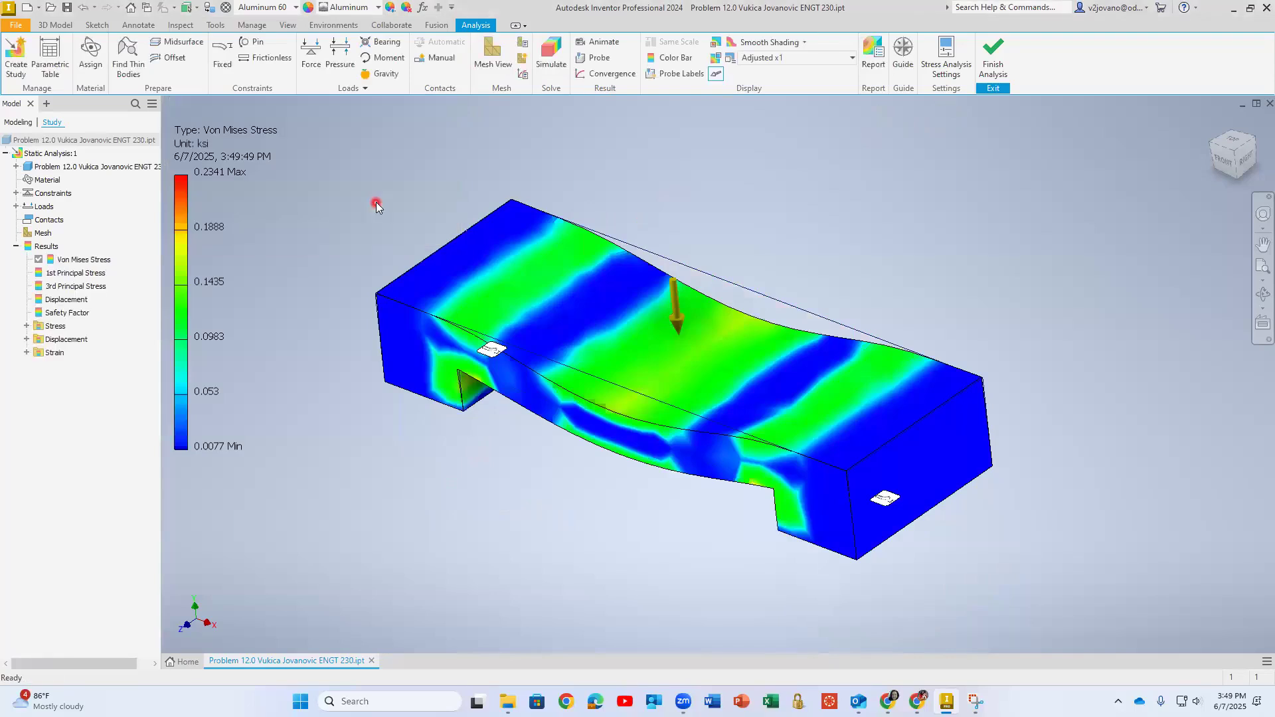
shift+middle_drag(524, 508, 506, 386)
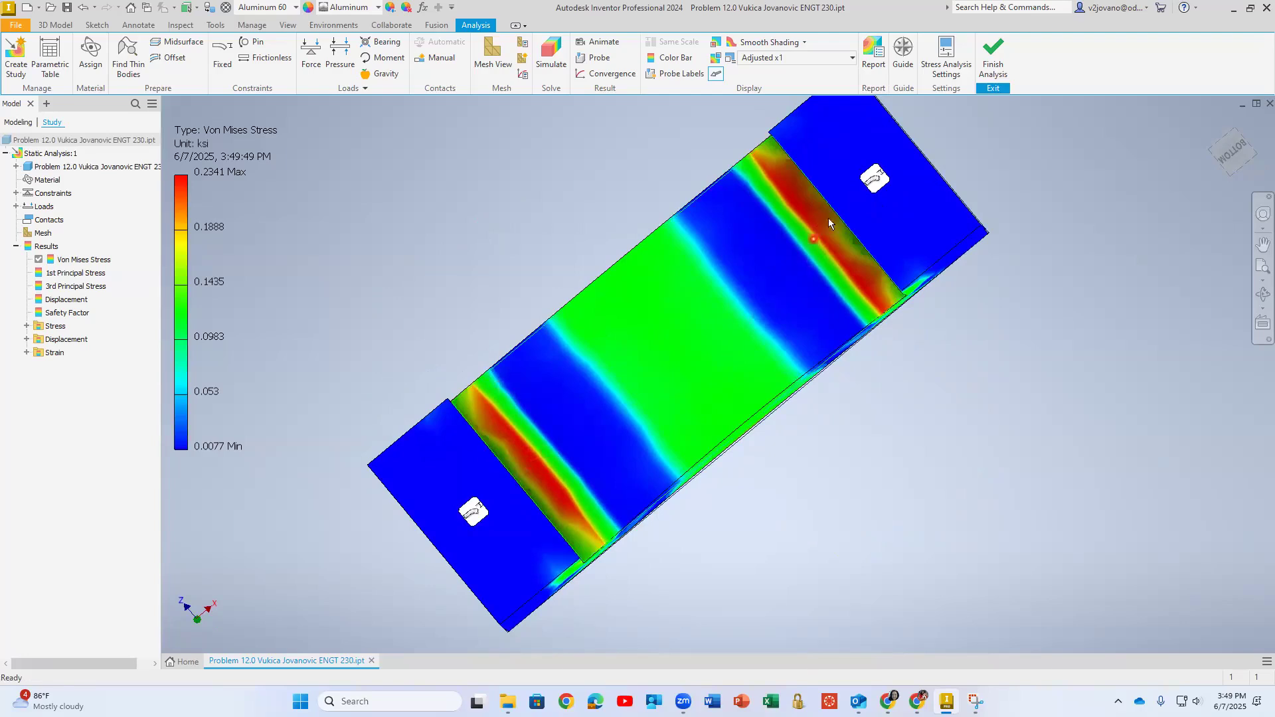
shift+middle_drag(788, 307, 808, 431)
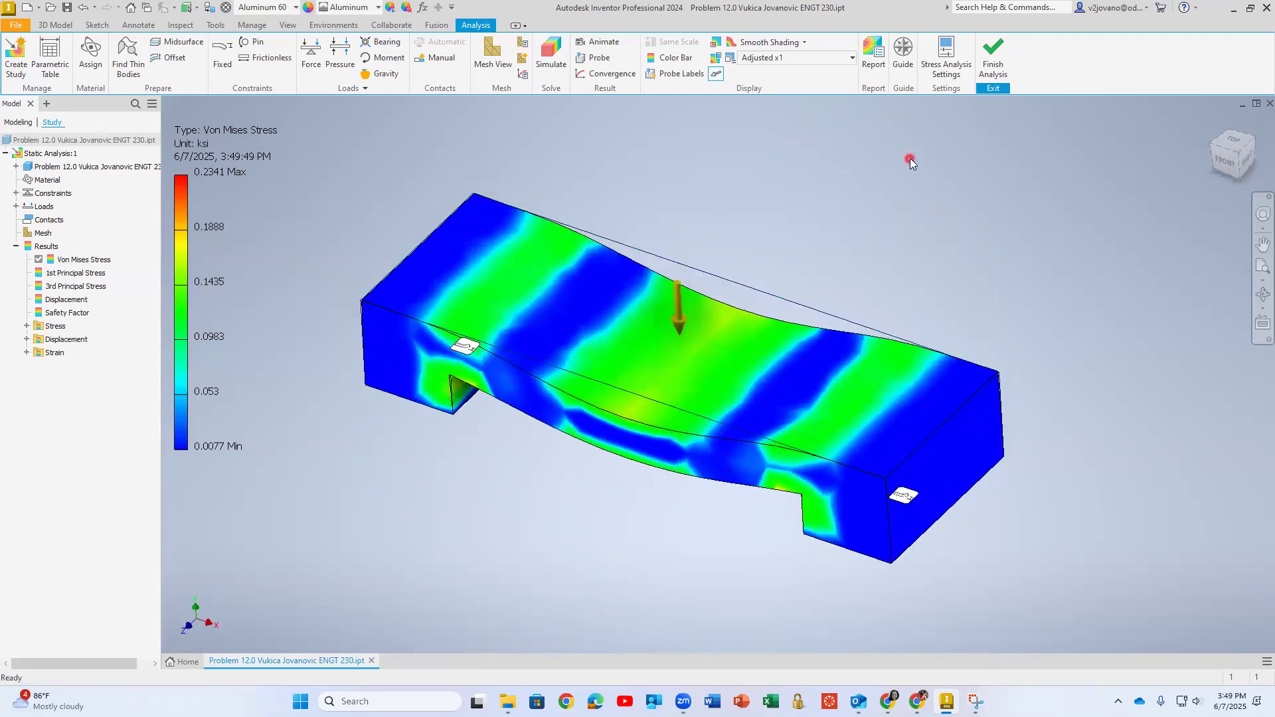
Animate the Von Mises stress results at normal speed with the original shape shown, and examine the block's underside.
click(605, 42)
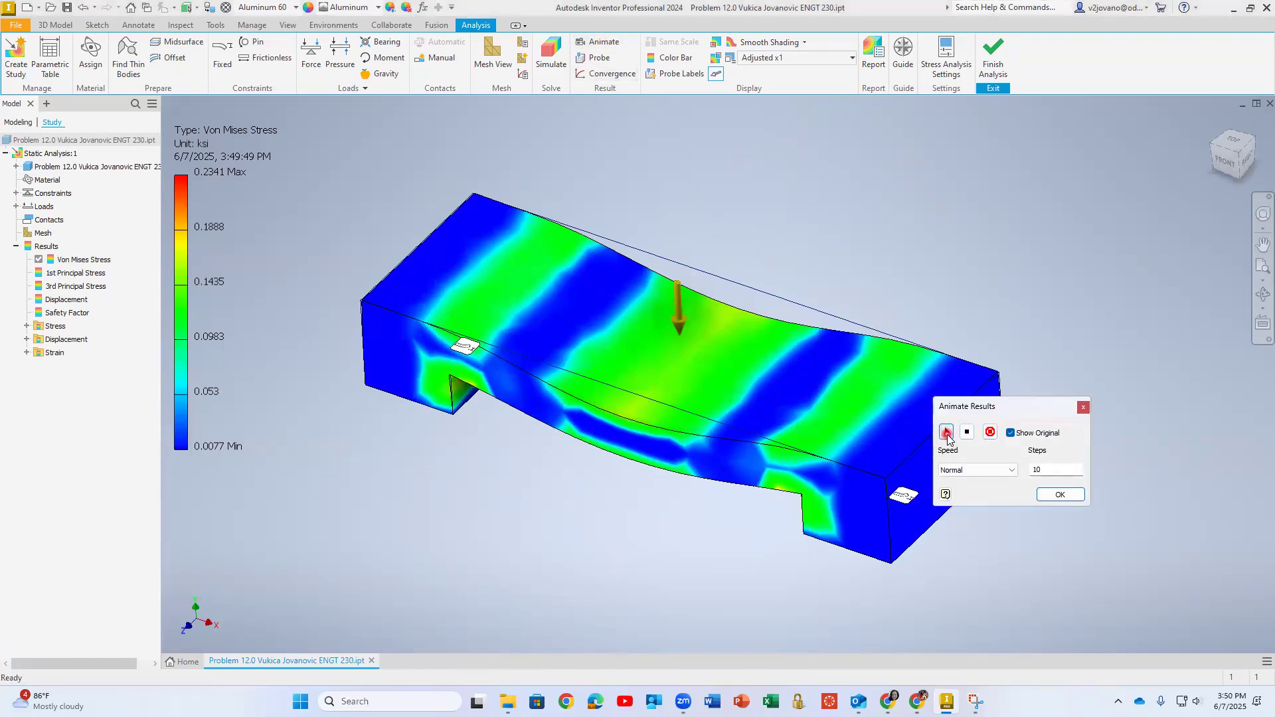
click(1003, 413)
drag(1007, 415, 1120, 320)
click(1061, 338)
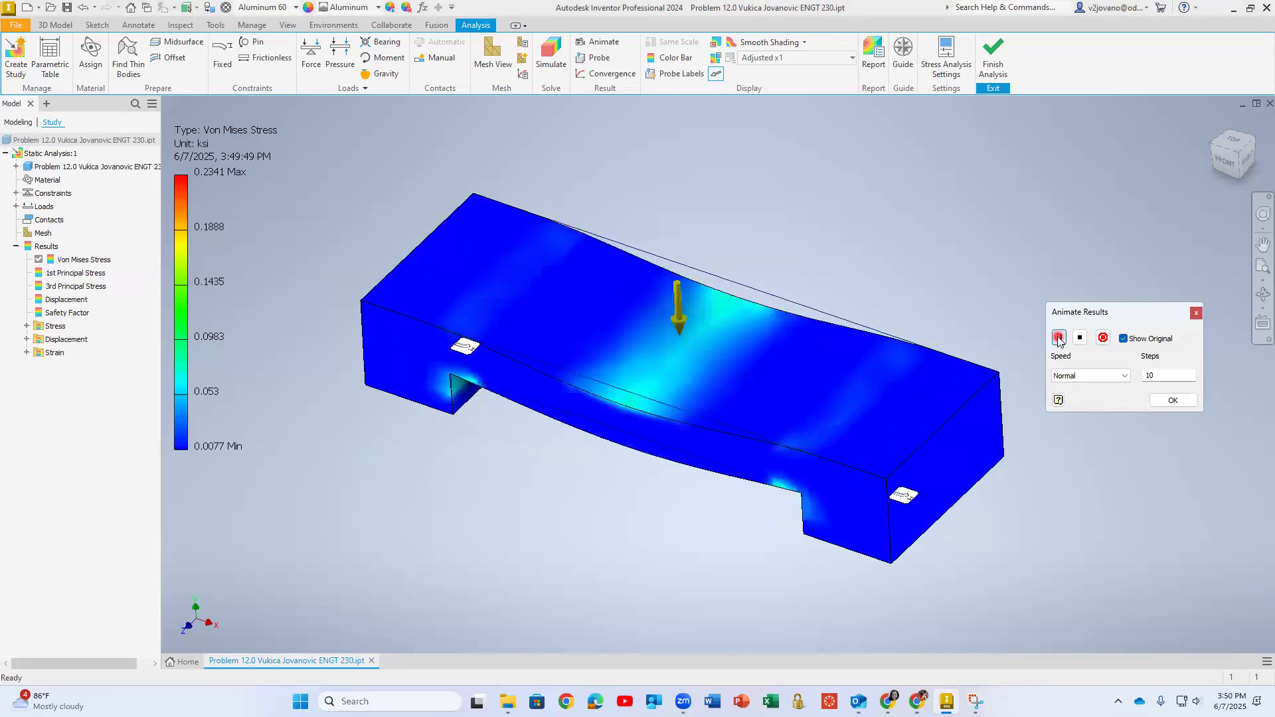
shift+middle_drag(541, 487, 784, 438)
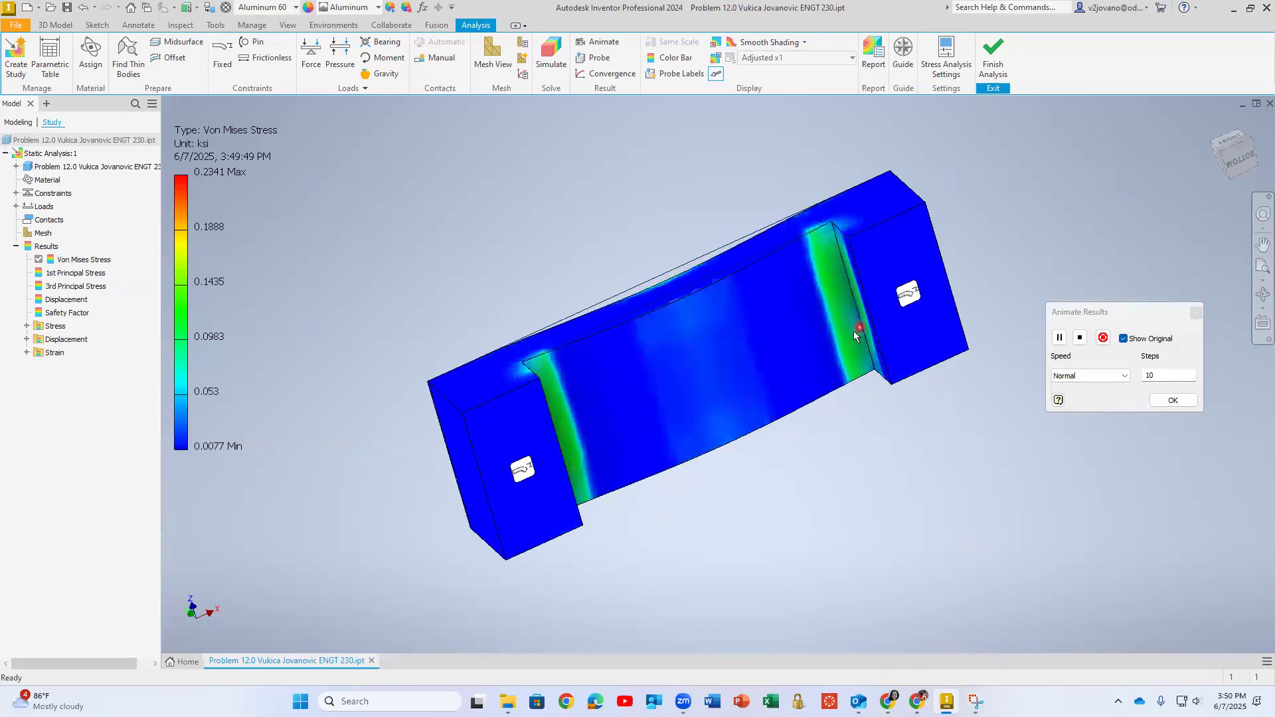
Set the results animation speed to Slow and play it while examining the block from below and above.
click(1094, 374)
click(1076, 393)
click(1060, 339)
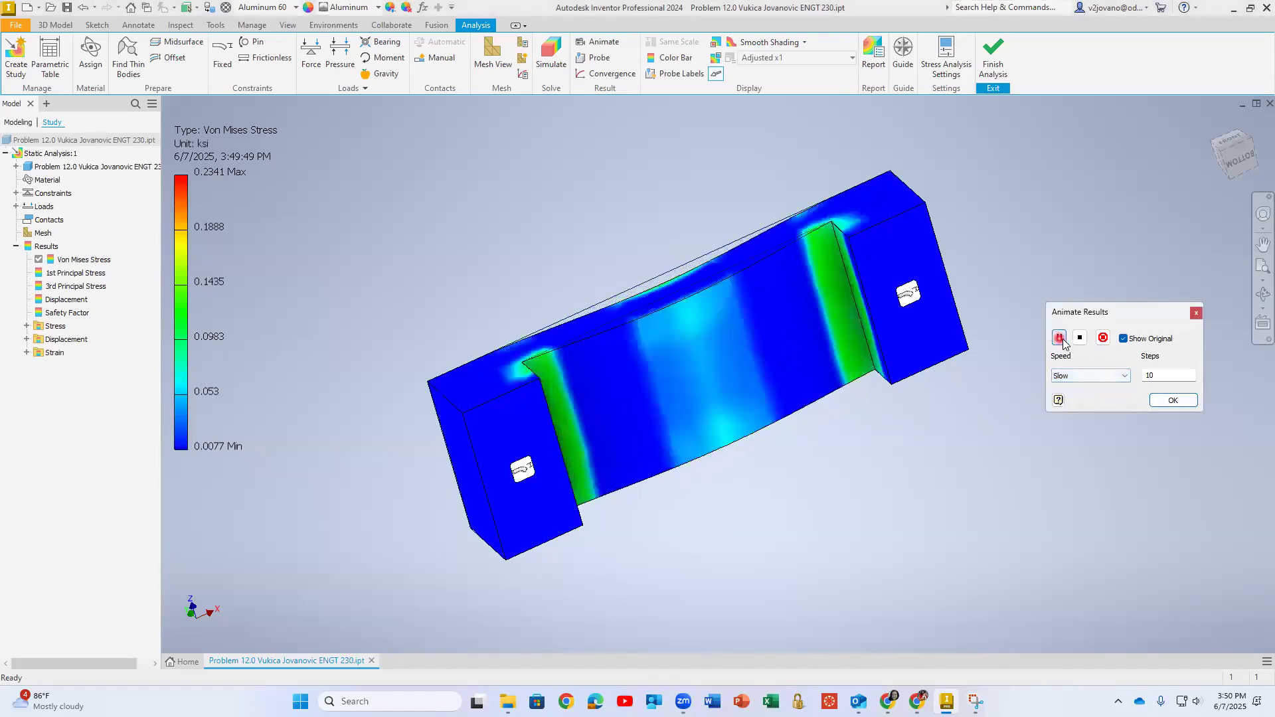
shift+middle_drag(863, 456, 835, 444)
mouse_move(720, 446)
shift+middle_down()
mouse_move(743, 515)
mouse_move(660, 558)
mouse_move(757, 539)
mouse_move(720, 561)
mouse_move(846, 487)
shift+middle_up()
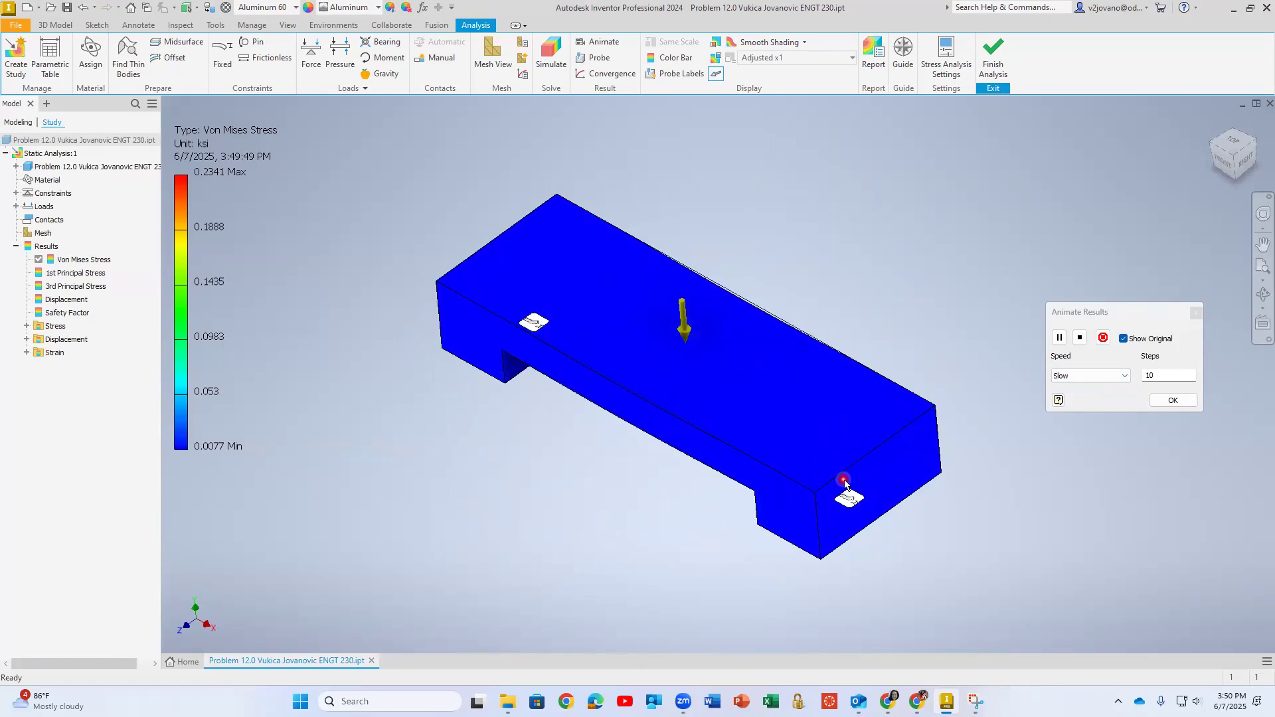
Record the animation over the existing Problem 12 Study Result.avi with the Intel IYUV codec, and close the animation settings.
click(1103, 338)
click(572, 323)
click(691, 476)
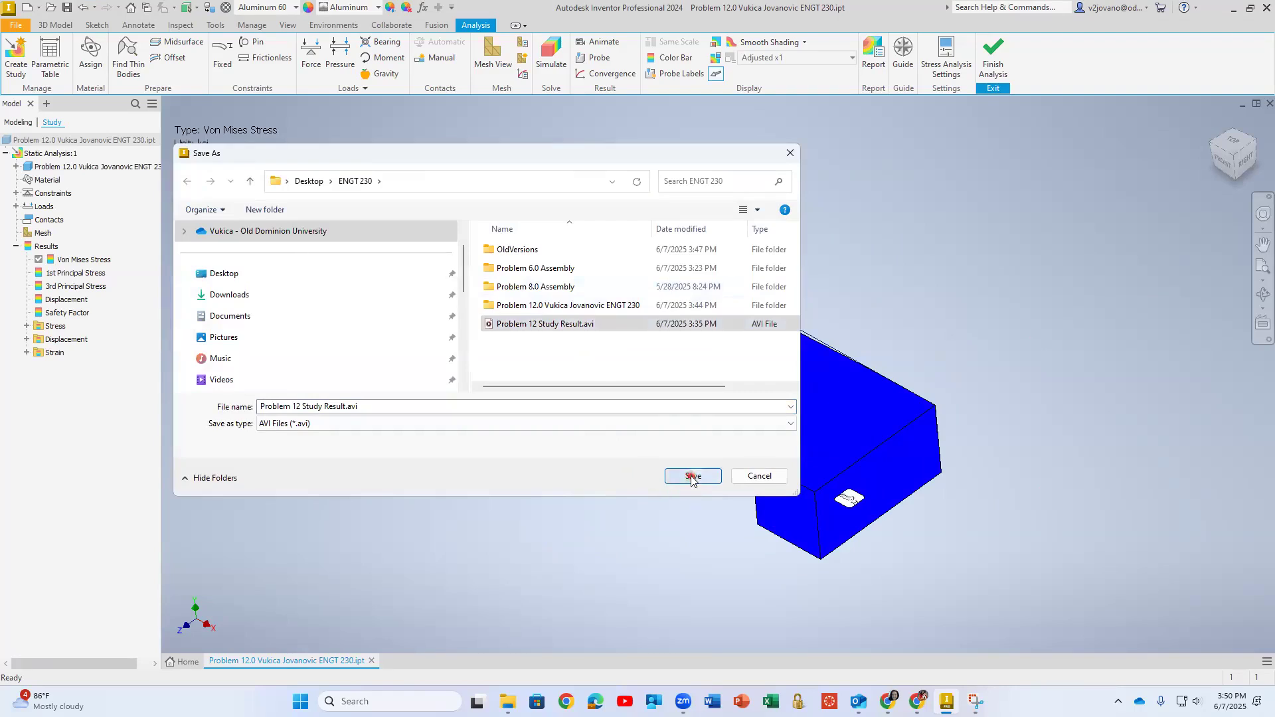
click(734, 347)
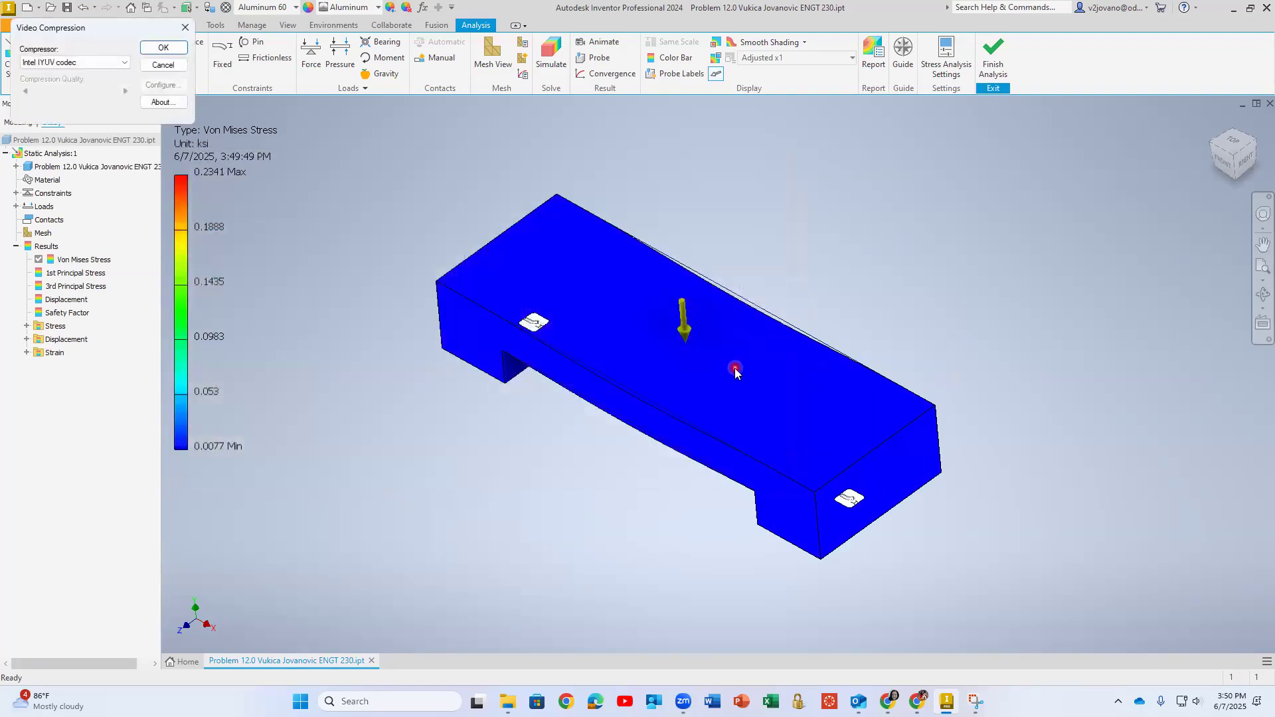
click(163, 48)
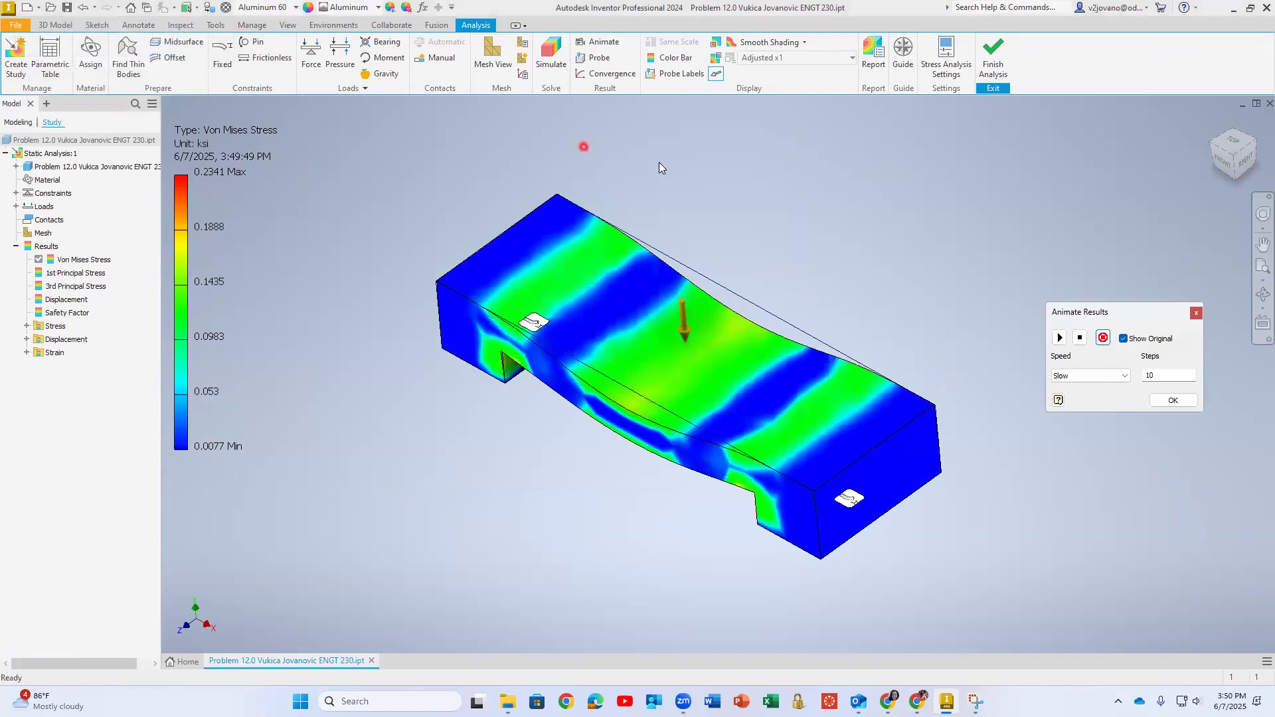
click(1178, 400)
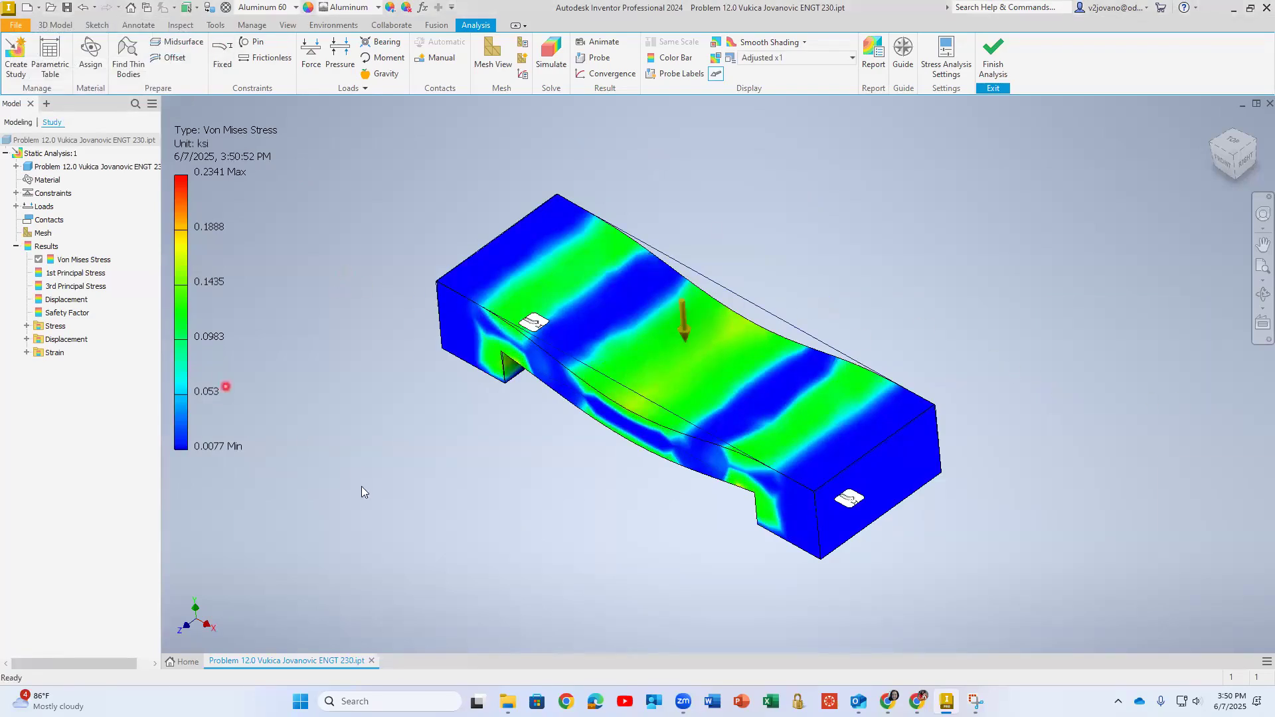
Finish the analysis and return to part modeling with the underside notch in view.
click(992, 56)
drag(562, 408, 536, 326)
scroll(481, 258, up, 3)
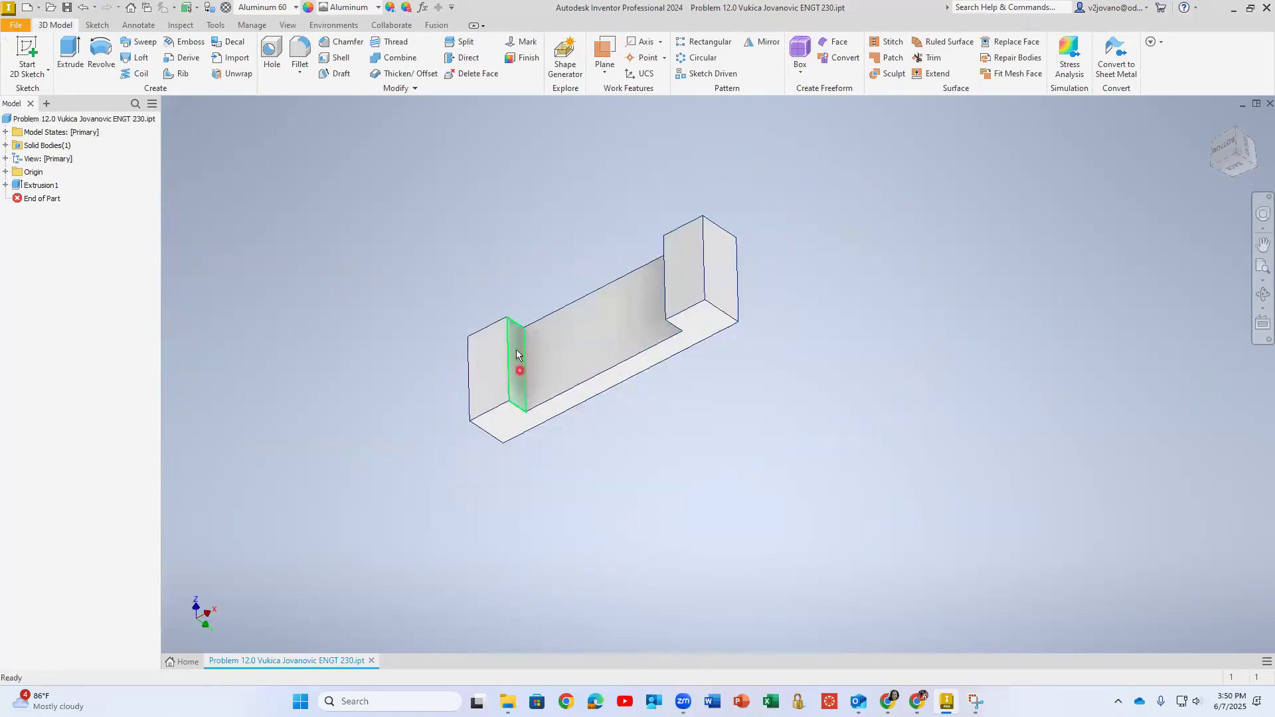
scroll(572, 372, down, 2)
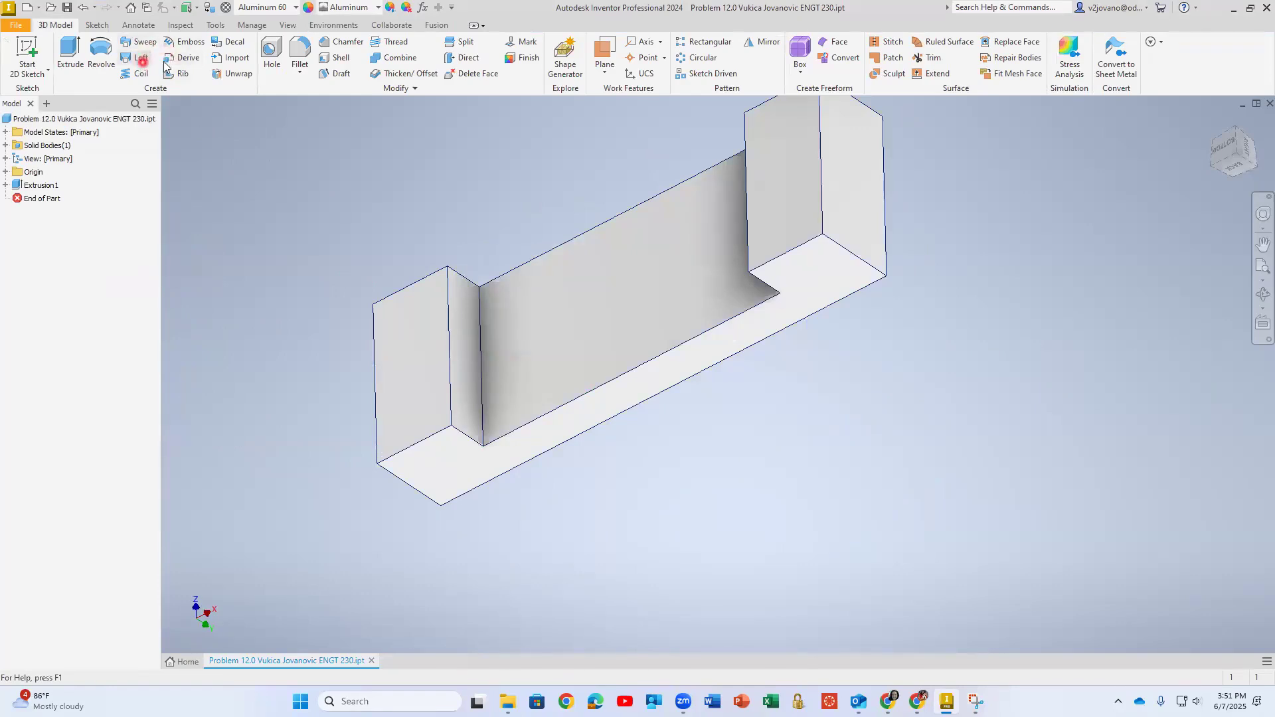
Fillet the two inner corner edges of the notch with a 0.125 in radius.
click(300, 53)
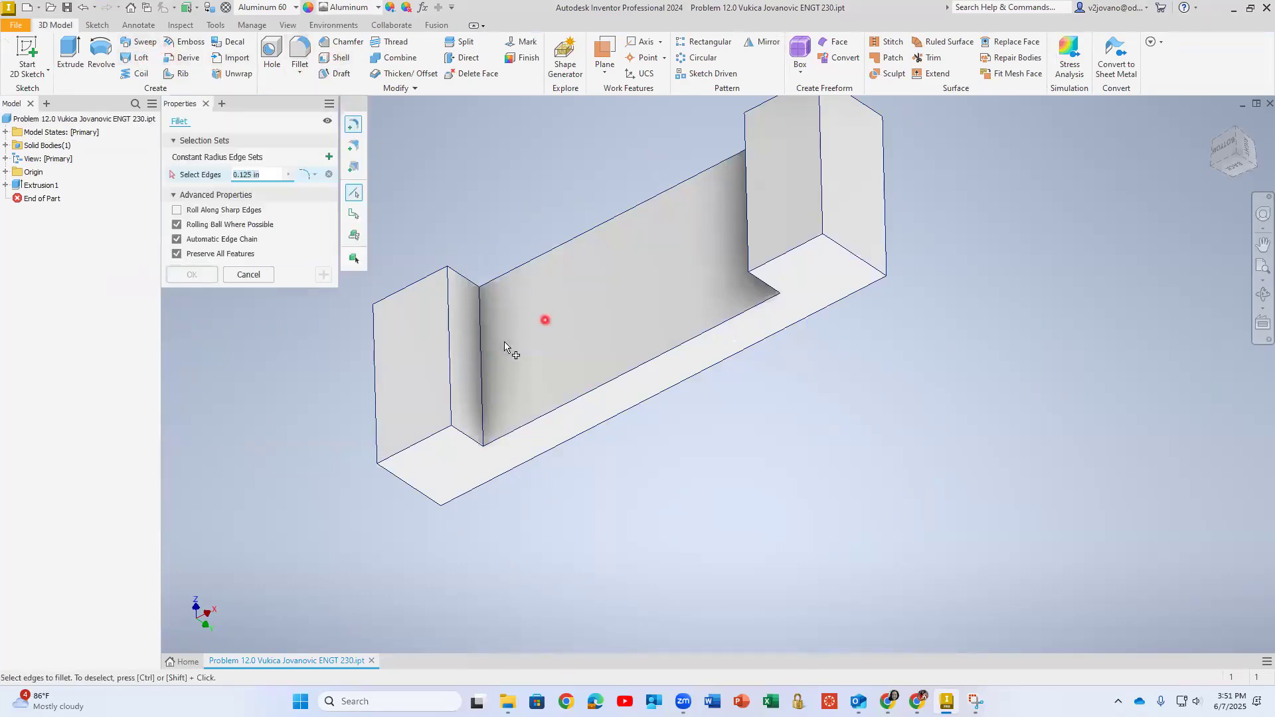
click(483, 343)
mouse_move(484, 338)
shift+middle_down()
mouse_move(654, 302)
mouse_move(783, 305)
mouse_move(800, 259)
shift+middle_up()
click(797, 259)
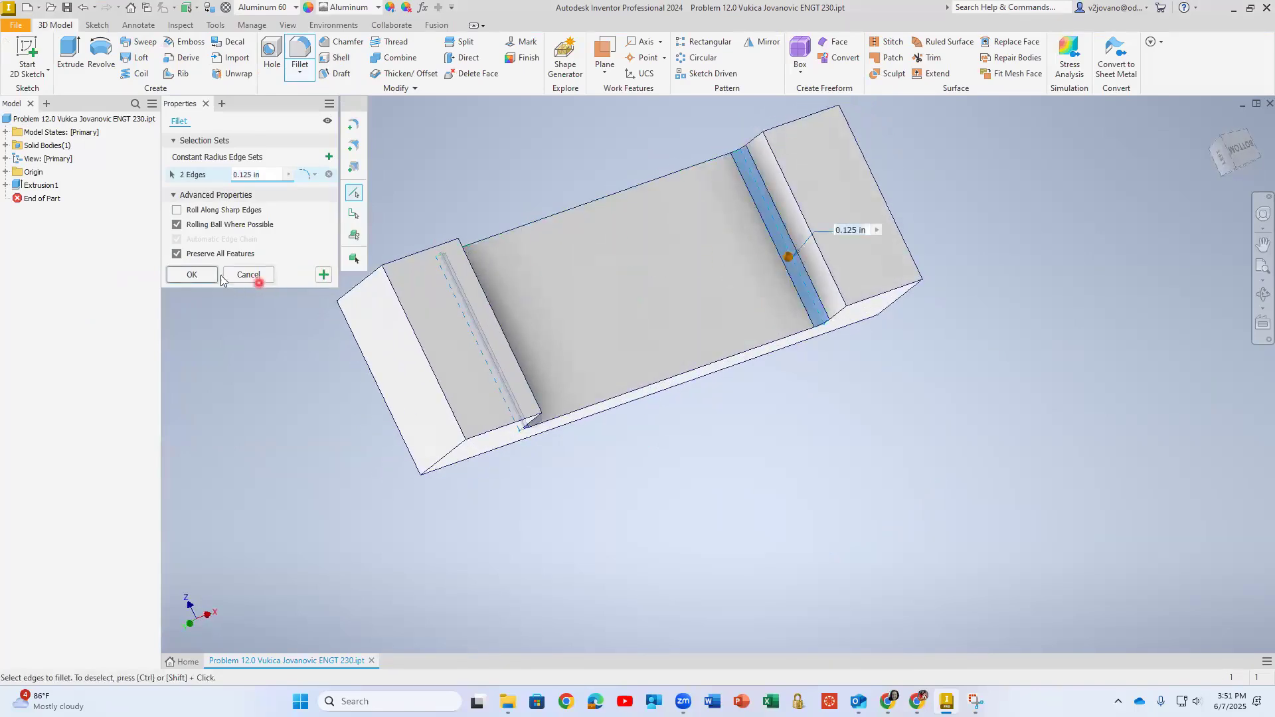
click(193, 274)
shift+middle_drag(735, 256, 864, 176)
Rerun the static analysis on the filleted block and examine its stress results.
click(1069, 54)
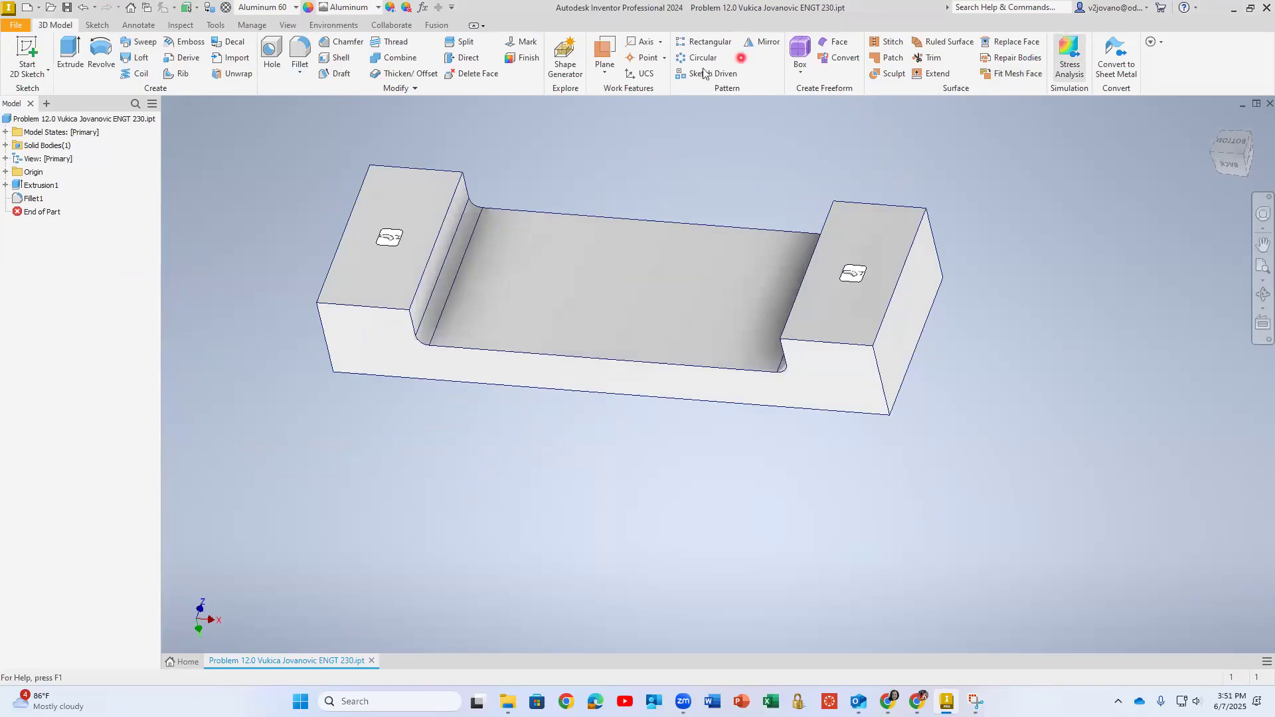
click(551, 53)
click(324, 235)
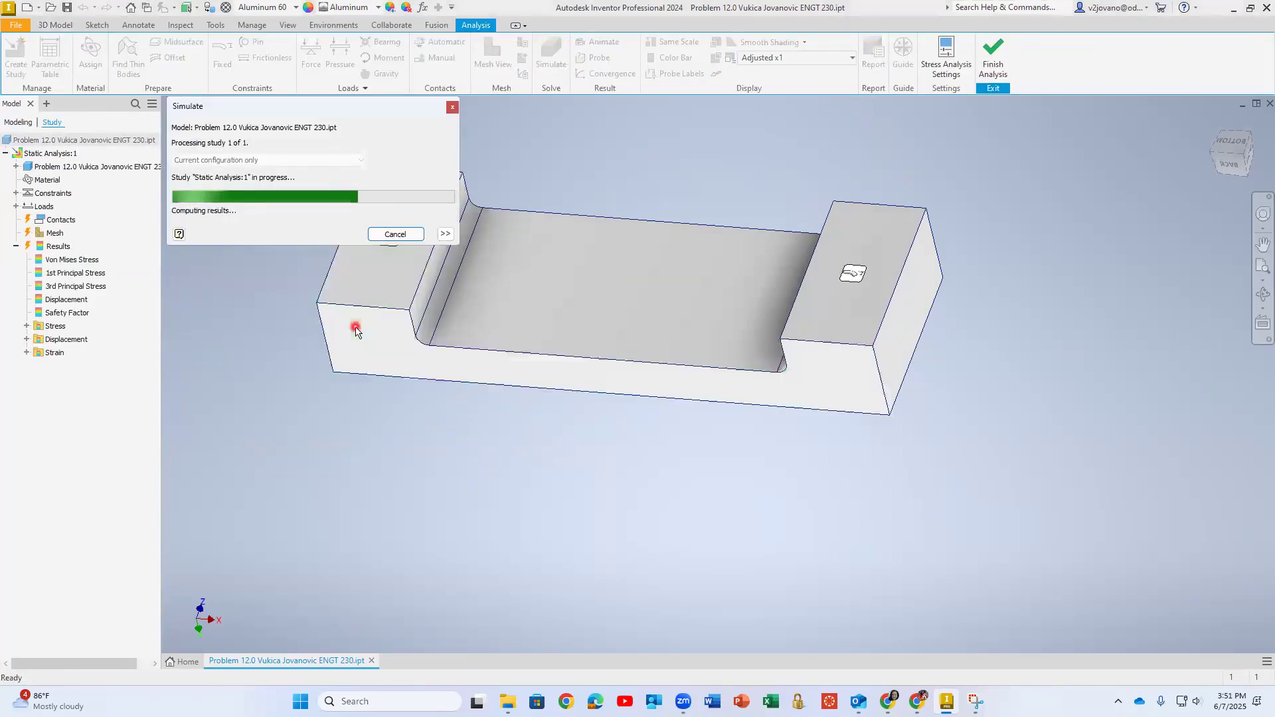
mouse_move(340, 470)
shift+middle_down()
mouse_move(335, 524)
mouse_move(285, 527)
mouse_move(279, 589)
mouse_move(288, 535)
shift+middle_up()
Finish the analysis and undo the notch fillets.
click(996, 55)
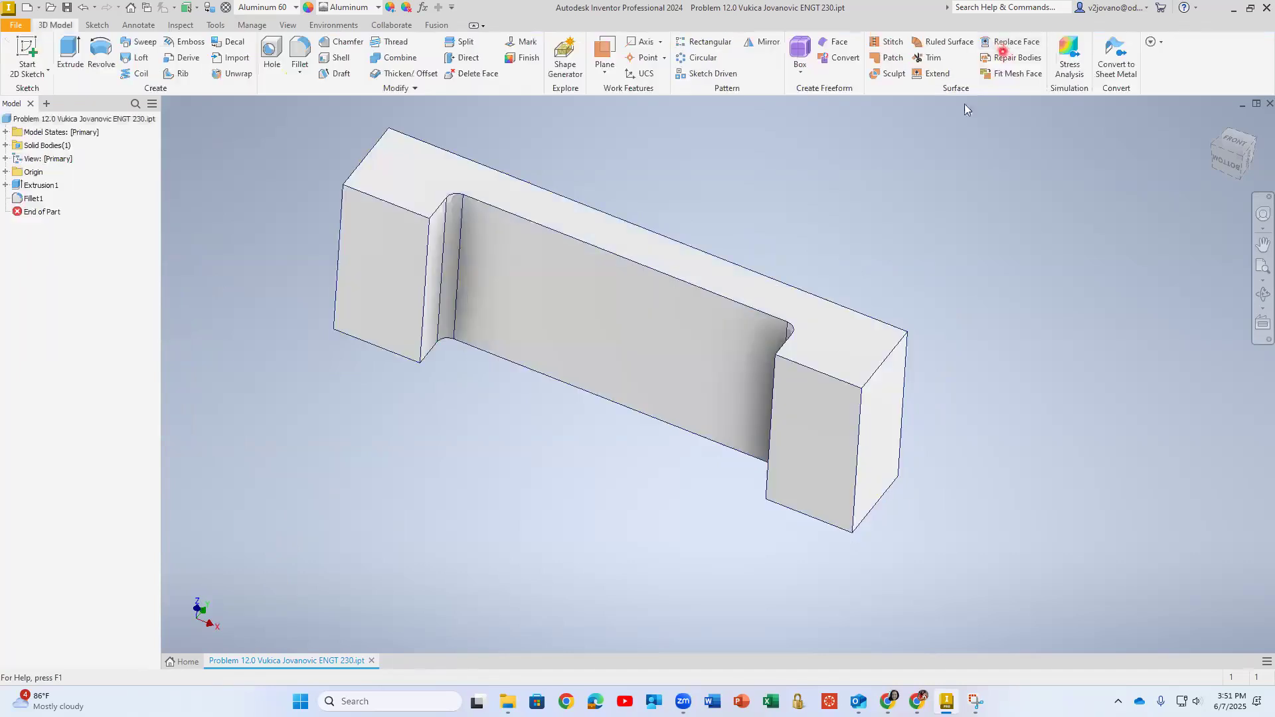
key(ctrl+z)
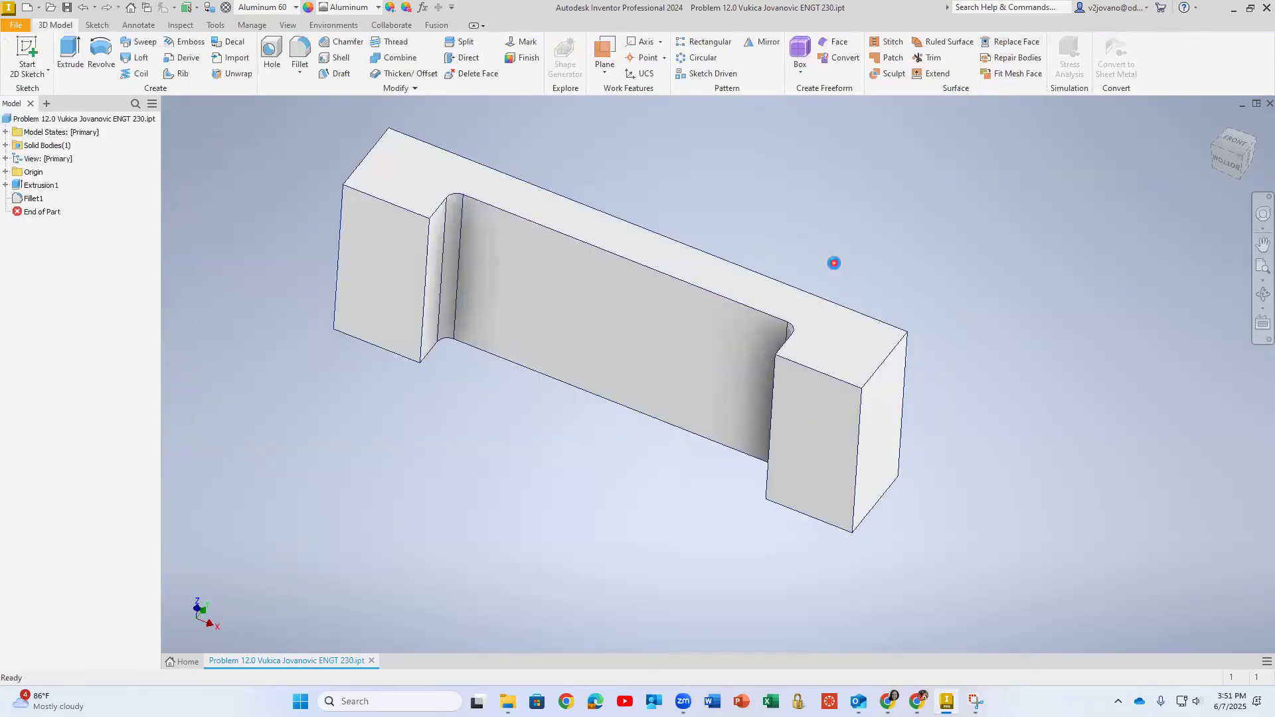
Chamfer the two inner corner edges of the notch by 0.125 in and reenter the stress analysis environment.
scroll(503, 419, up, 3)
shift+middle_drag(503, 420, 629, 271)
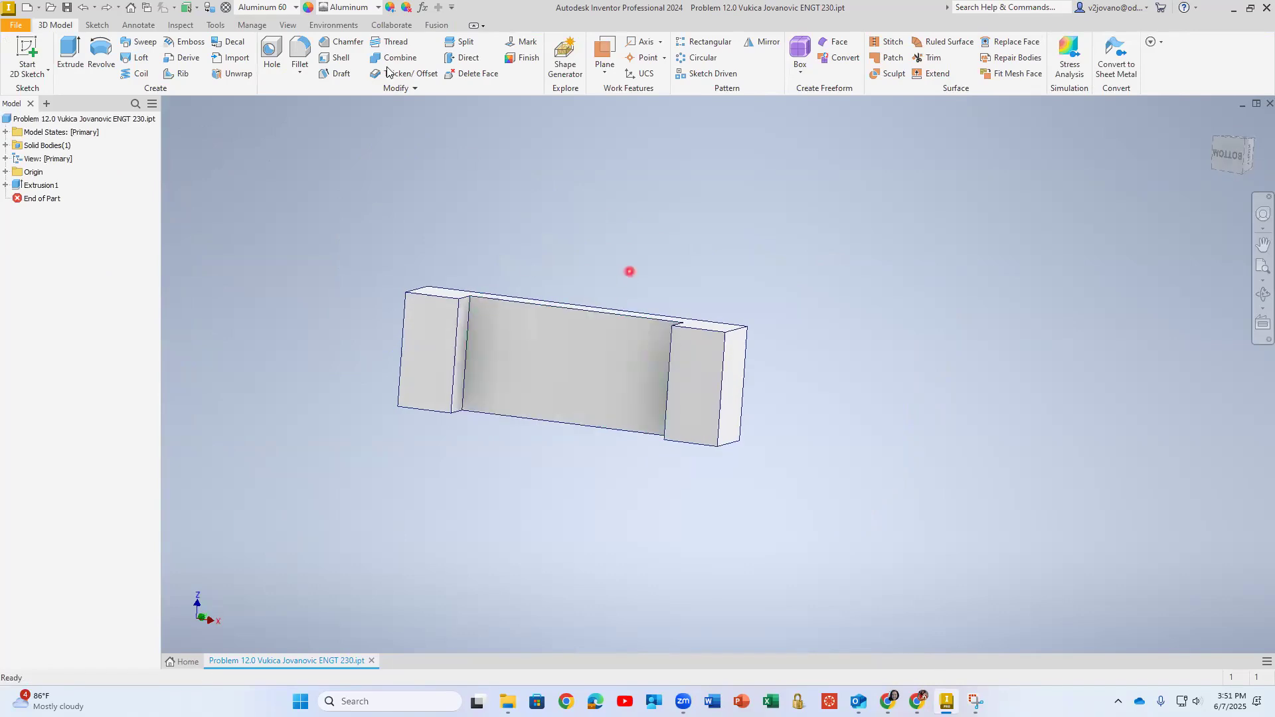
click(296, 50)
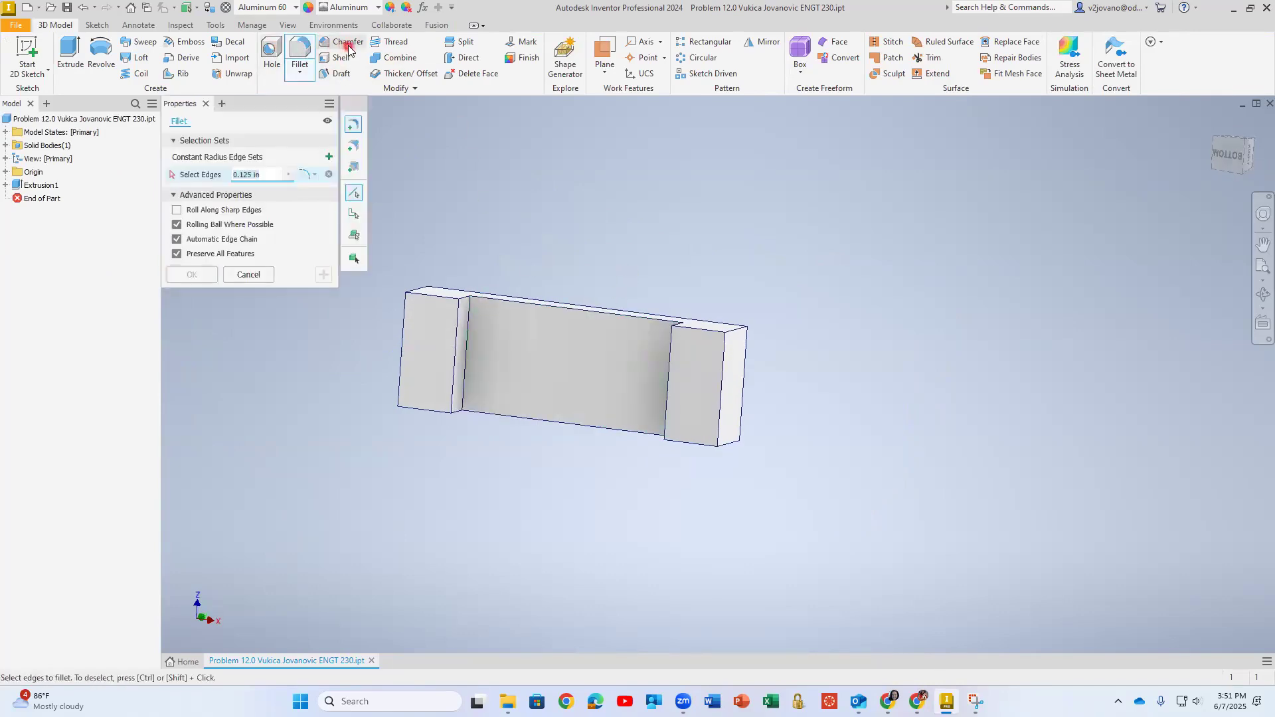
click(344, 42)
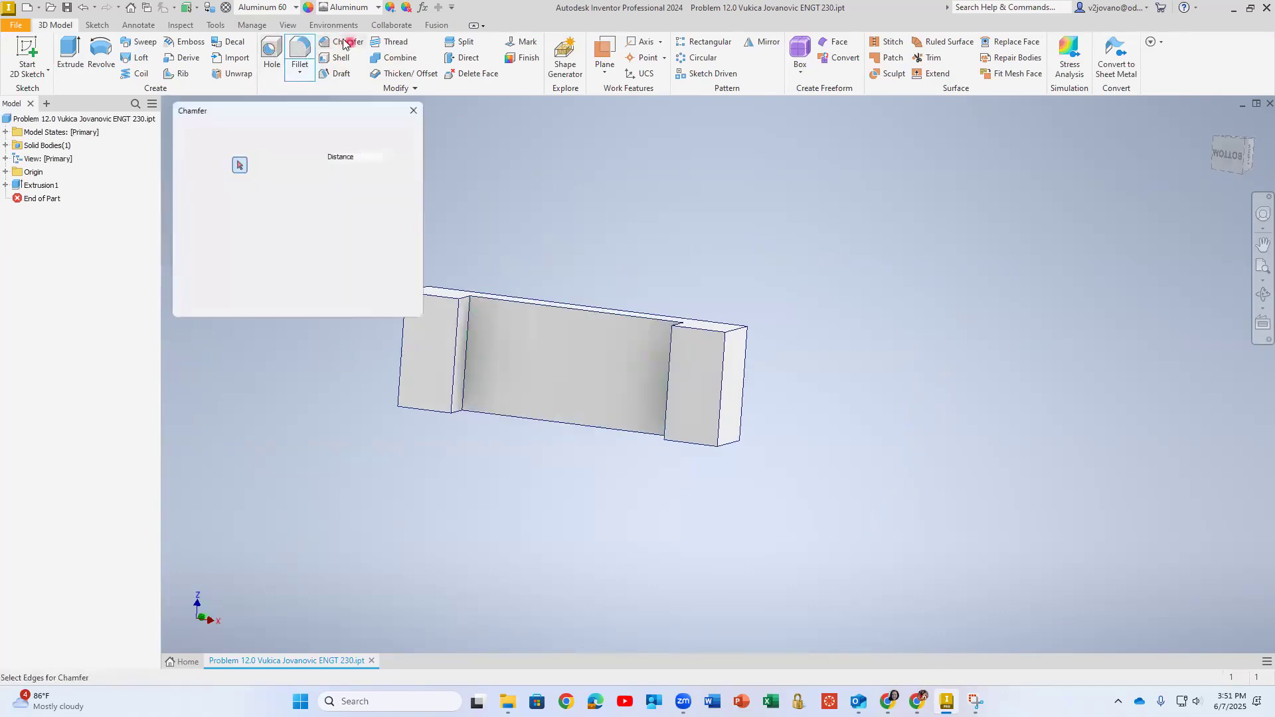
click(463, 366)
shift+middle_drag(631, 371, 664, 367)
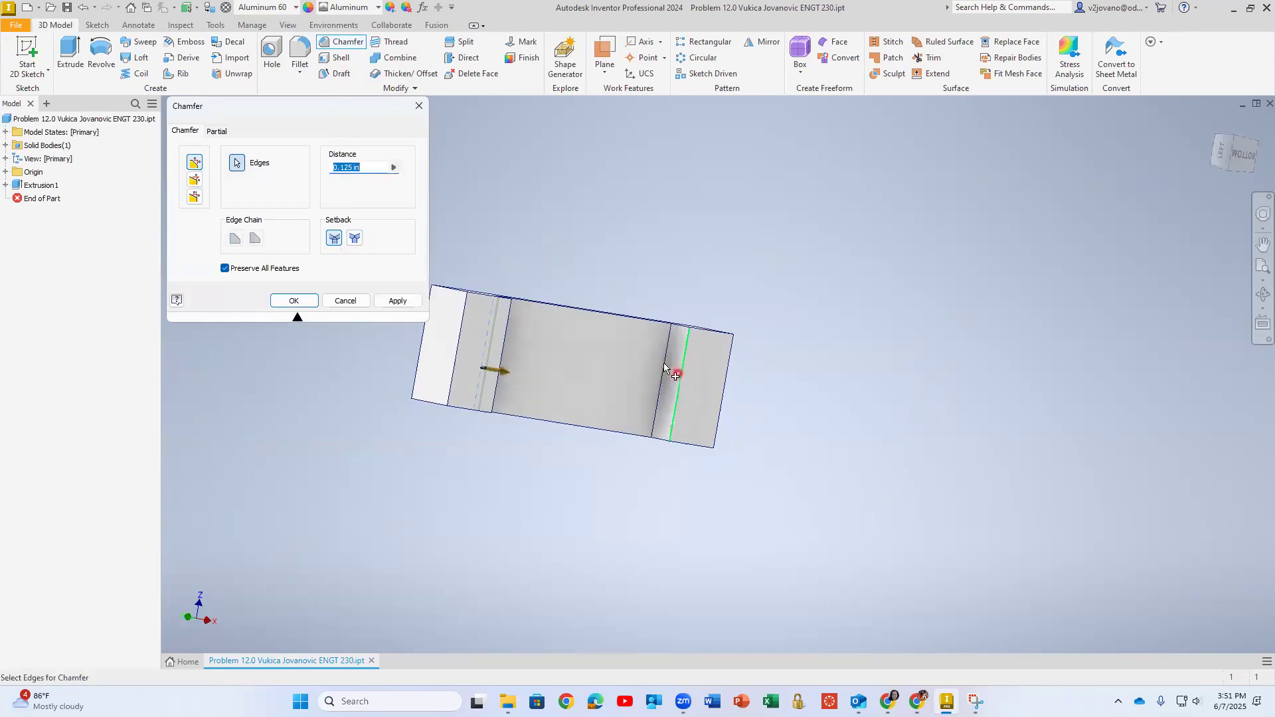
click(292, 302)
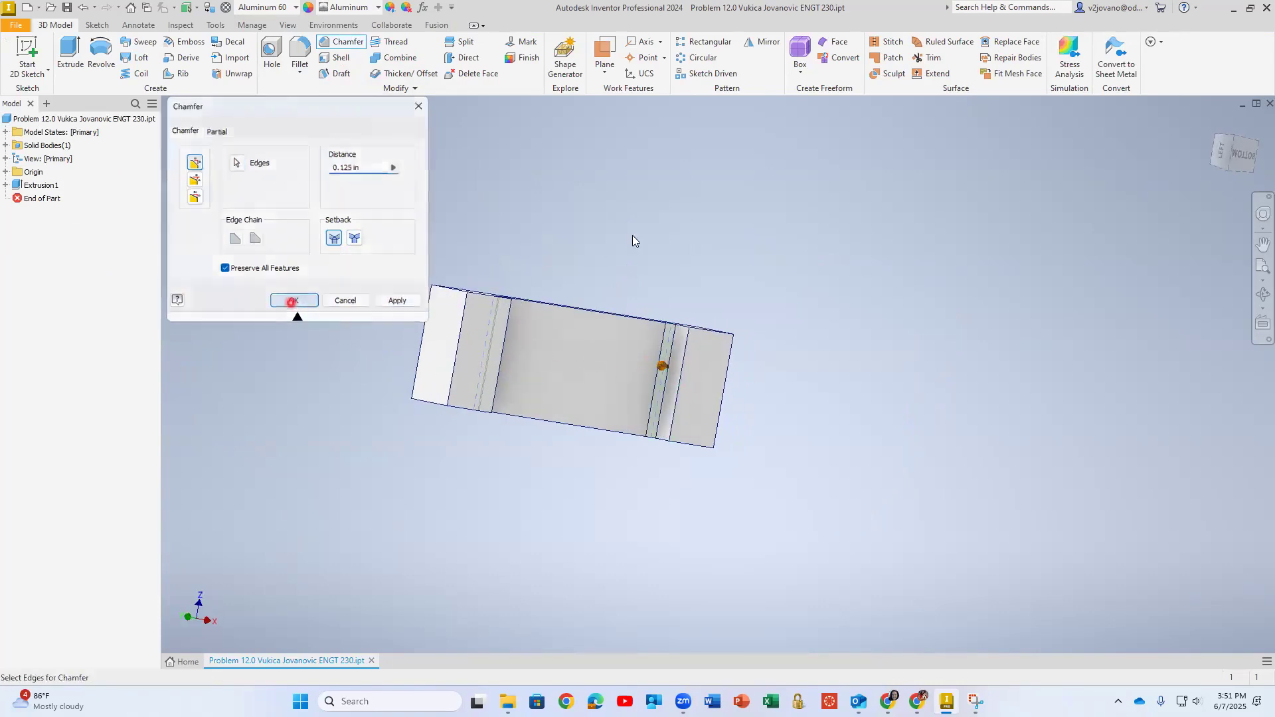
click(1069, 73)
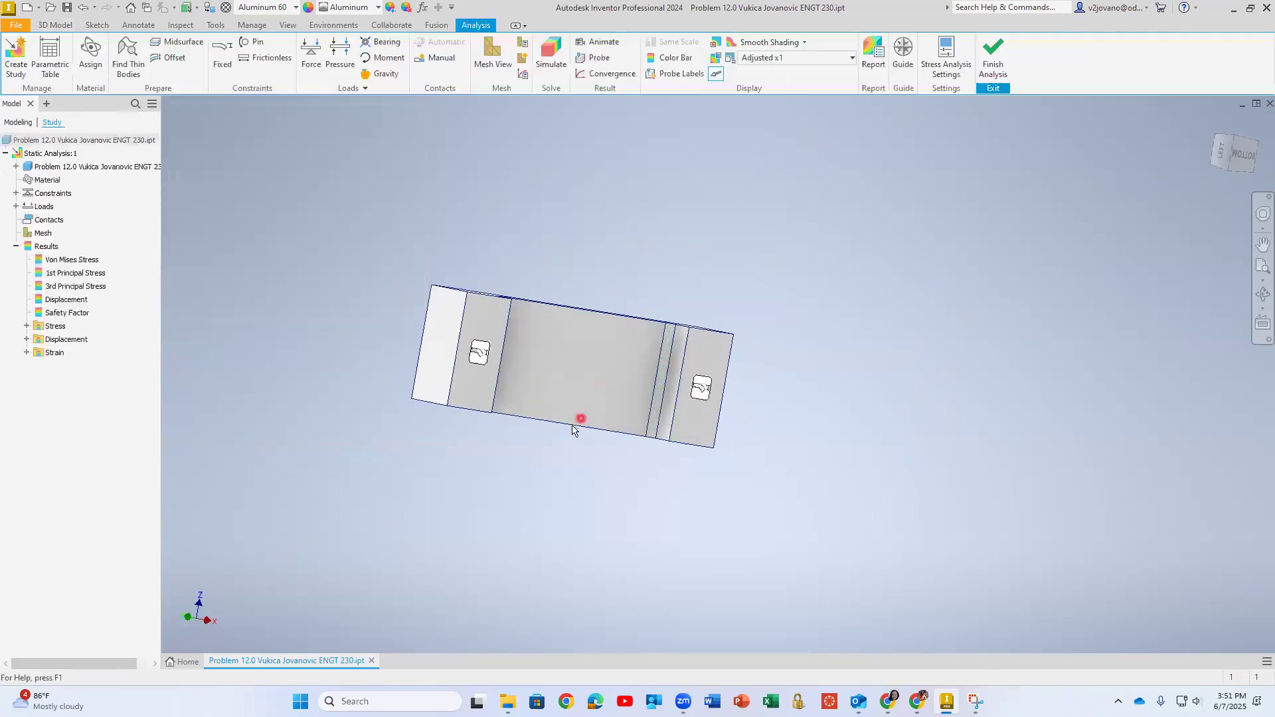
Rerun the static analysis on the chamfered block and examine its Von Mises stress distribution.
scroll(570, 422, up, 3)
click(551, 56)
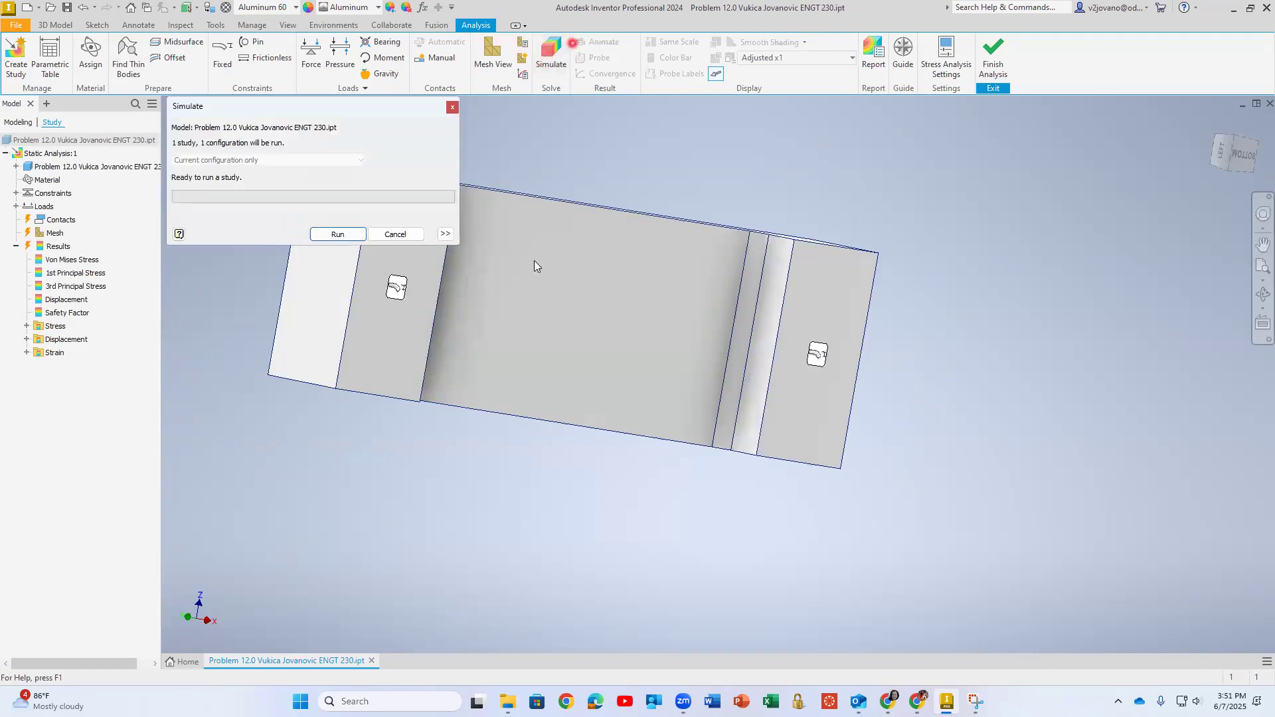
shift+middle_drag(480, 360, 422, 397)
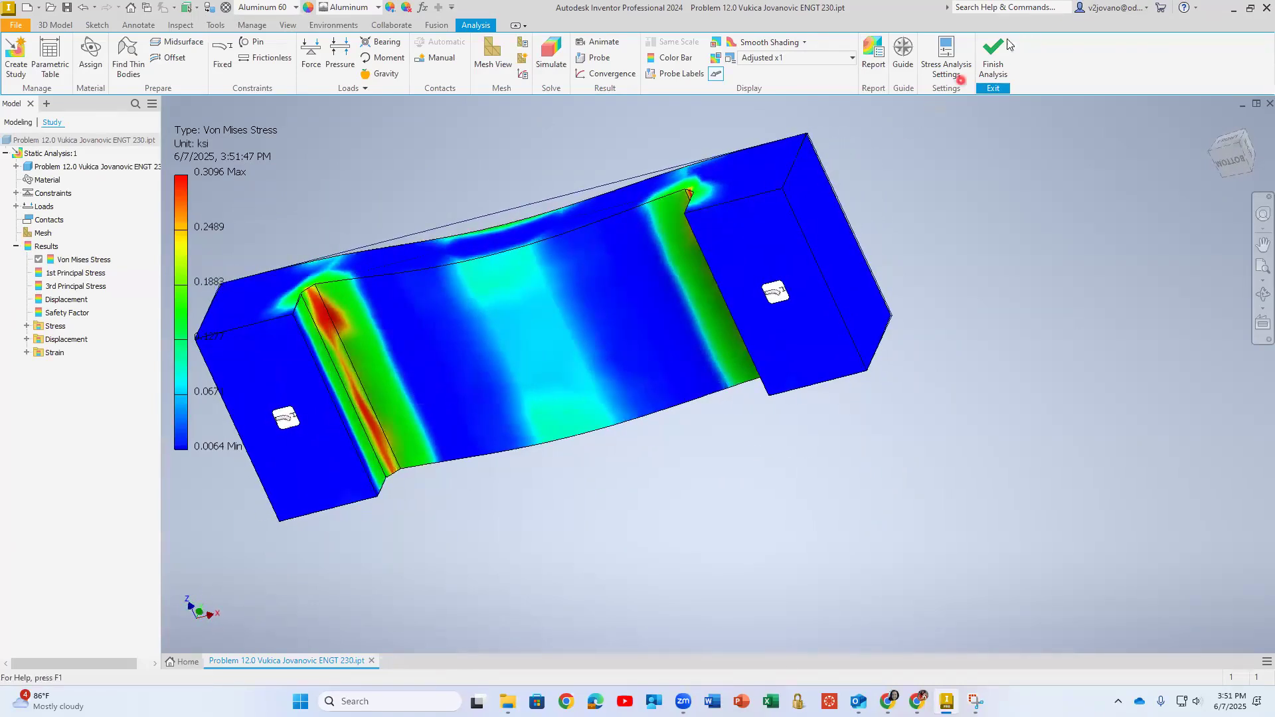
Finish the analysis and delete the notch chamfer from the part.
click(994, 57)
shift+middle_drag(641, 319, 652, 256)
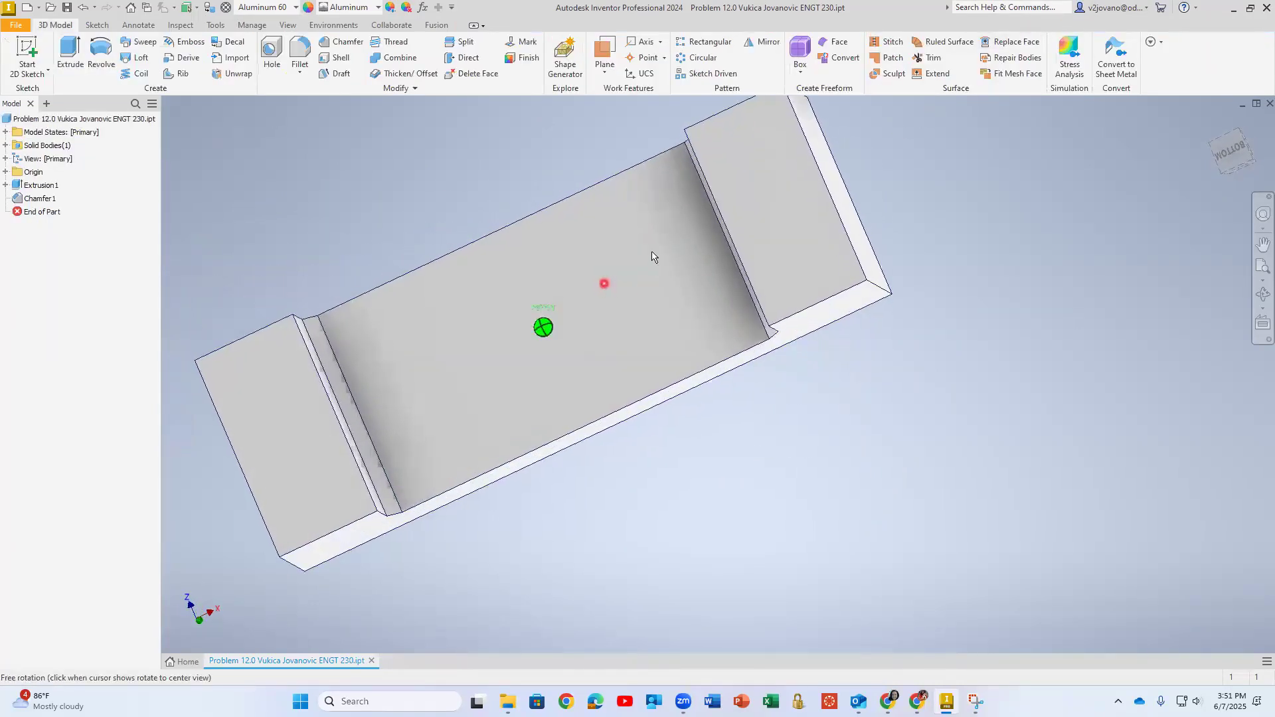
click(38, 200)
right_click(38, 202)
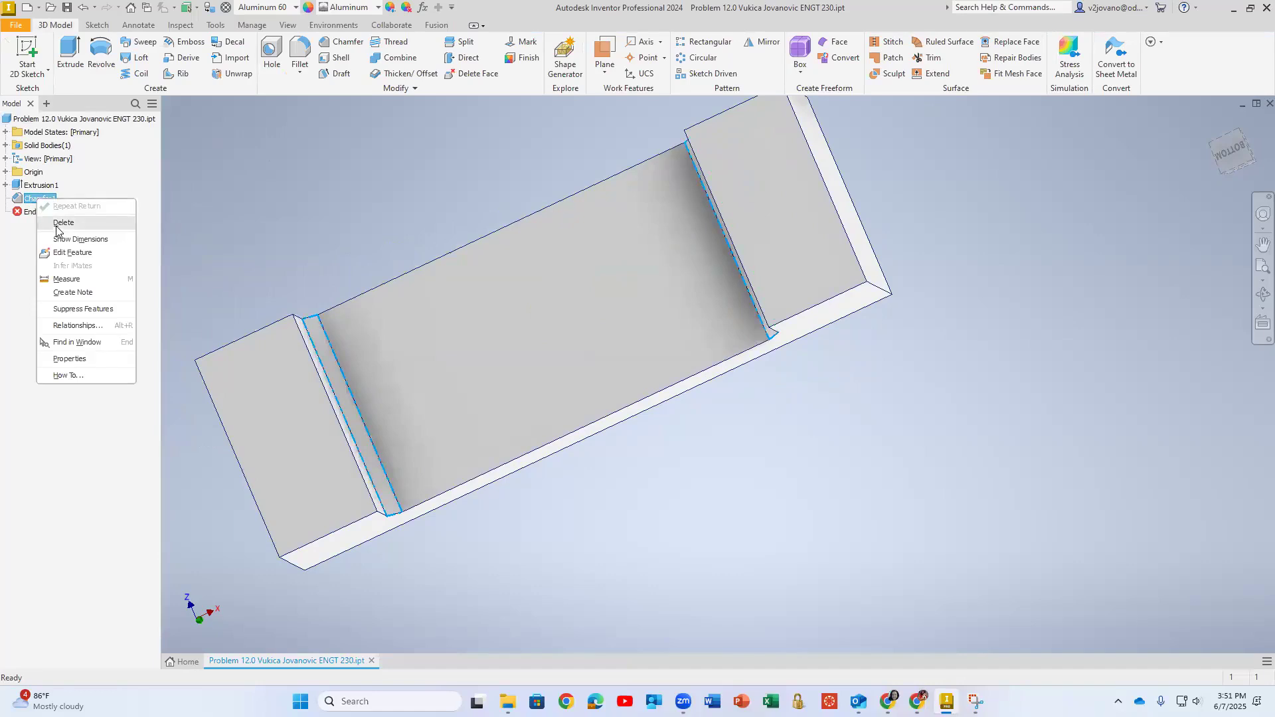
click(60, 227)
Edit the block's extrusion so that it extends symmetrically from the sketch plane.
mouse_move(358, 285)
shift+middle_down()
mouse_move(282, 265)
mouse_move(330, 358)
mouse_move(273, 356)
mouse_move(493, 445)
shift+middle_up()
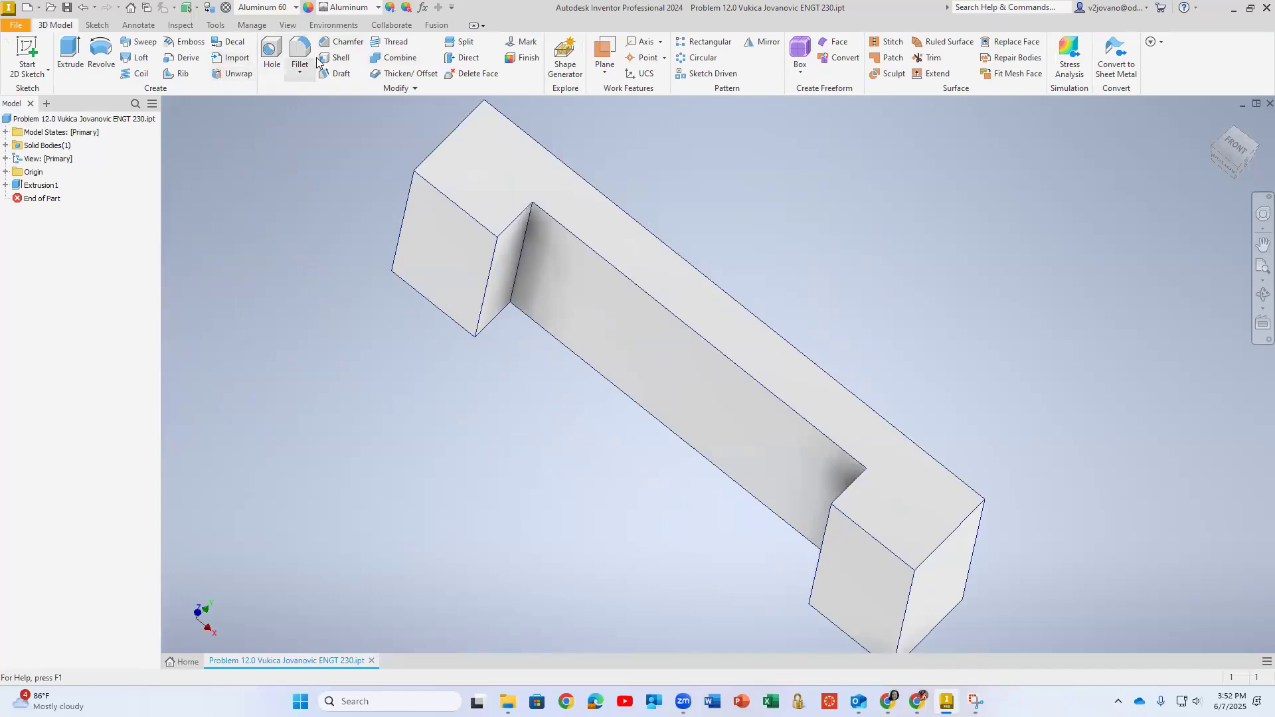
click(36, 185)
double_click(37, 185)
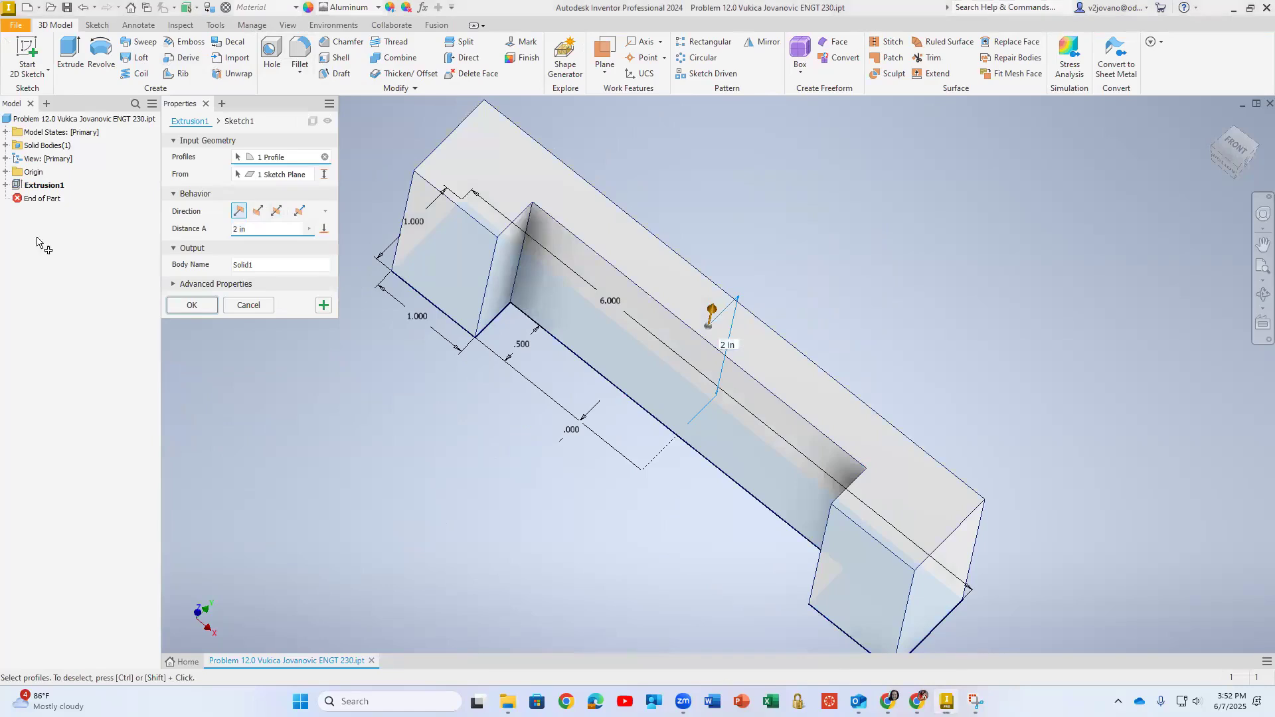
click(276, 210)
click(196, 304)
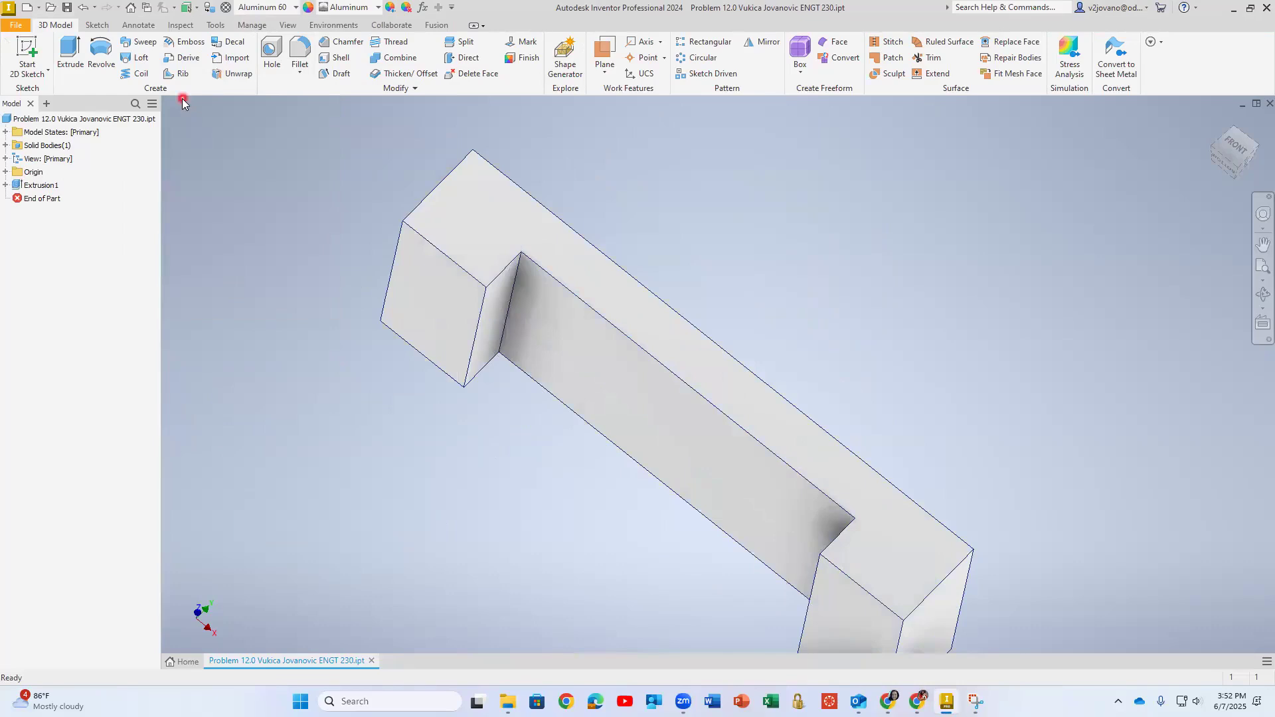
Start a new sketch for a rib on the XY origin plane through the middle of the block.
click(180, 75)
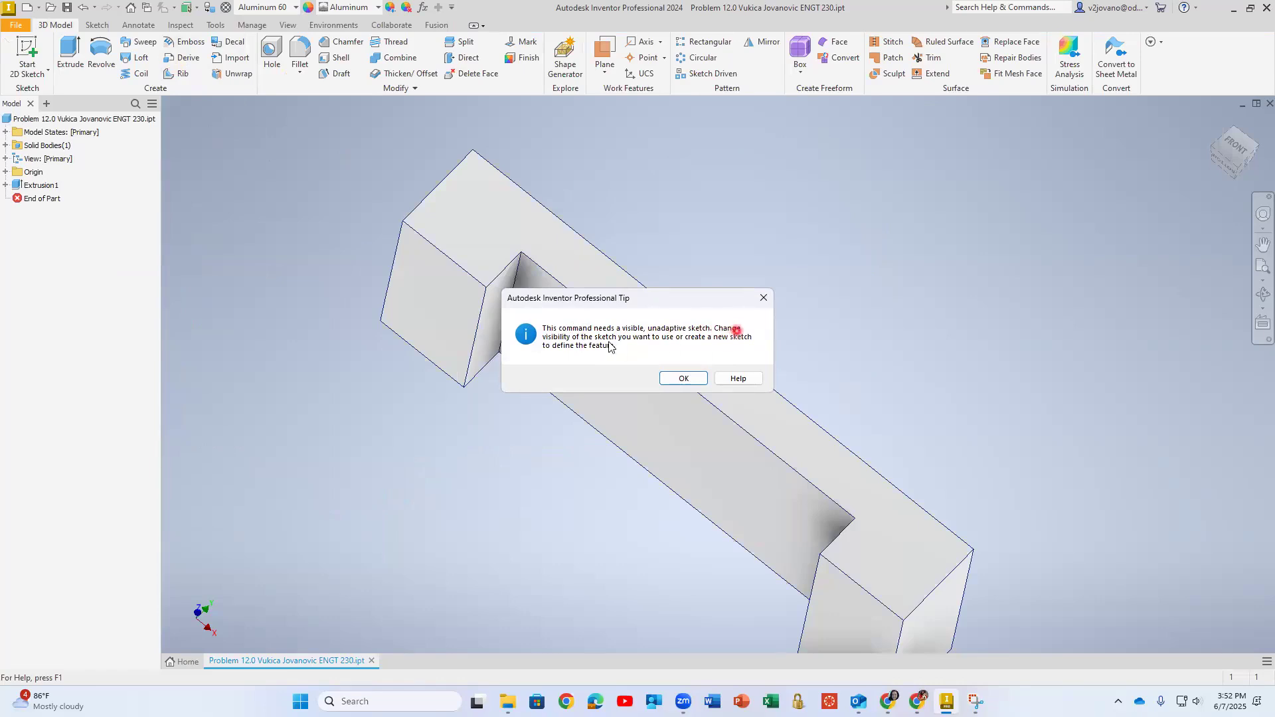
click(684, 378)
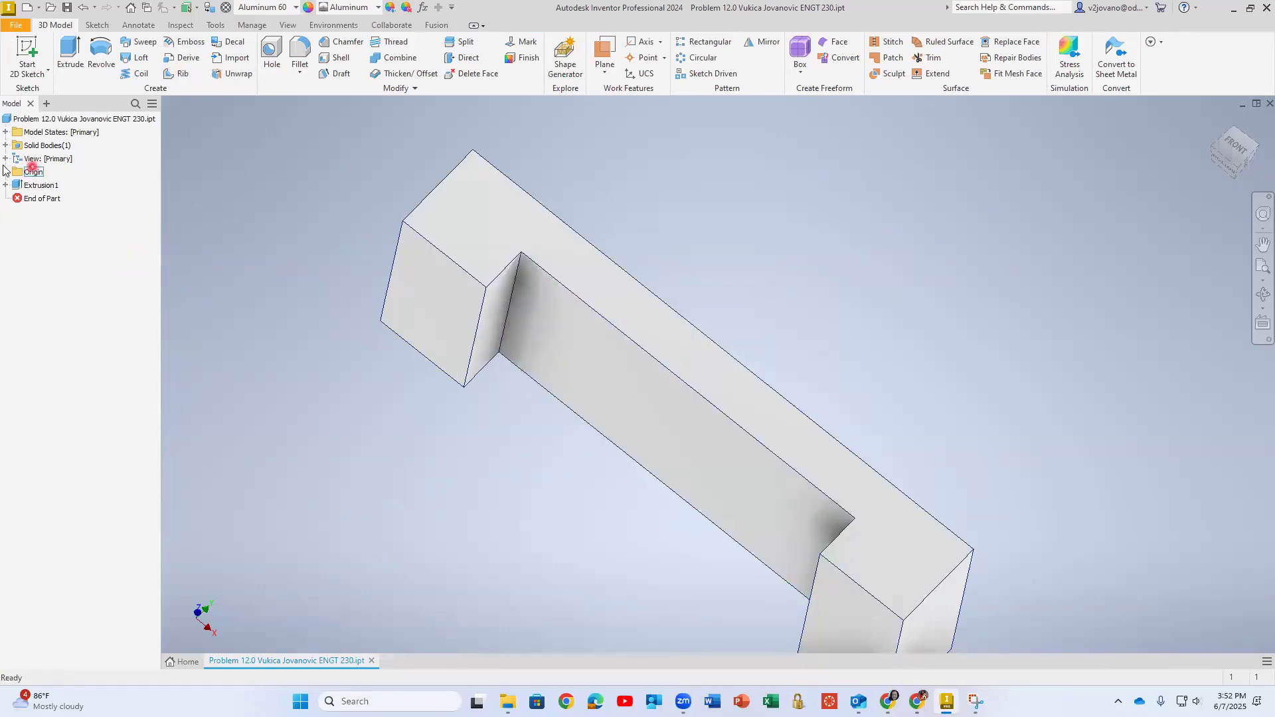
click(43, 199)
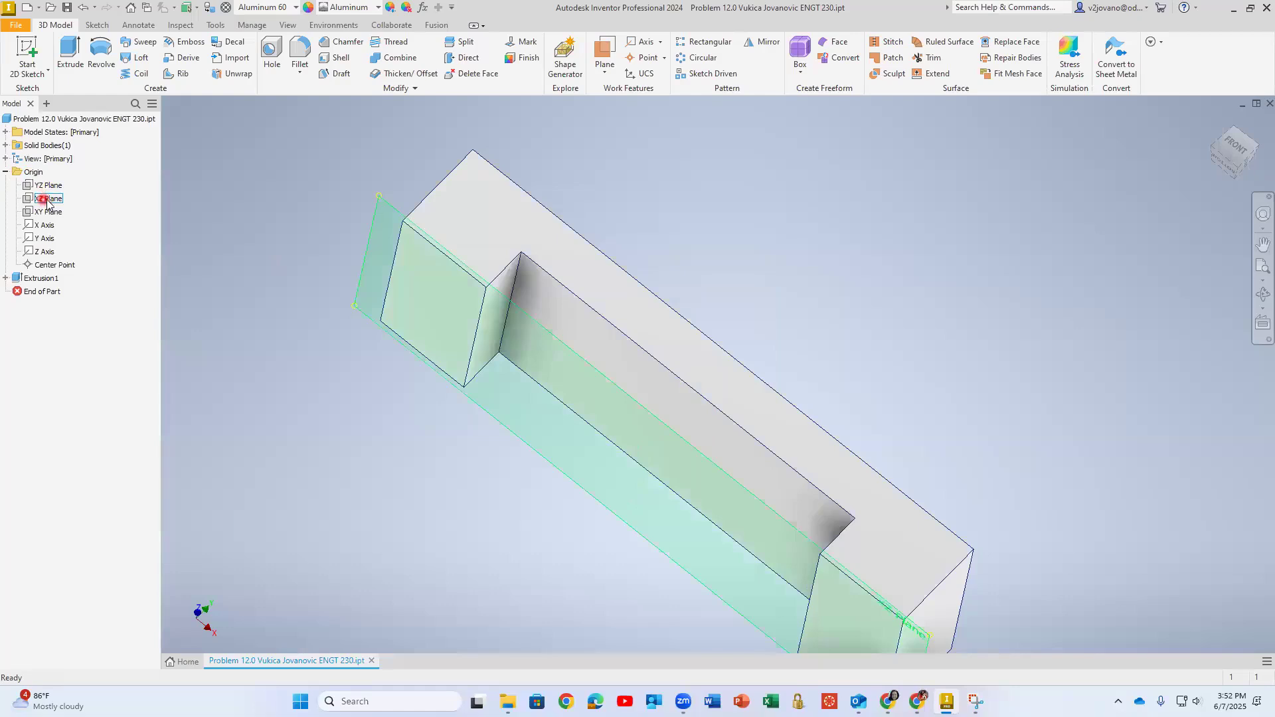
shift+middle_drag(327, 359, 292, 331)
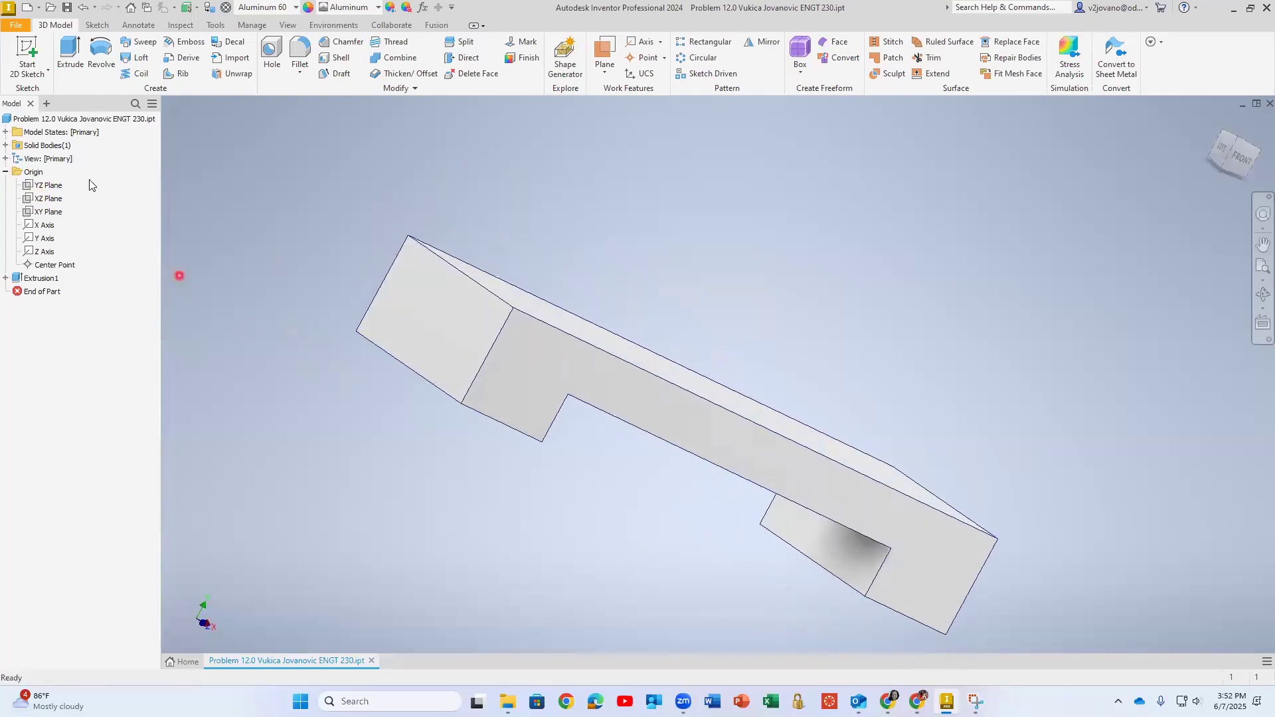
click(45, 186)
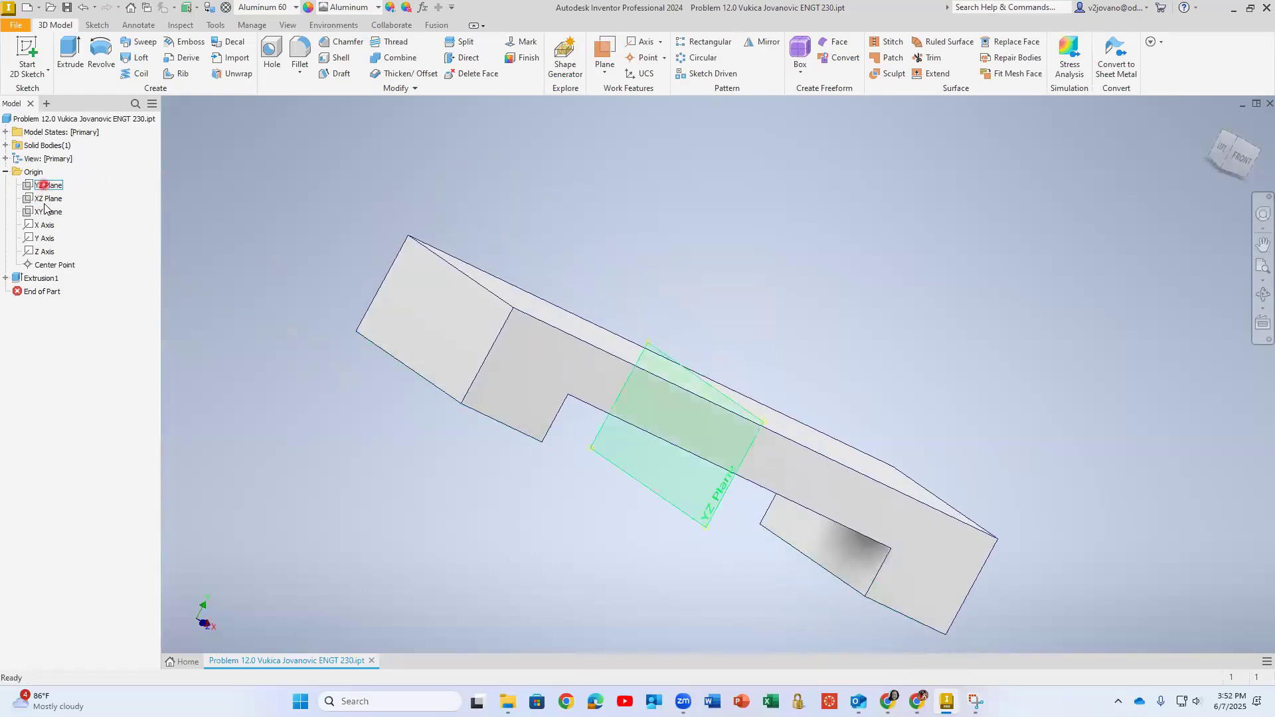
click(45, 212)
mouse_move(404, 296)
shift+middle_down()
mouse_move(418, 310)
mouse_move(389, 306)
shift+middle_up()
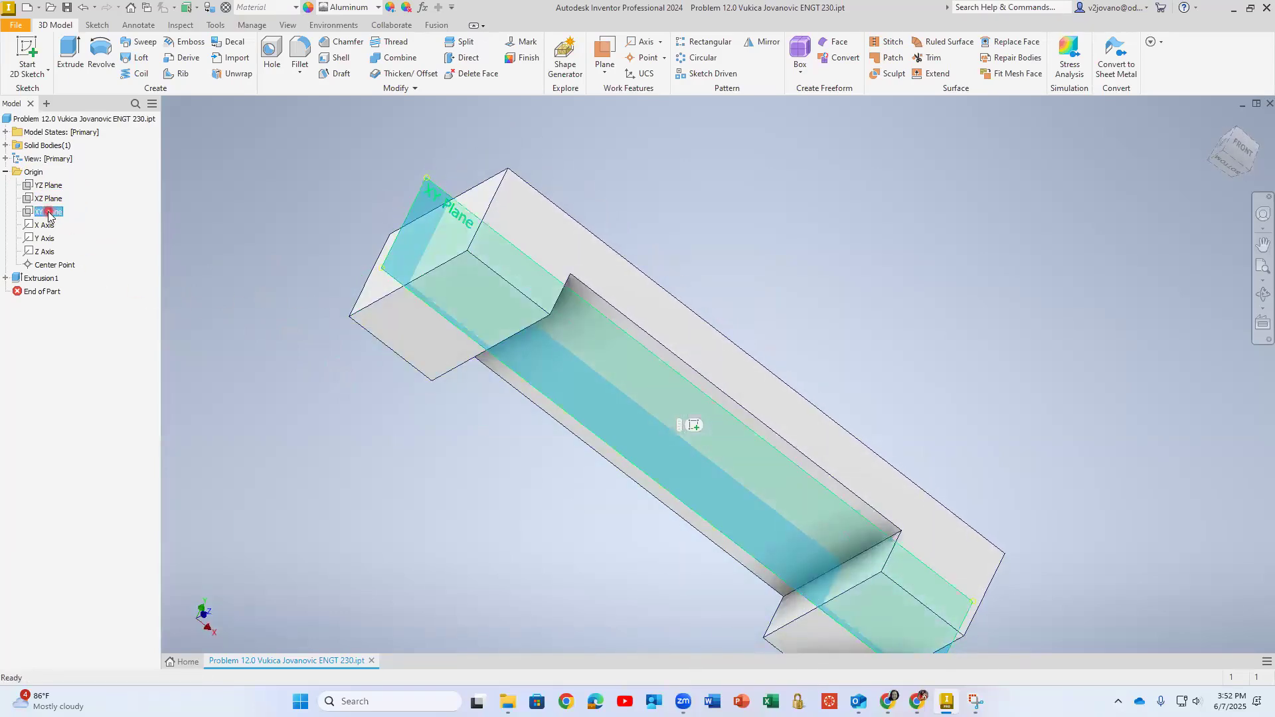
click(29, 69)
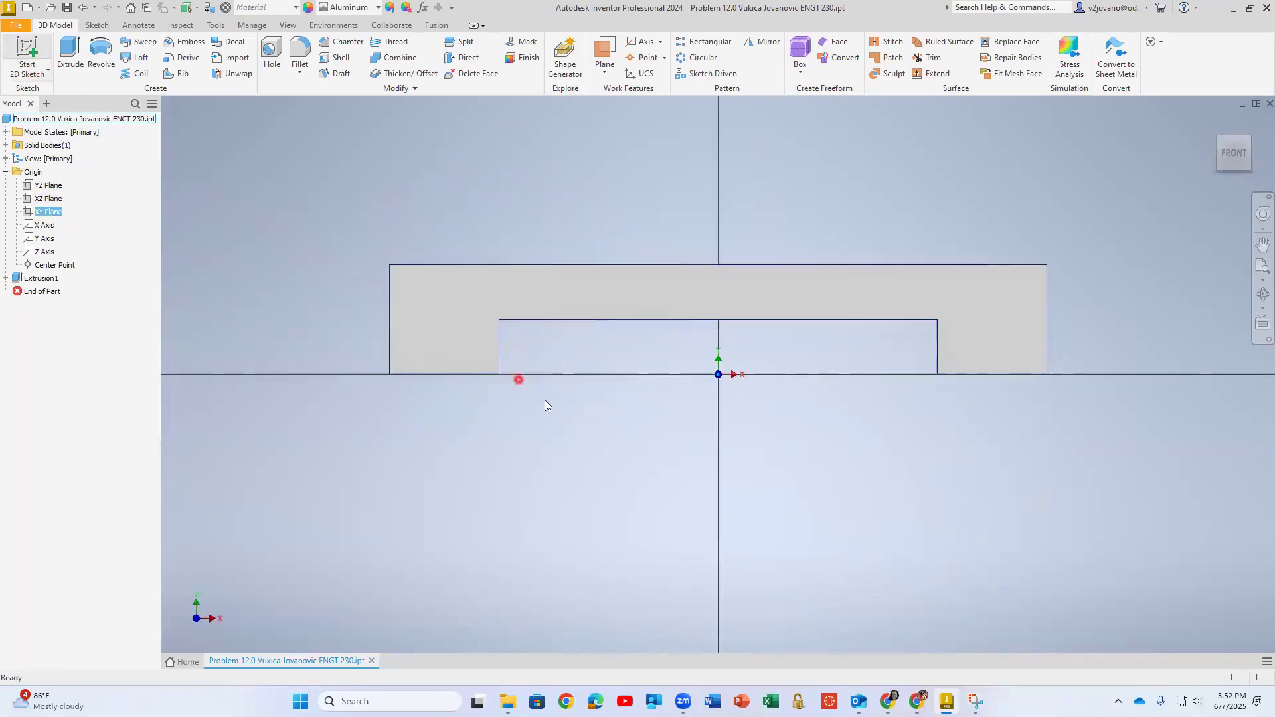
Draw a diagonal line about 0.74 in long from the notch's open corner to its inner long edge.
scroll(559, 412, down, 3)
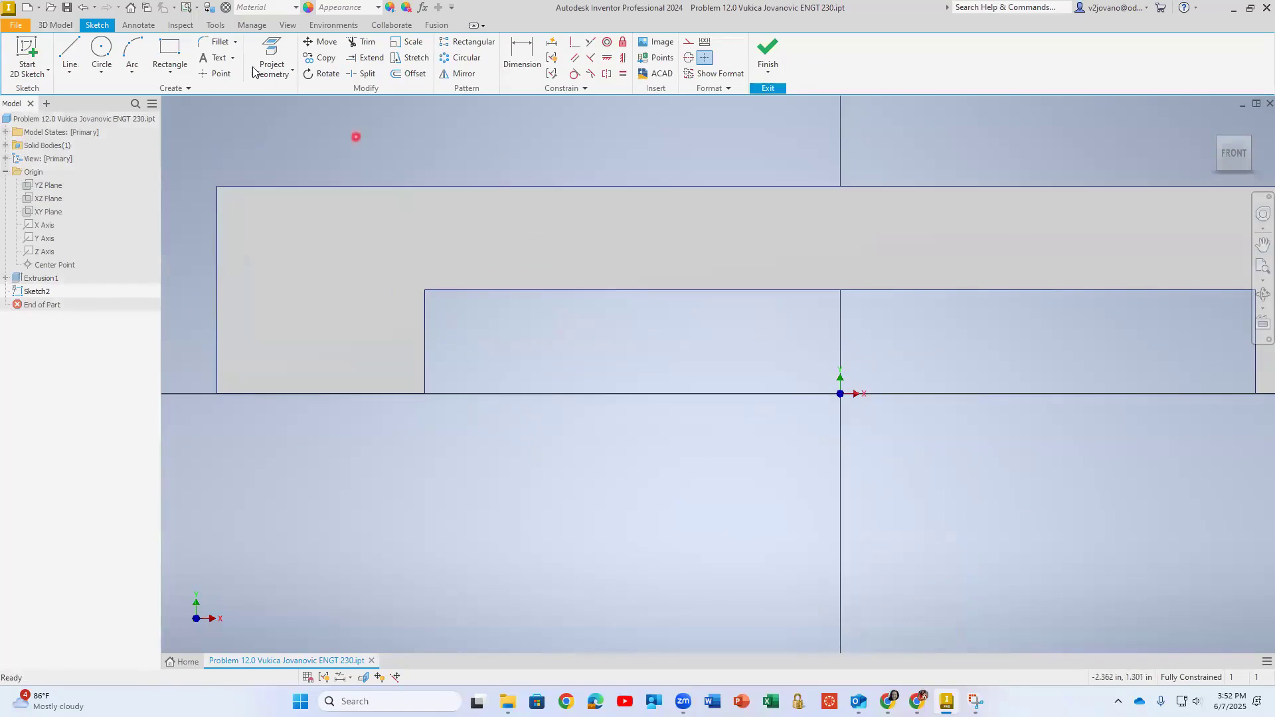
click(70, 52)
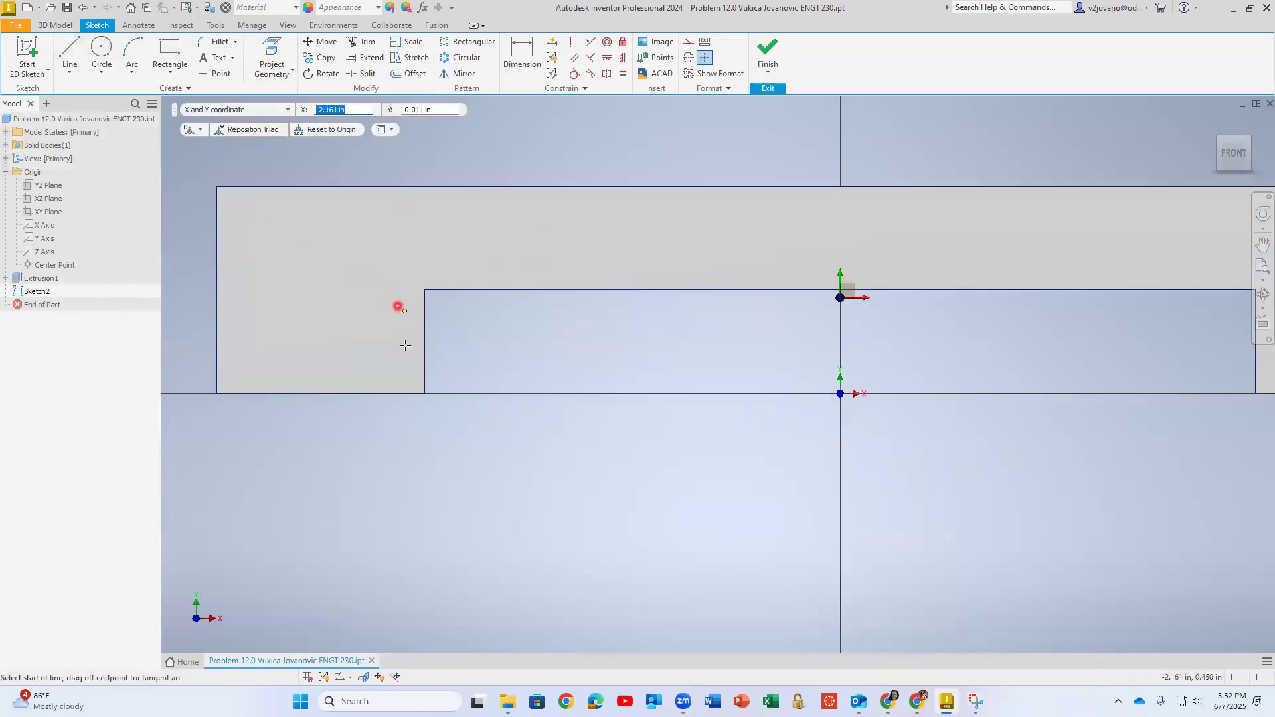
click(425, 394)
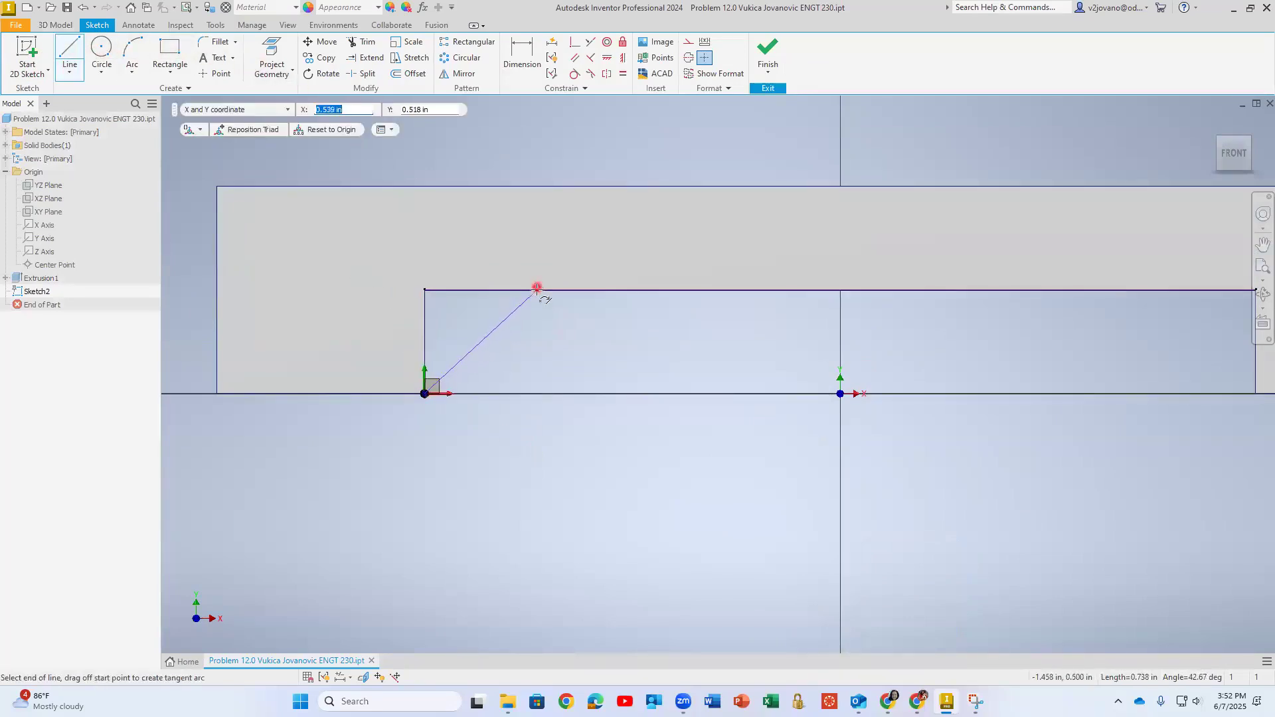
double_click(538, 291)
right_click(546, 358)
click(588, 359)
drag(539, 296, 428, 334)
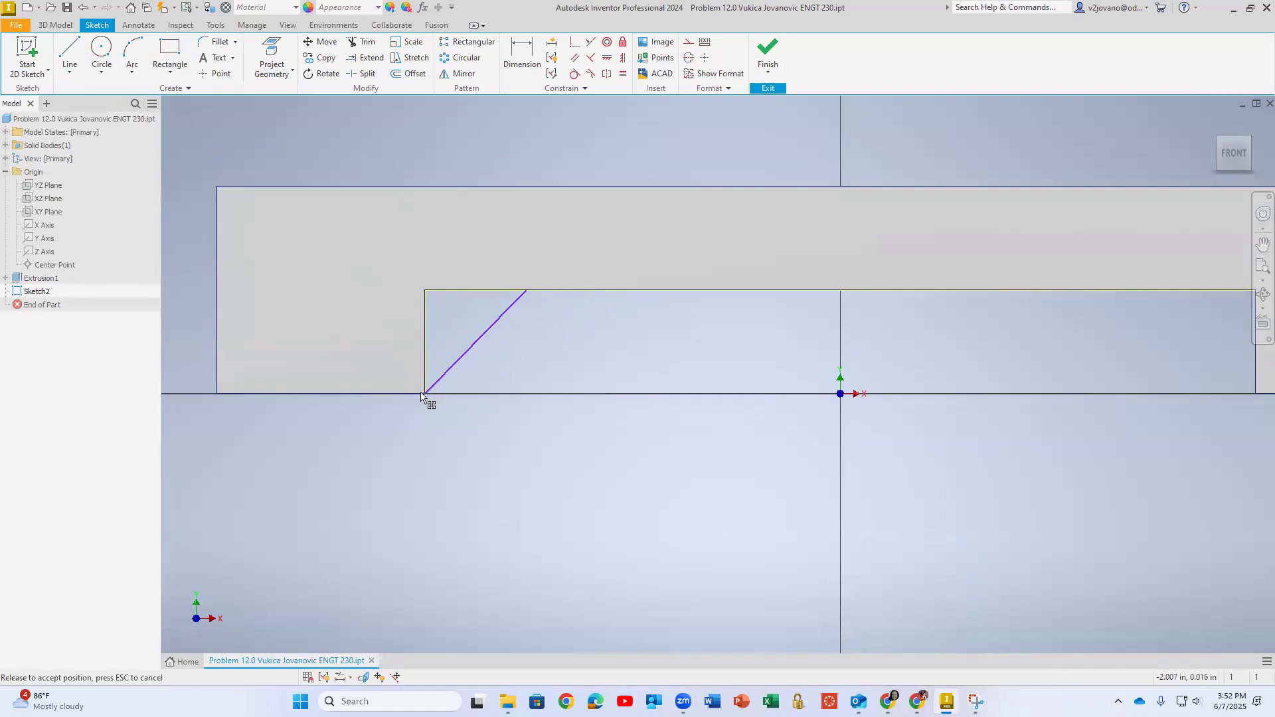
drag(514, 362, 646, 350)
Dimension the angle between the diagonal line and the notch's side edge as 45 degrees and finish the sketch.
click(506, 63)
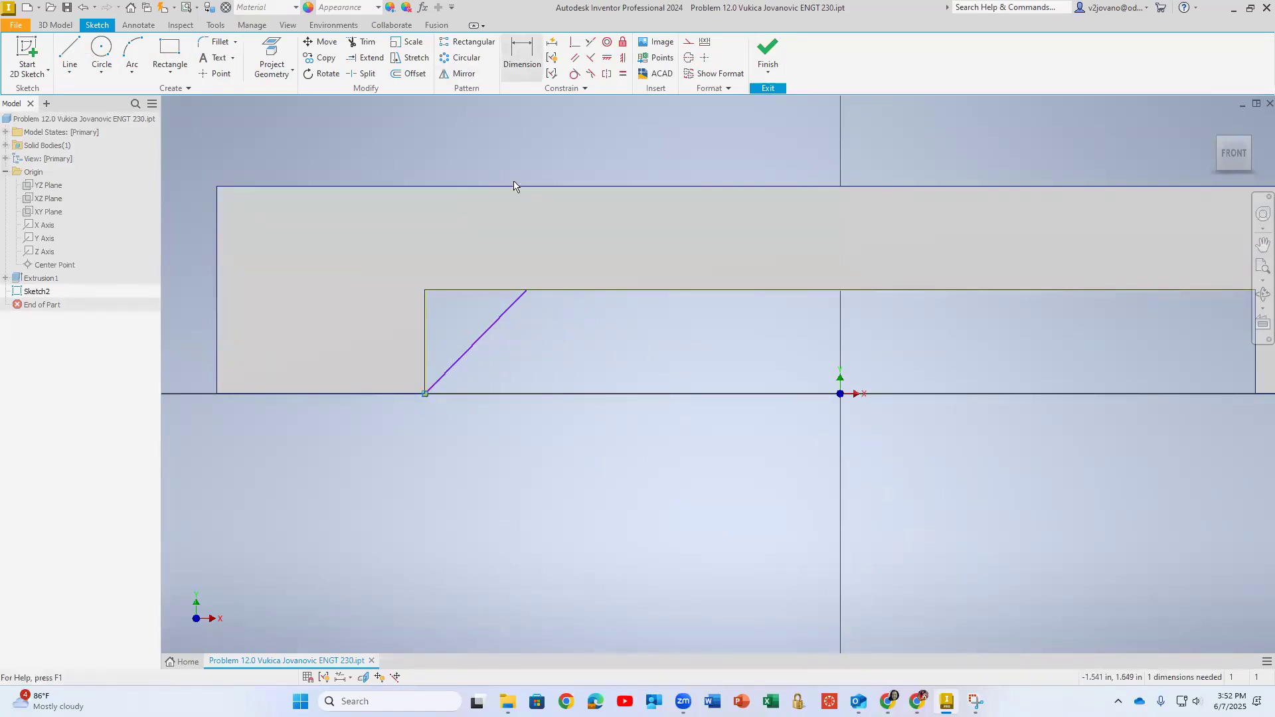
click(493, 327)
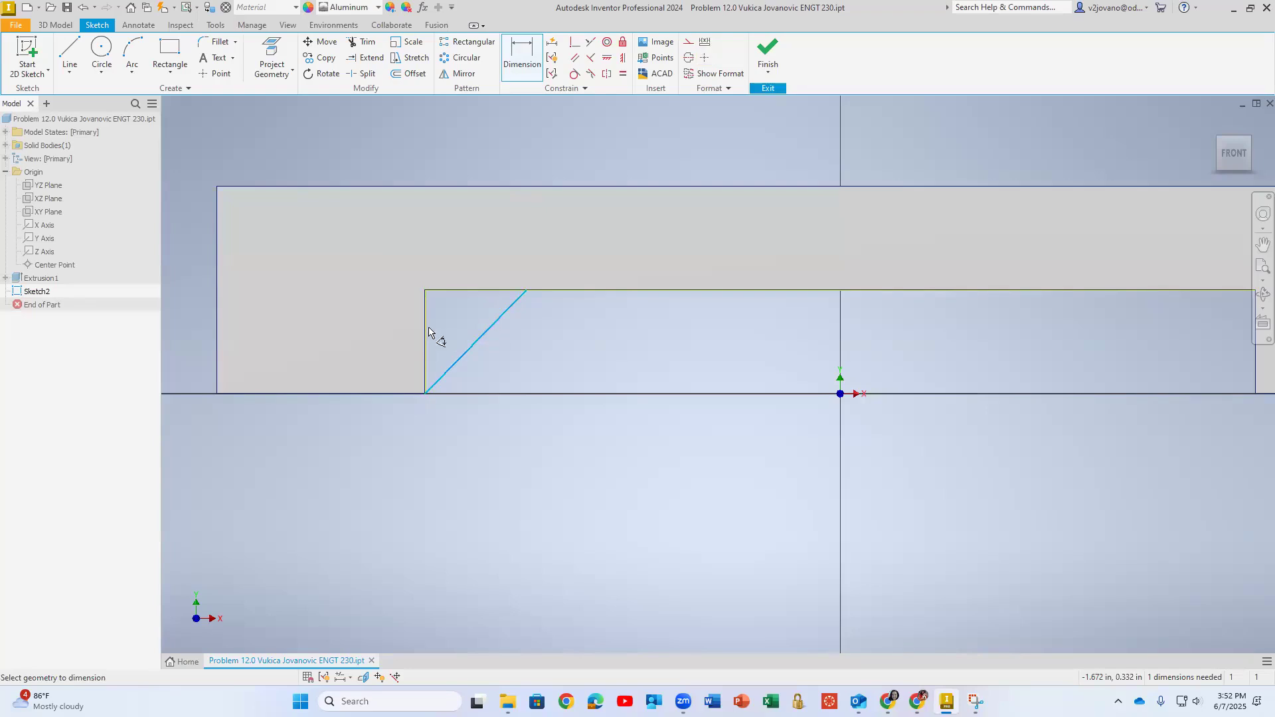
click(426, 336)
click(458, 327)
text(45)
key(Return)
click(772, 55)
Try to create a rib from the notch corner sketch.
shift+middle_drag(419, 325, 405, 312)
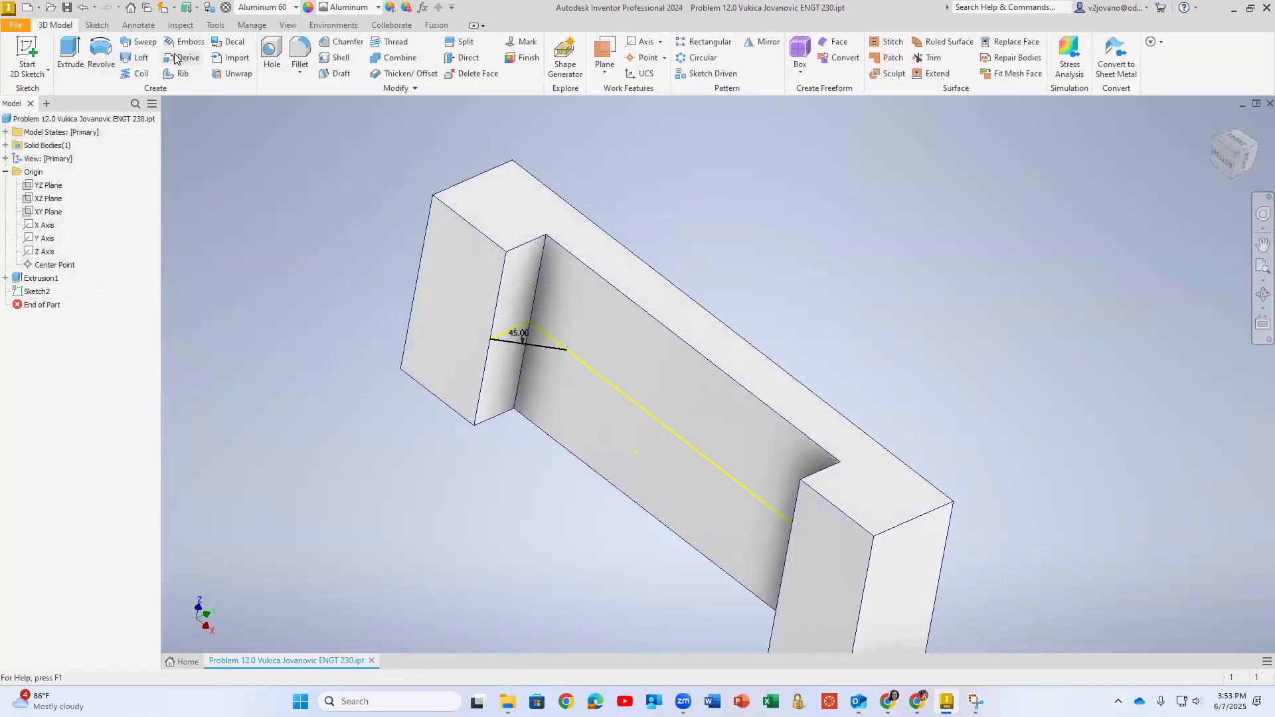
click(183, 73)
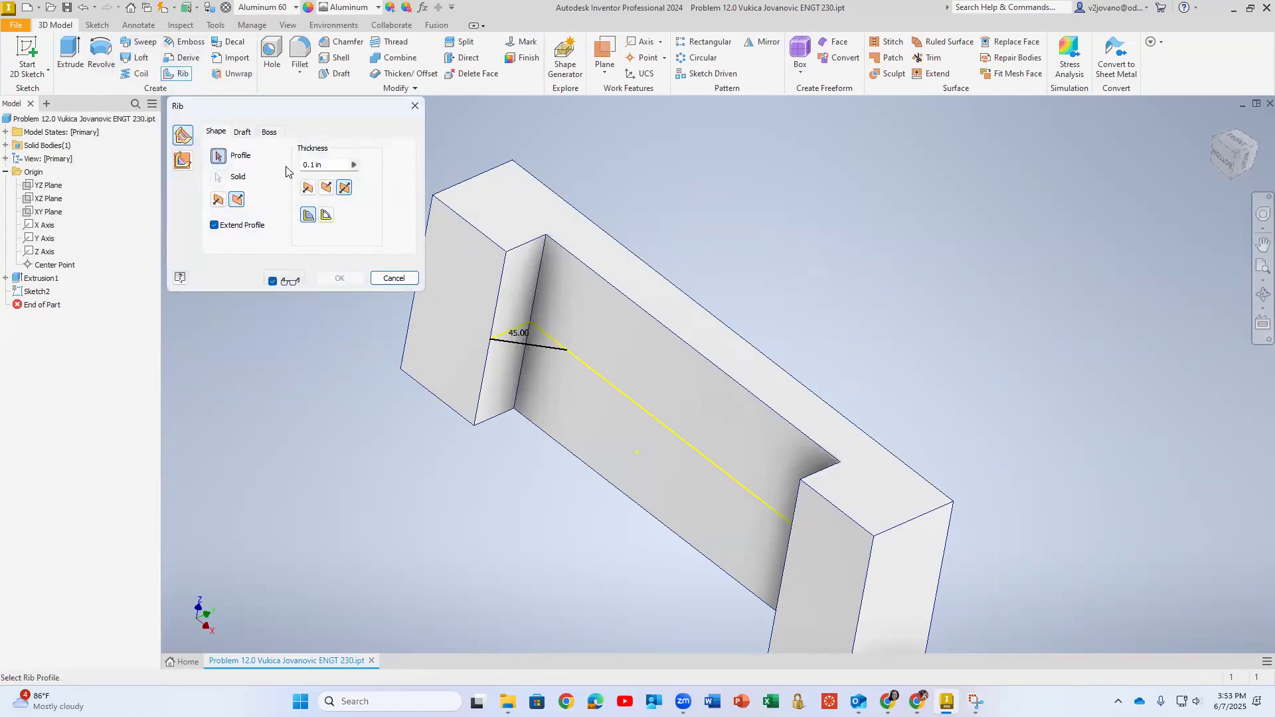
click(518, 343)
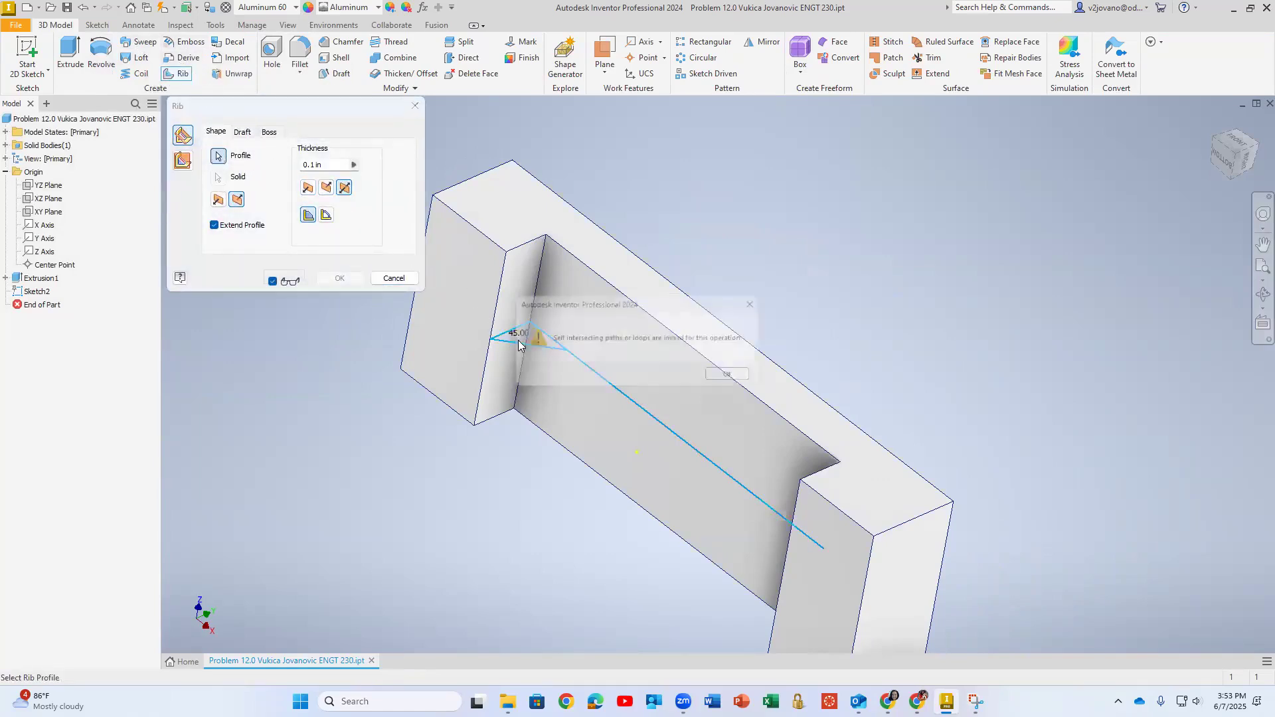
click(737, 377)
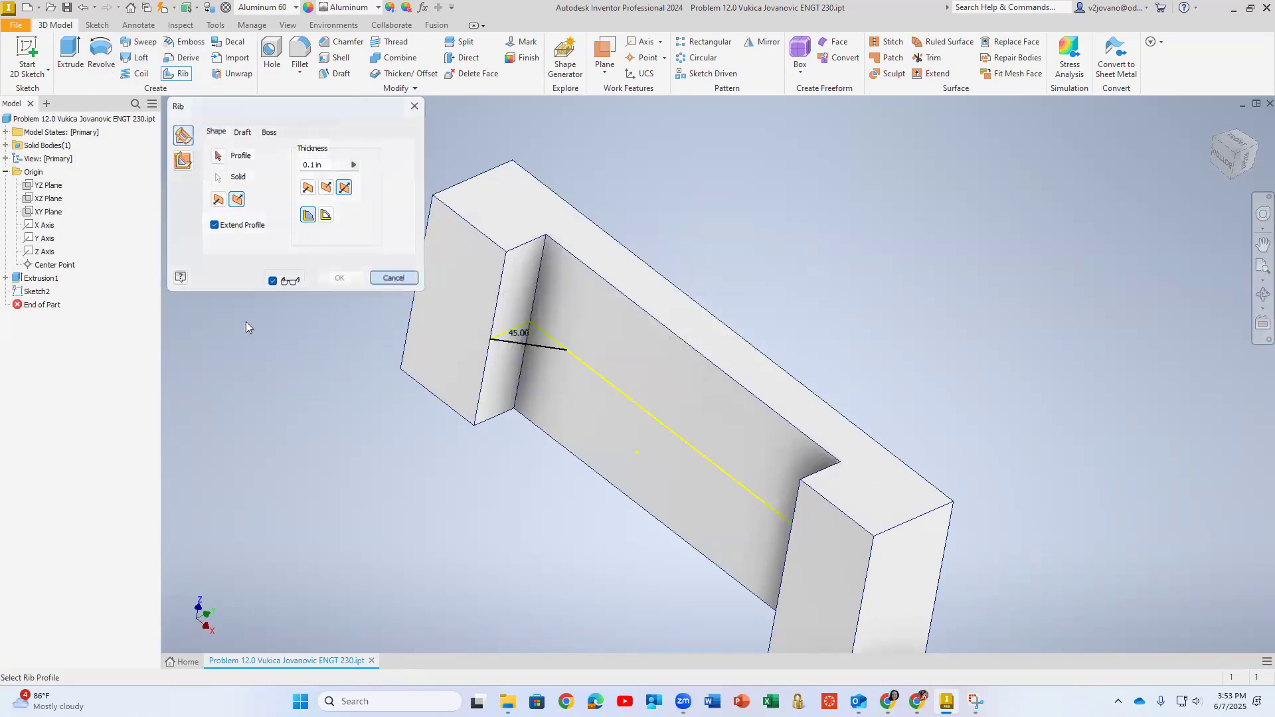
click(397, 279)
Reopen the rib sketch, convert the projected notch edge to construction geometry and finish the sketch.
click(38, 291)
double_click(39, 292)
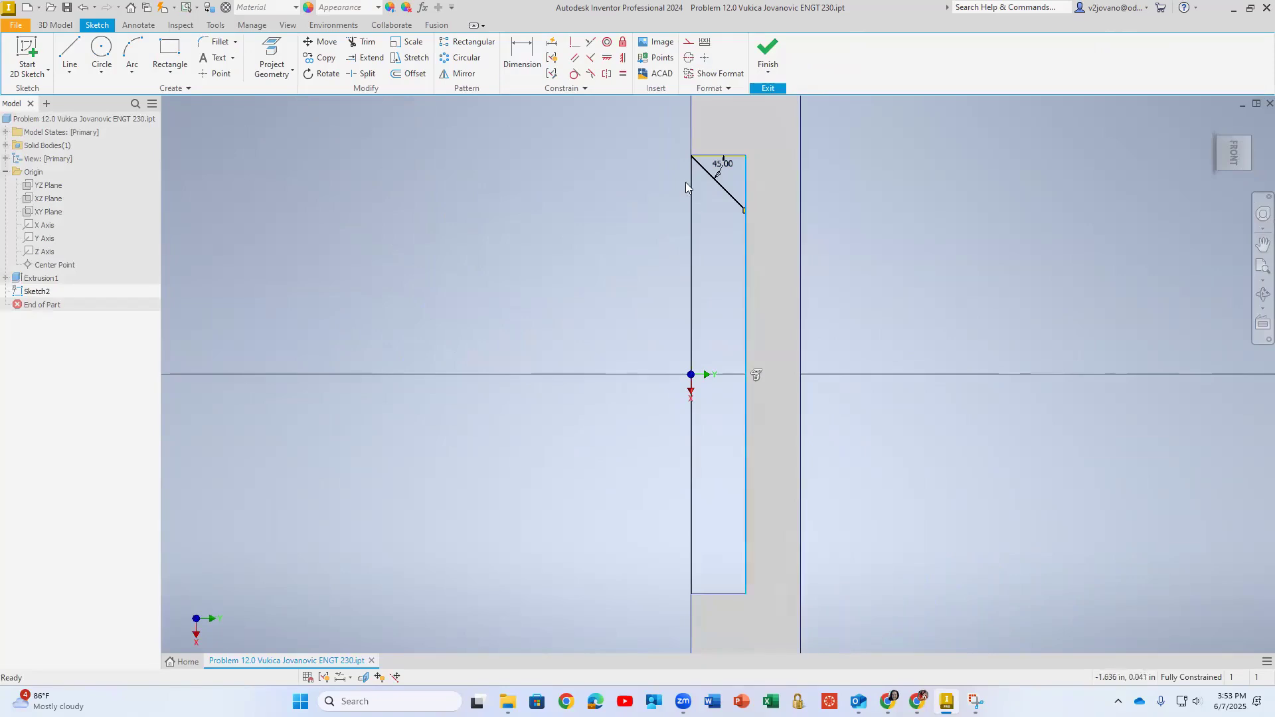
click(688, 43)
middle_drag(460, 224, 454, 232)
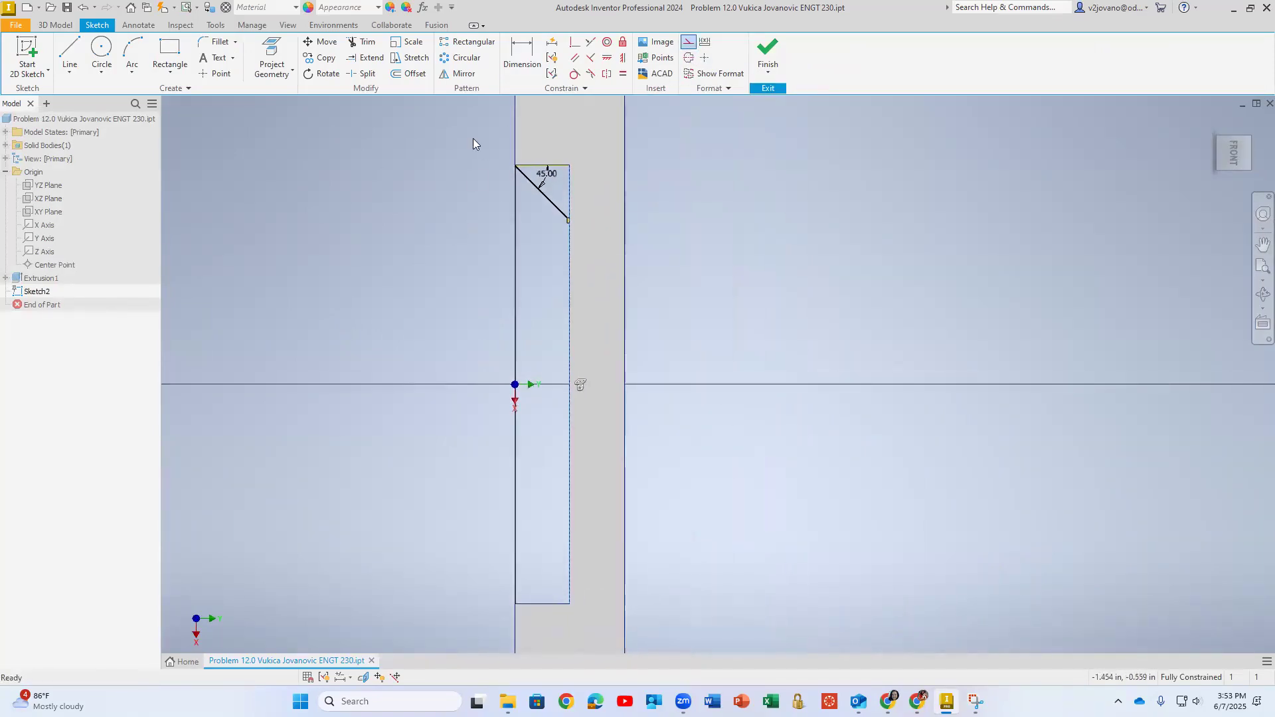
scroll(476, 140, down, 2)
scroll(612, 170, down, 2)
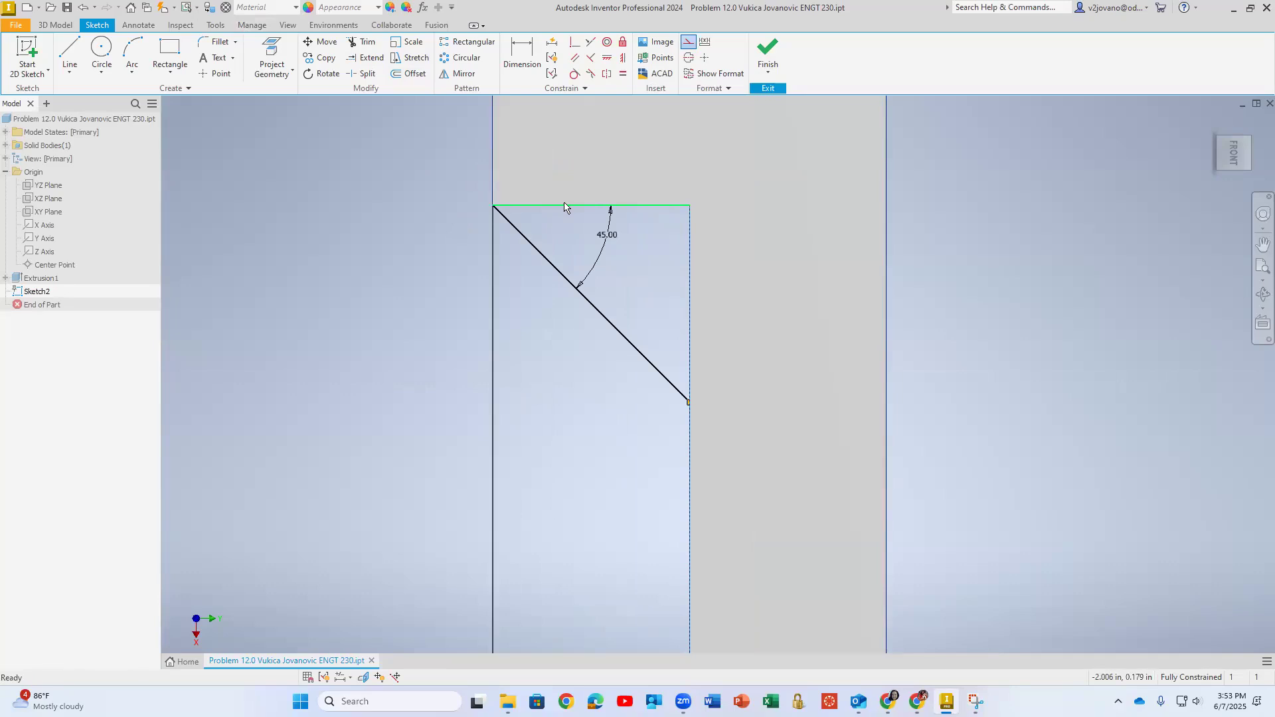
click(768, 53)
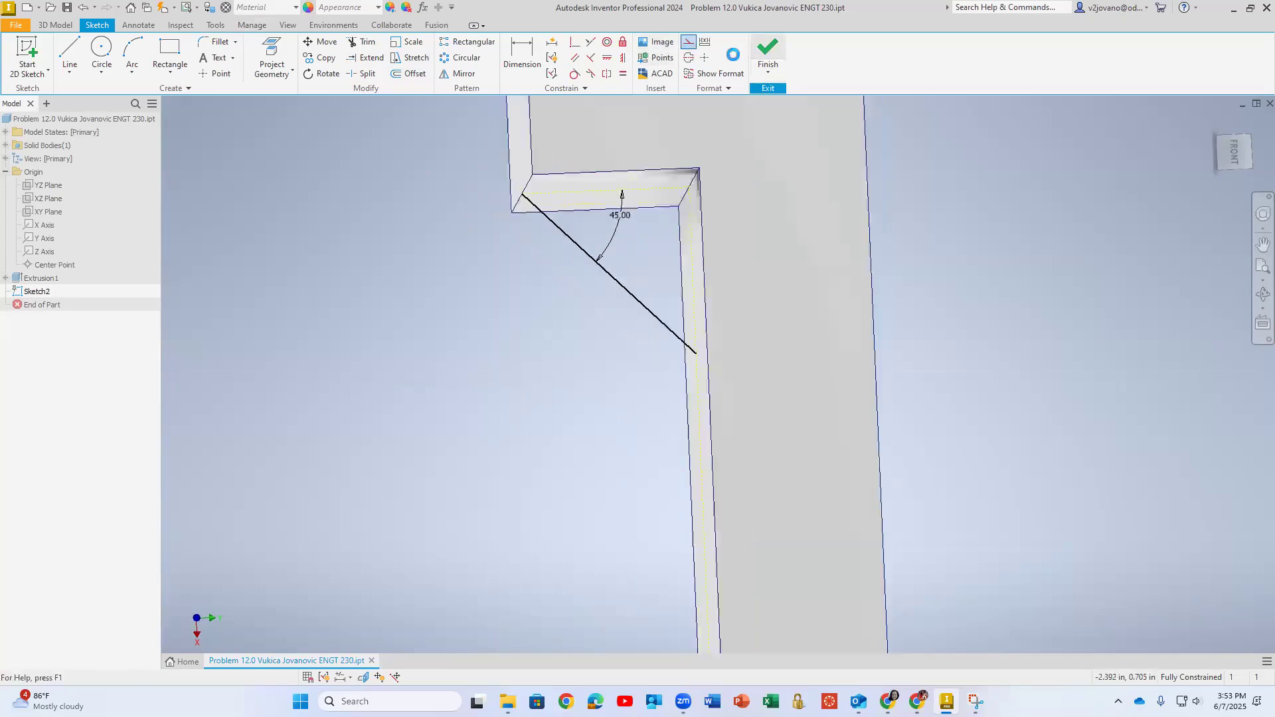
Try to create a 0.1 in rib parallel to the sketch plane from the diagonal line.
scroll(545, 362, up, 5)
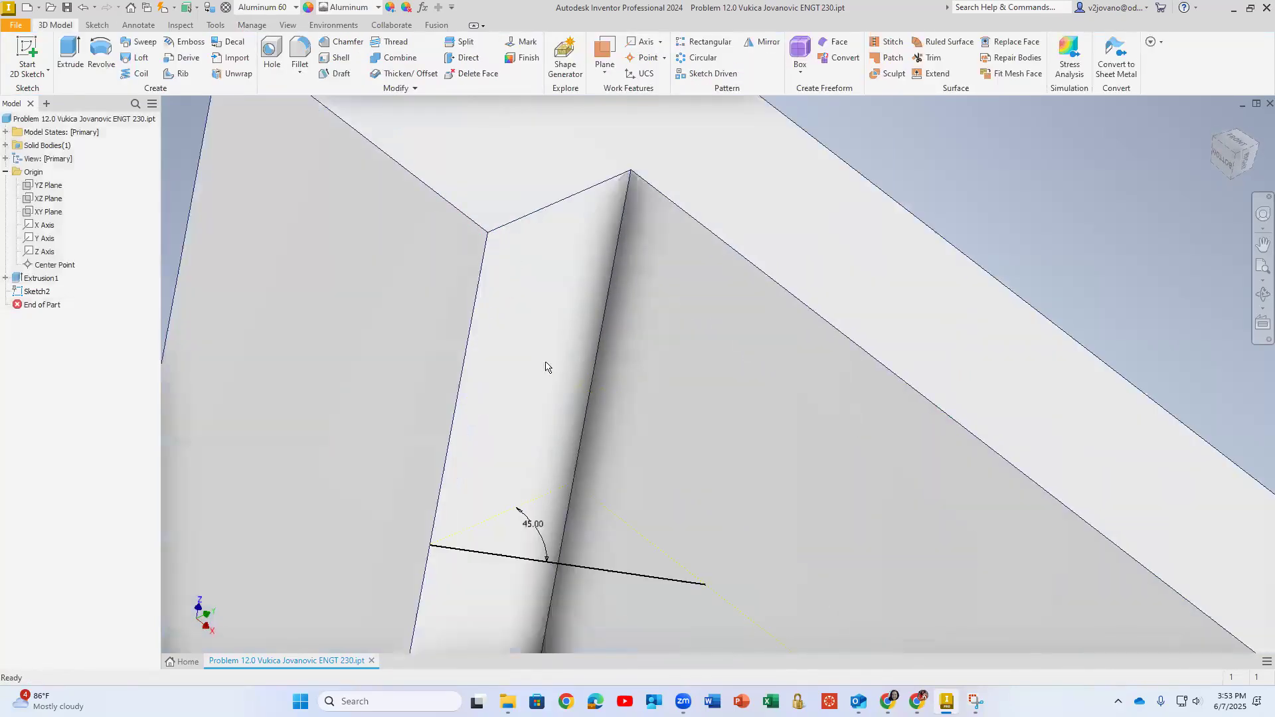
scroll(546, 367, down, 4)
scroll(511, 458, up, 3)
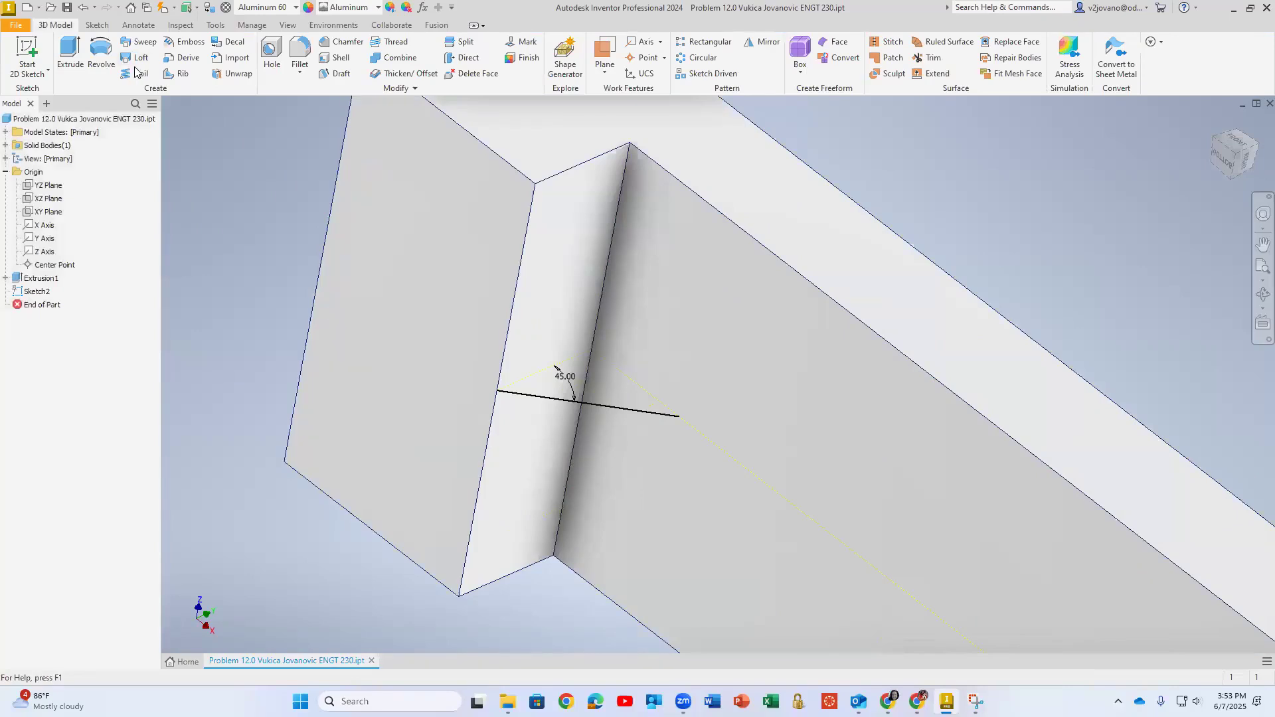
click(180, 74)
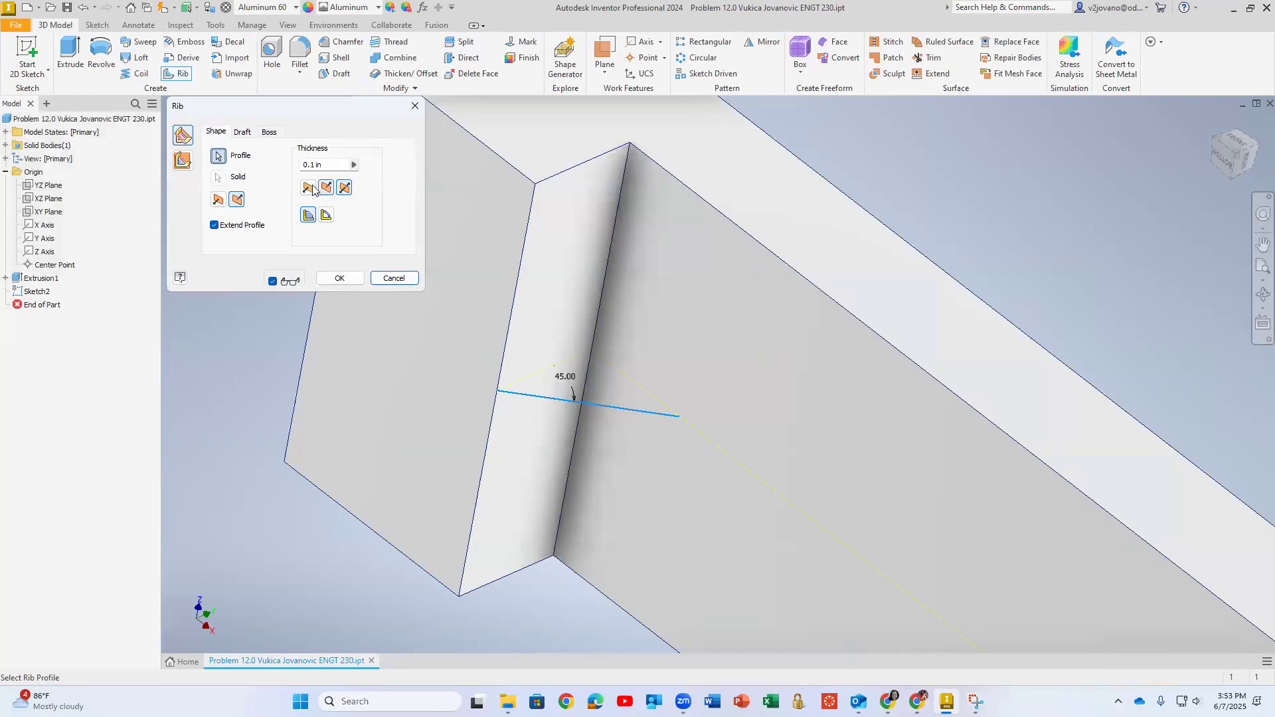
click(345, 188)
click(181, 161)
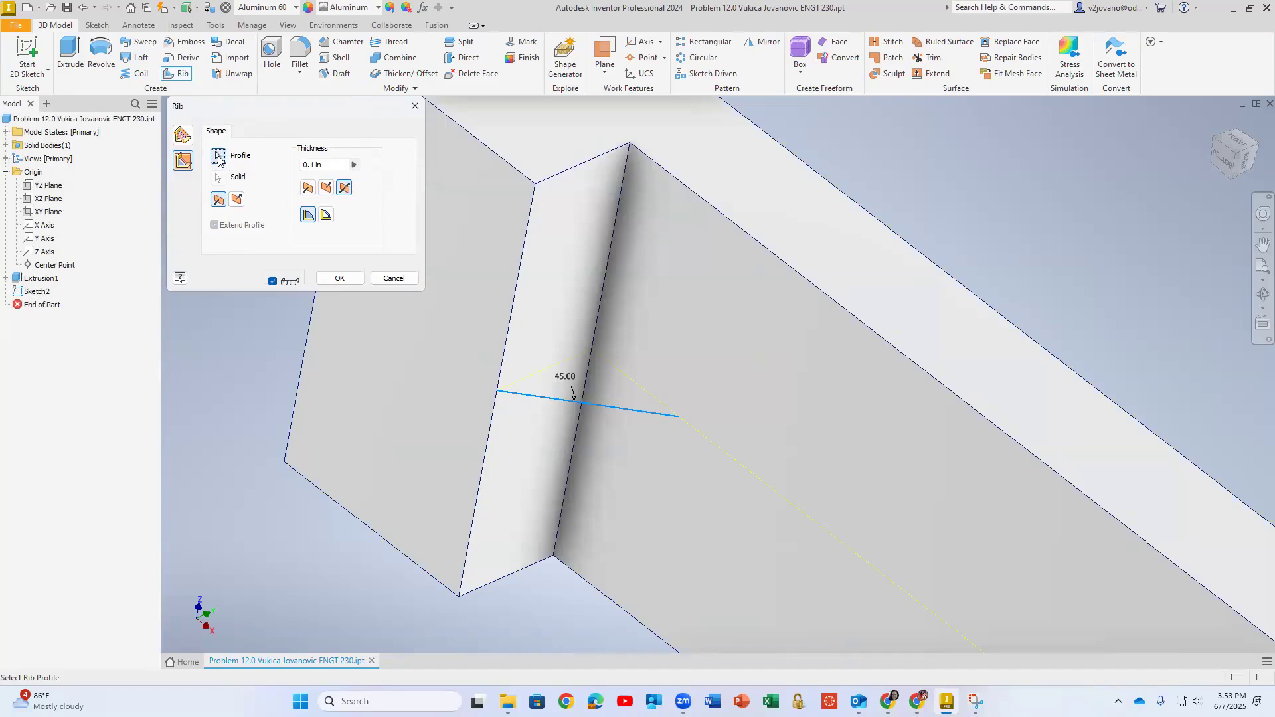
click(394, 279)
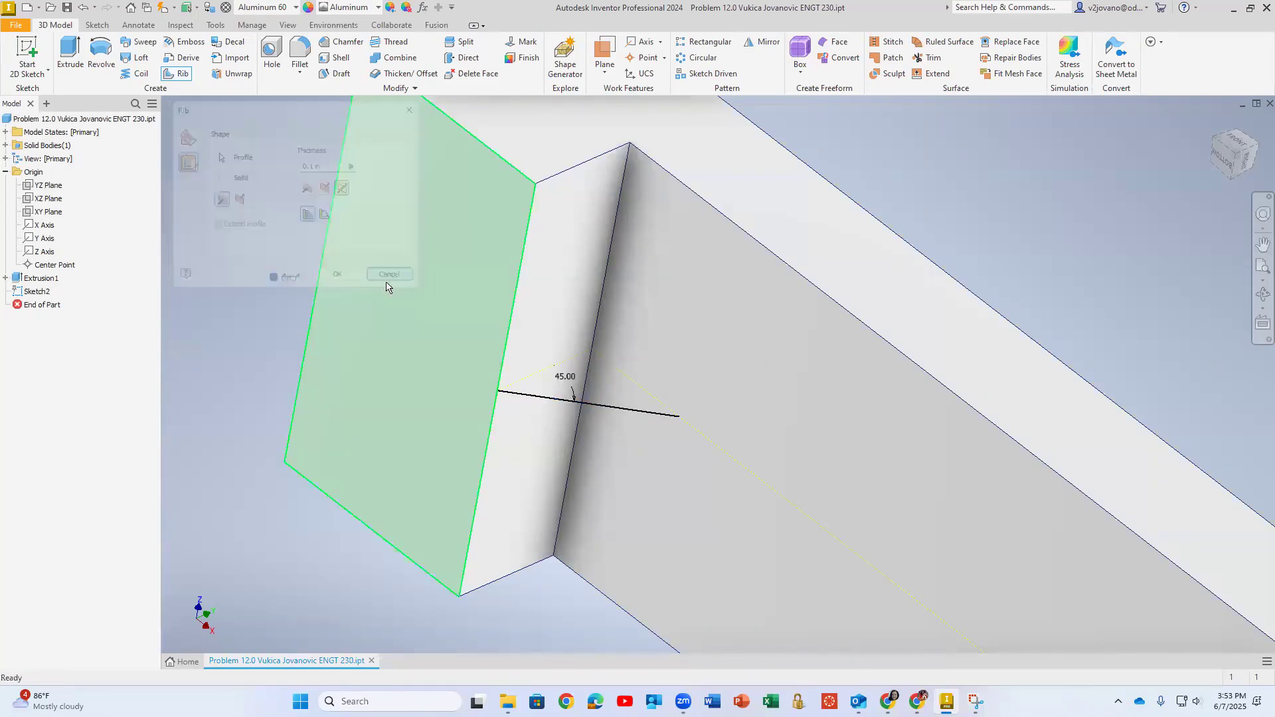
Reopen the rib sketch, close the diagonal into a triangle with lines along the two notch edges, and finish the sketch.
double_click(40, 291)
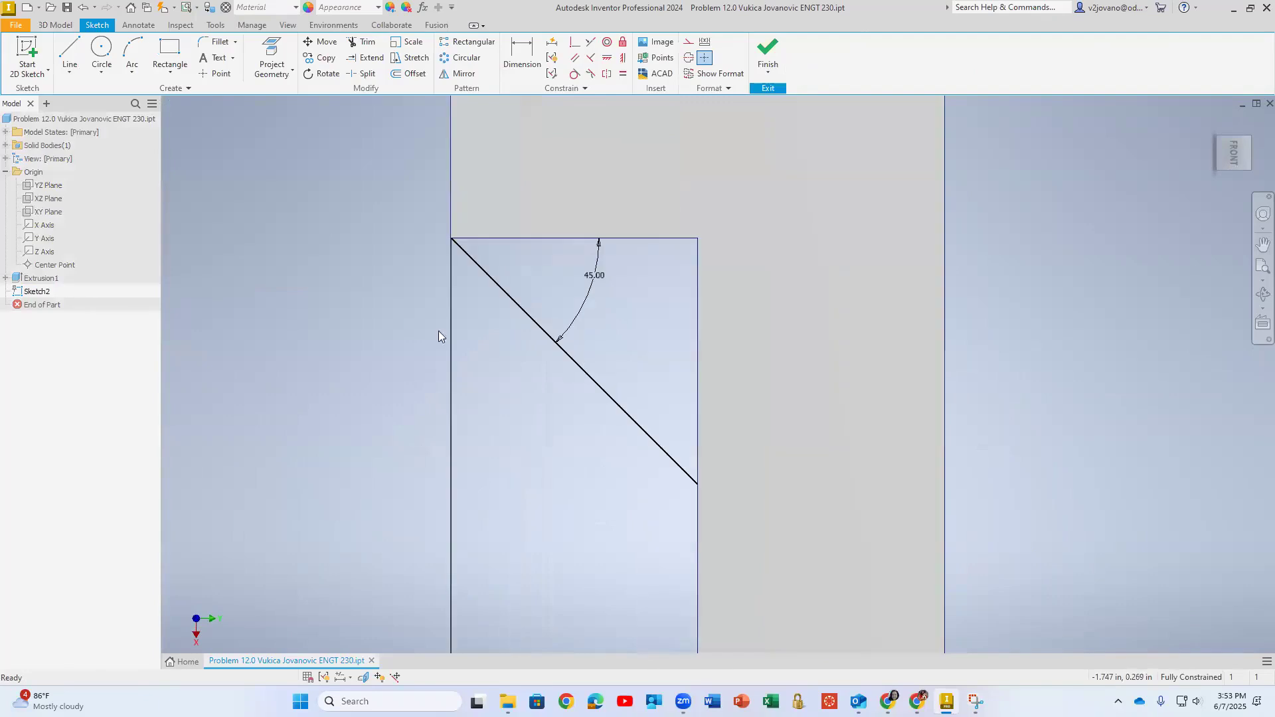
key(l)
click(452, 238)
click(698, 238)
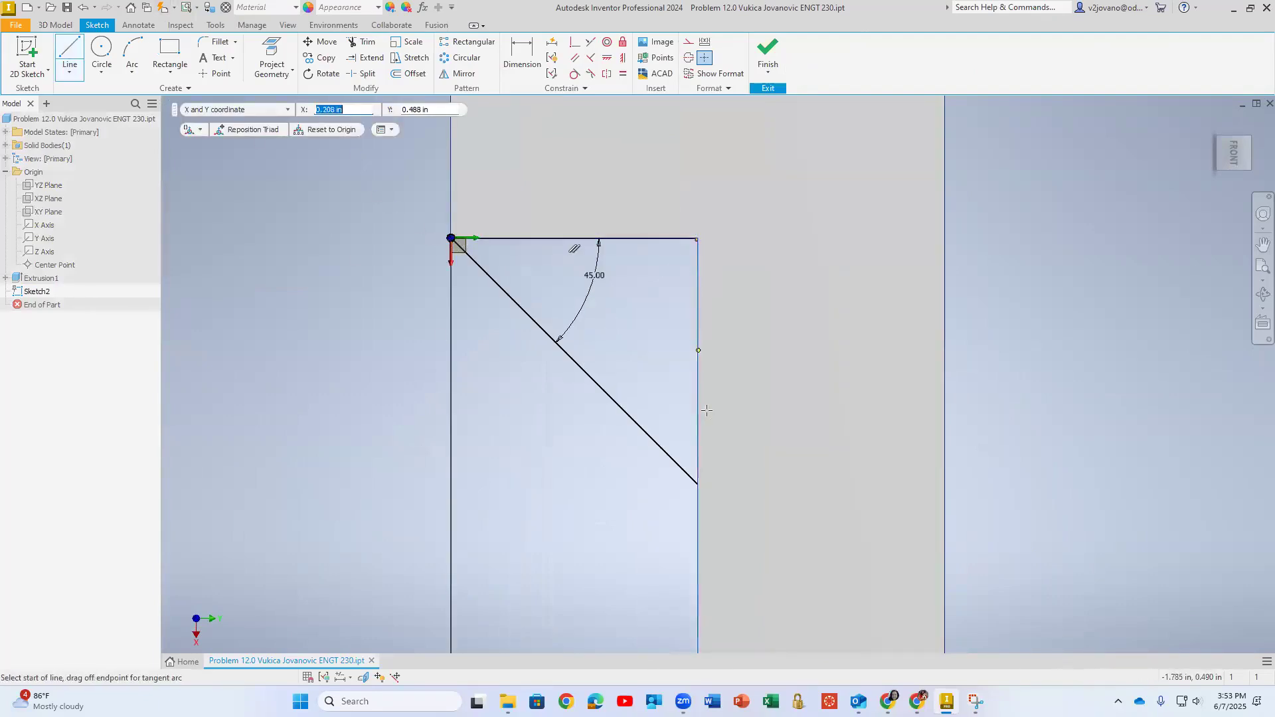
click(698, 485)
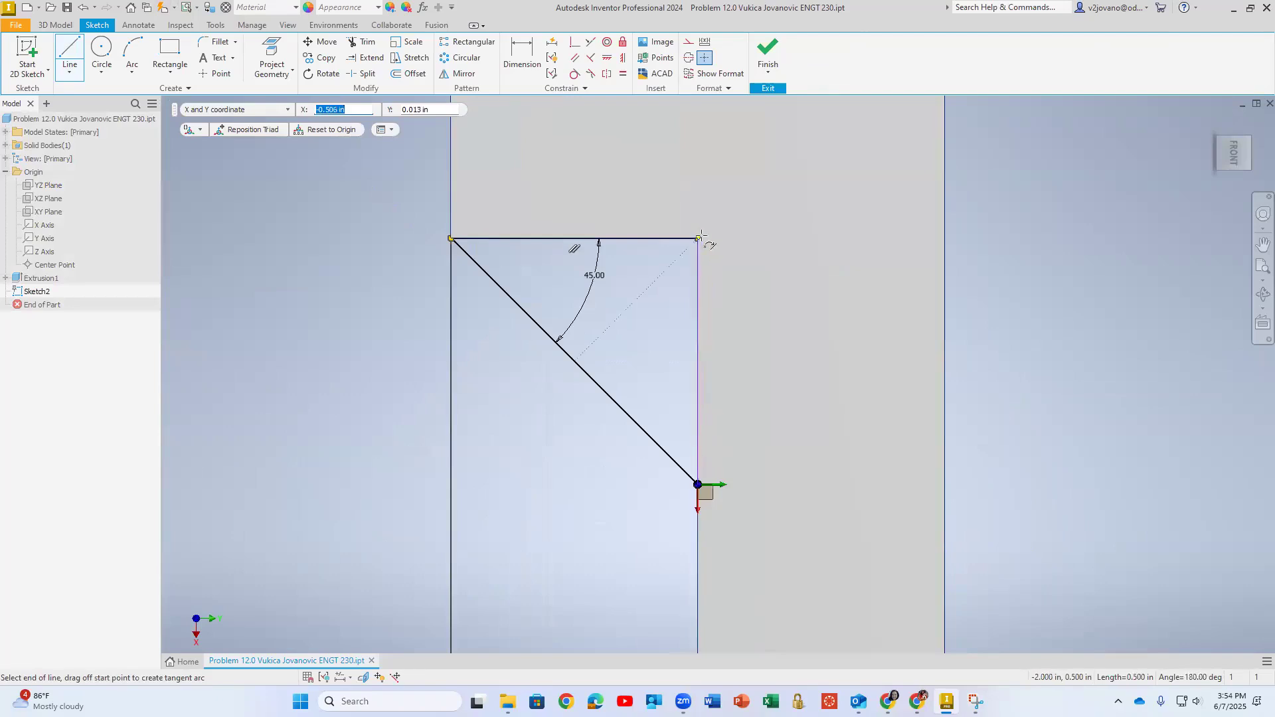
click(698, 238)
click(768, 53)
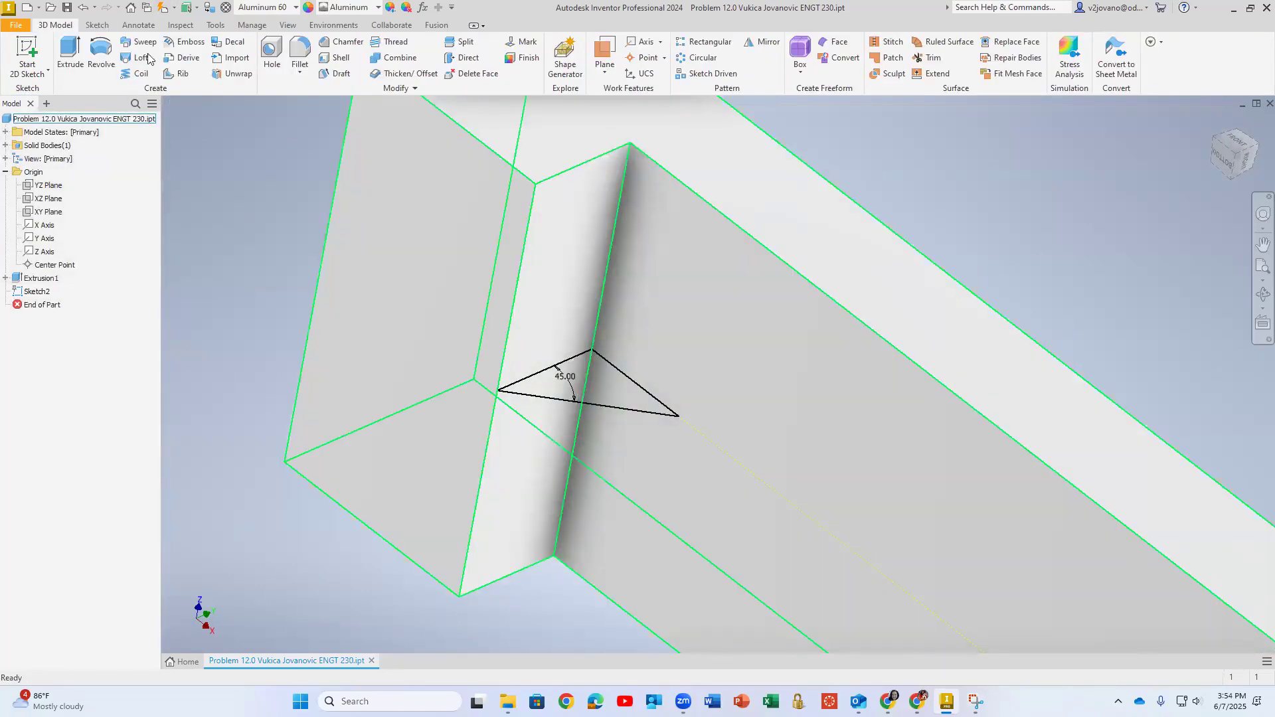
click(179, 74)
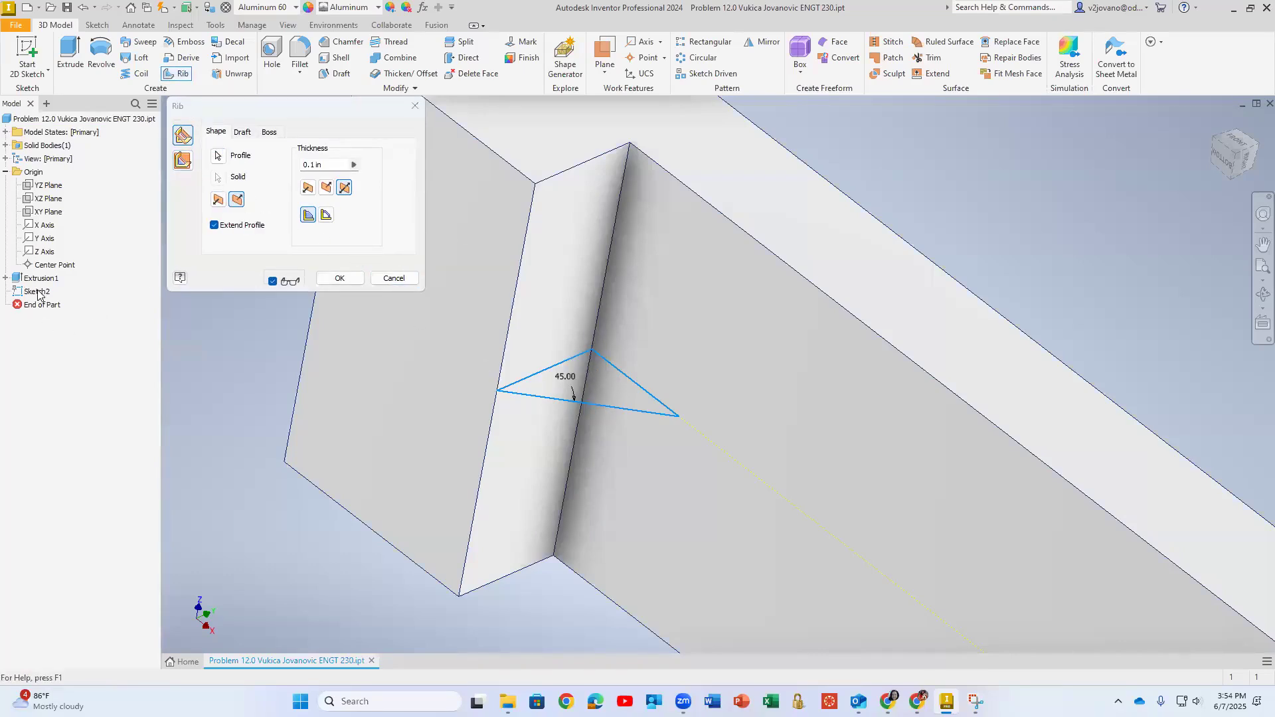
click(182, 163)
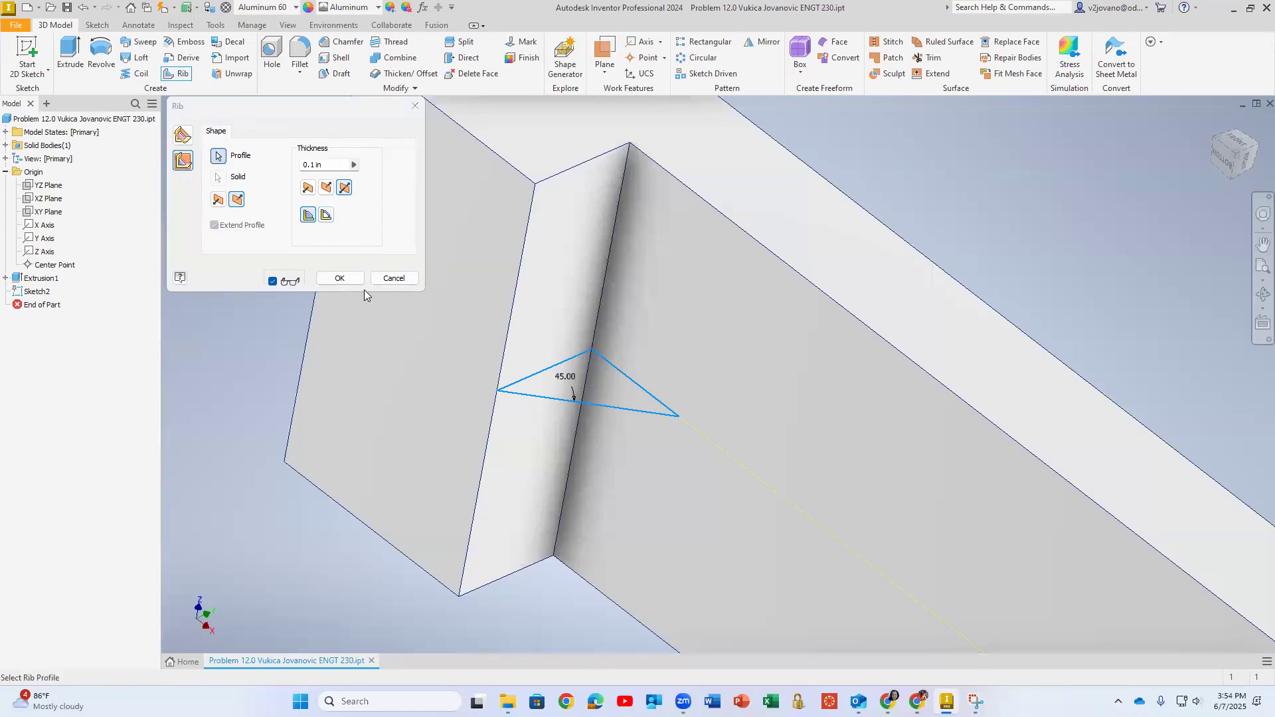
click(382, 279)
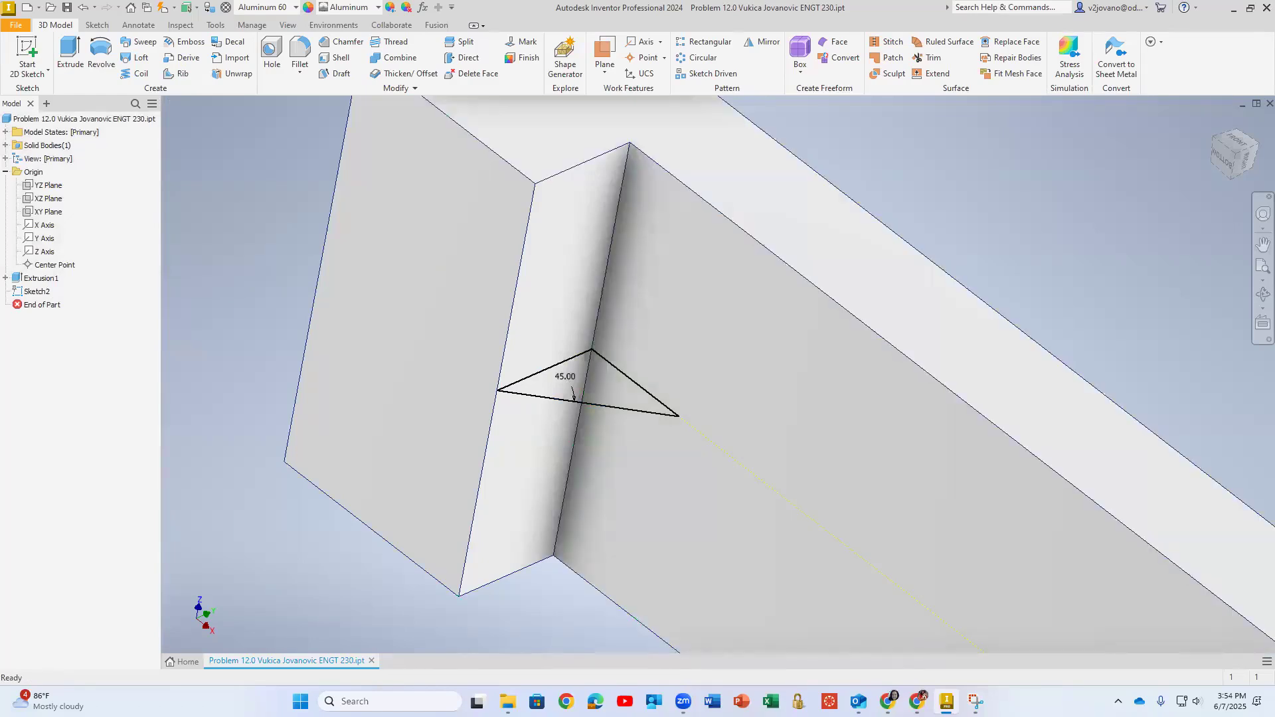
Extrude the triangular profile symmetrically about the sketch plane as a narrow rib joined to the block.
click(70, 53)
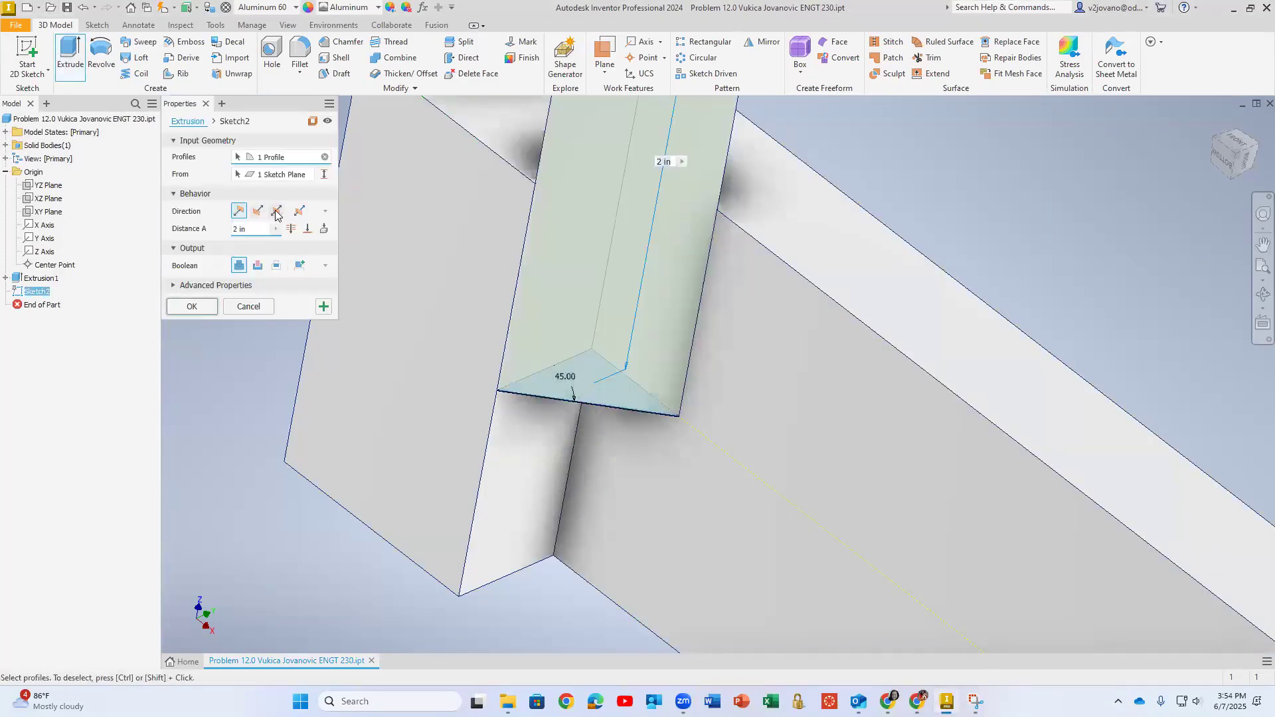
click(275, 212)
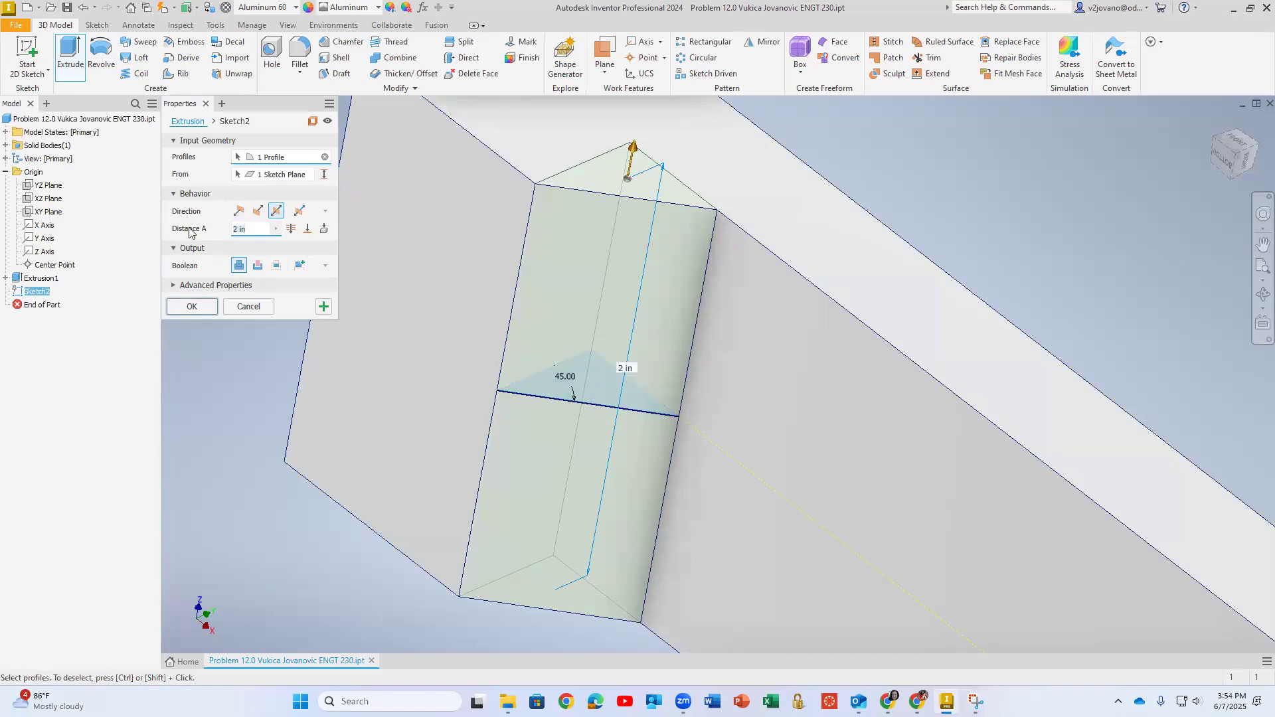
key(Return)
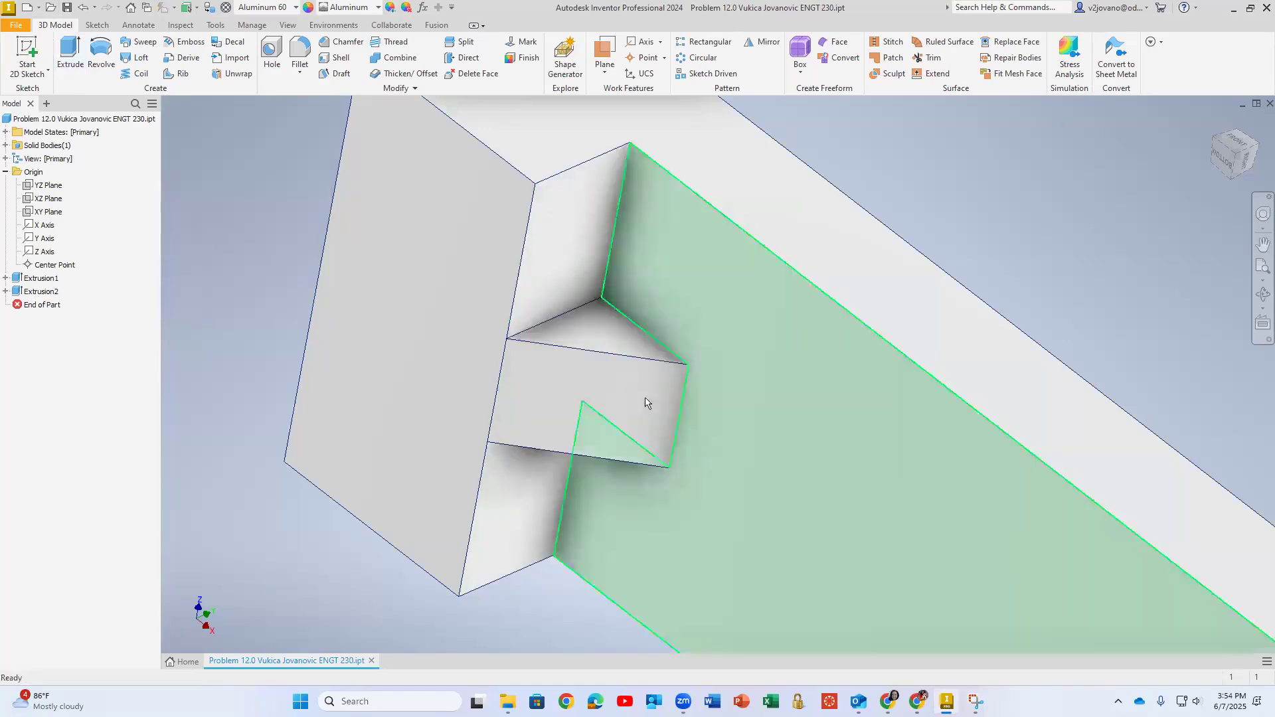
Show the YZ origin plane and mirror the extruded rib across it to the opposite notch corner.
scroll(647, 400, down, 5)
mouse_move(649, 399)
shift+middle_down()
mouse_move(711, 427)
mouse_move(786, 404)
mouse_move(714, 382)
mouse_move(709, 345)
mouse_move(728, 370)
mouse_move(304, 272)
shift+middle_up()
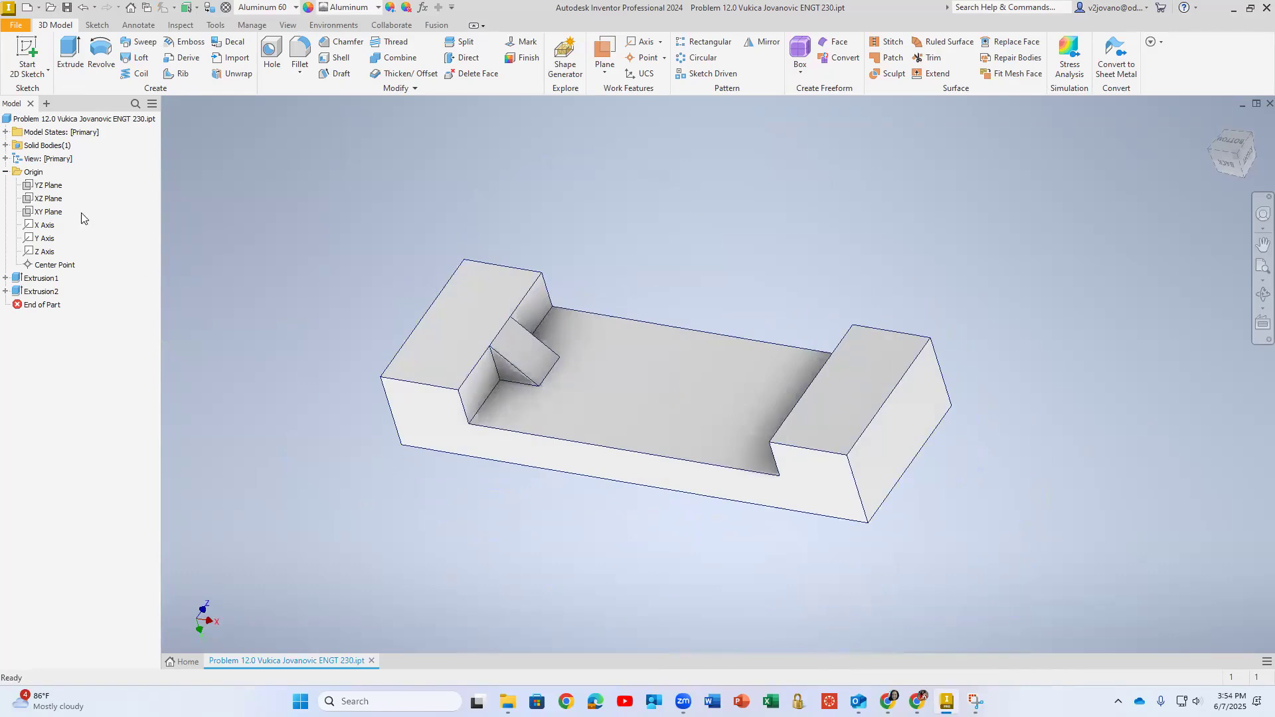
click(48, 186)
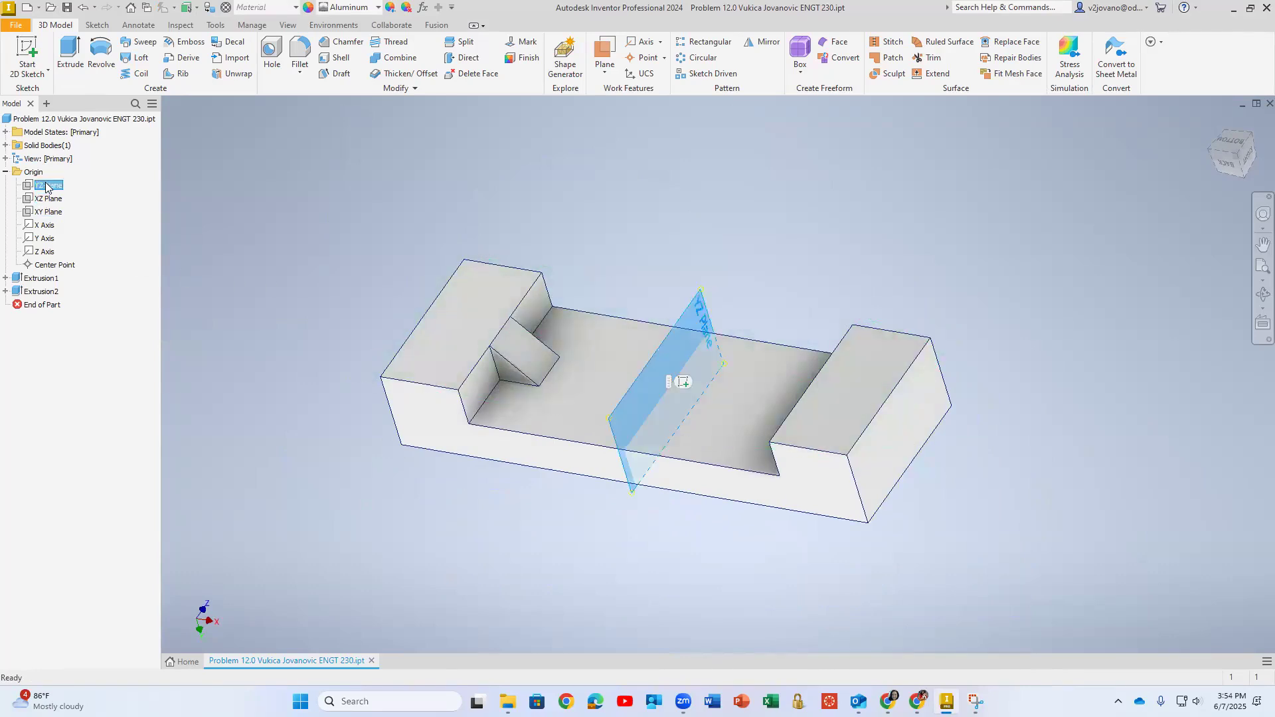
right_click(46, 183)
click(69, 263)
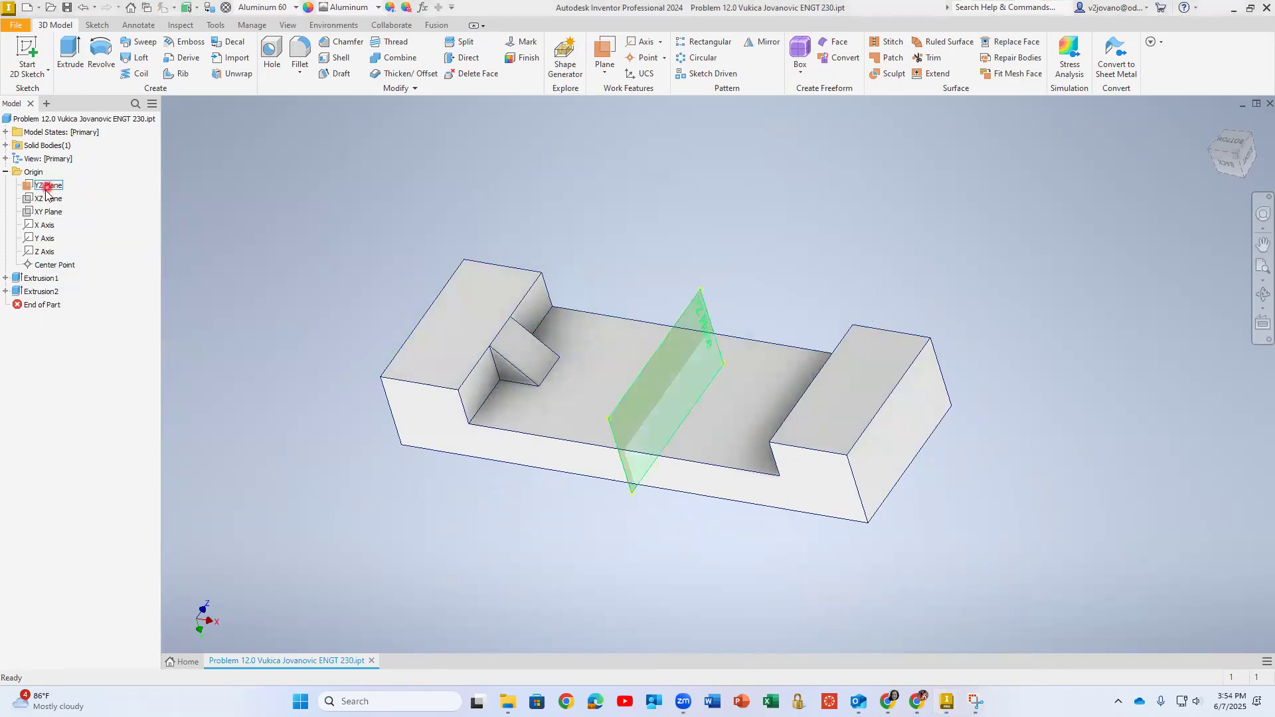
click(760, 44)
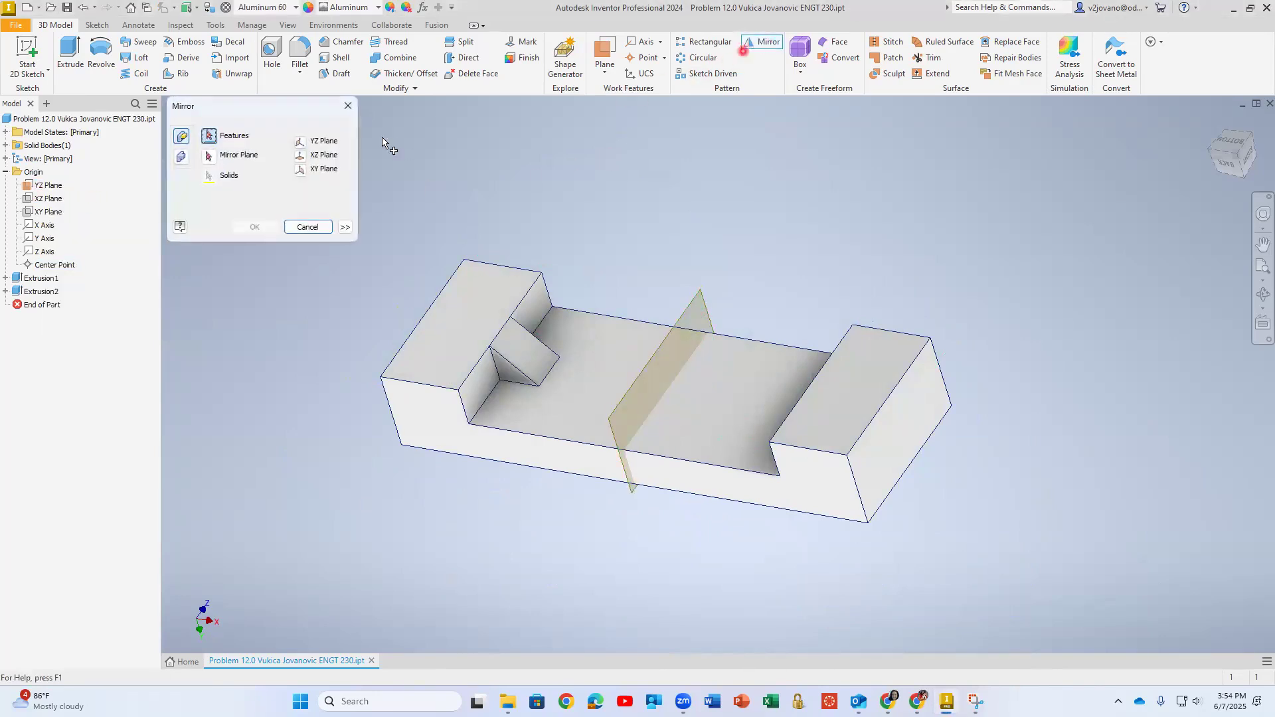
click(41, 291)
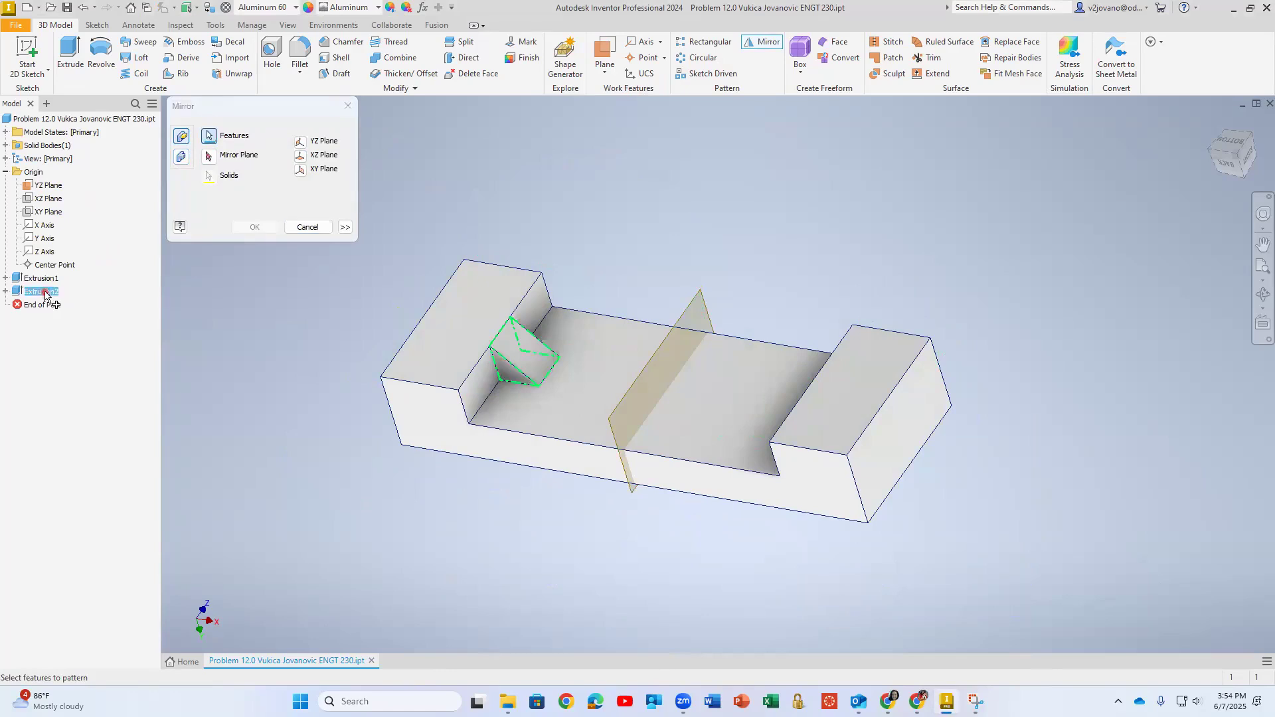
click(209, 156)
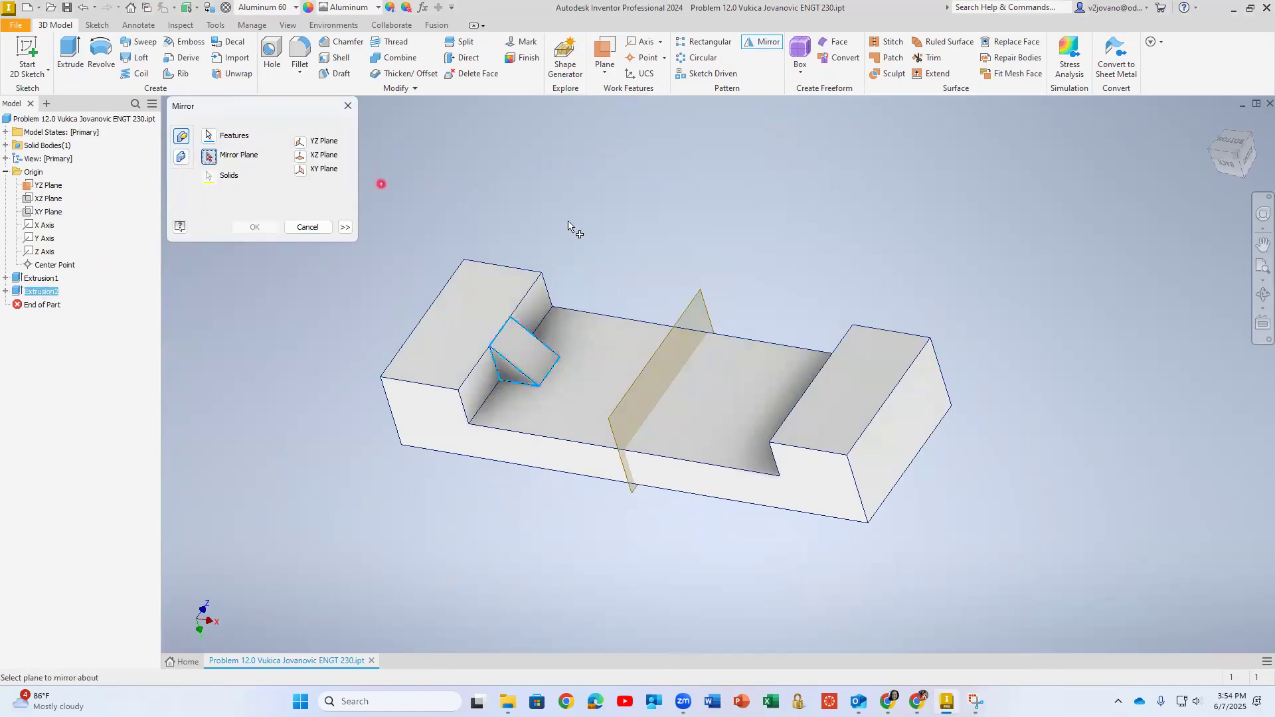
click(688, 306)
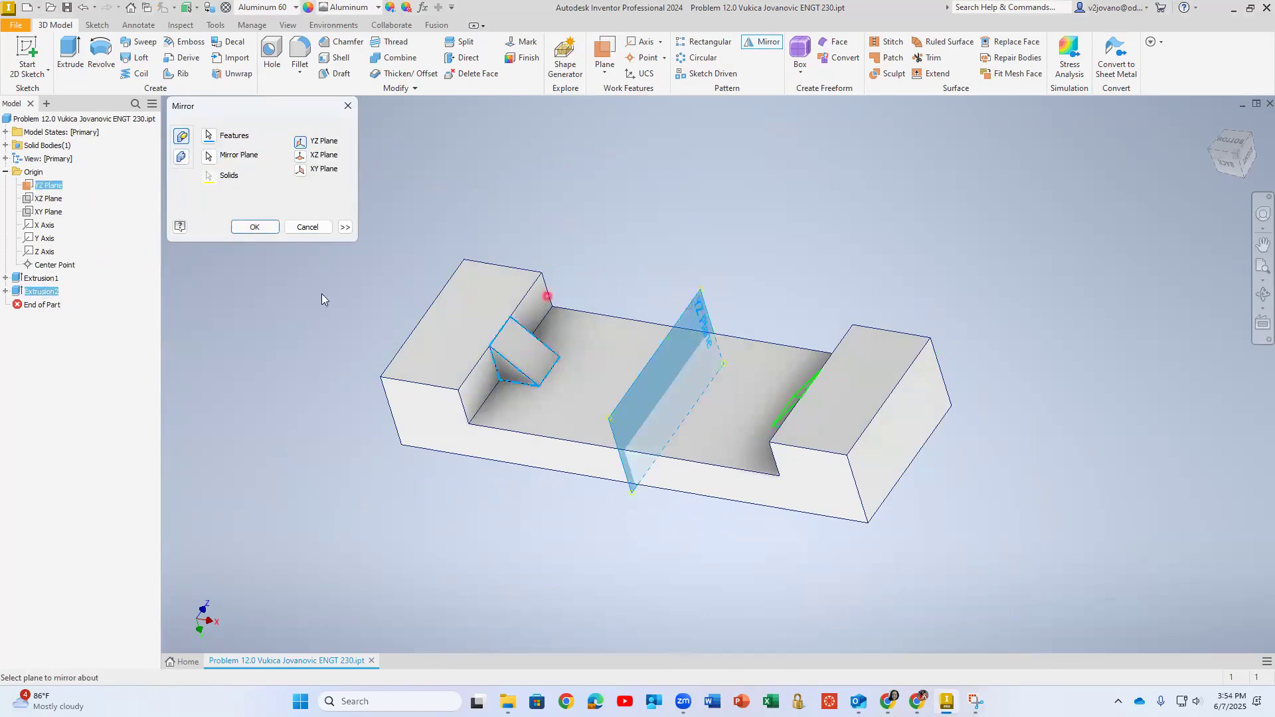
click(251, 228)
Return to the stress analysis environment and rerun the static simulation on the rib-reinforced block.
shift+middle_drag(555, 482, 531, 459)
click(1070, 60)
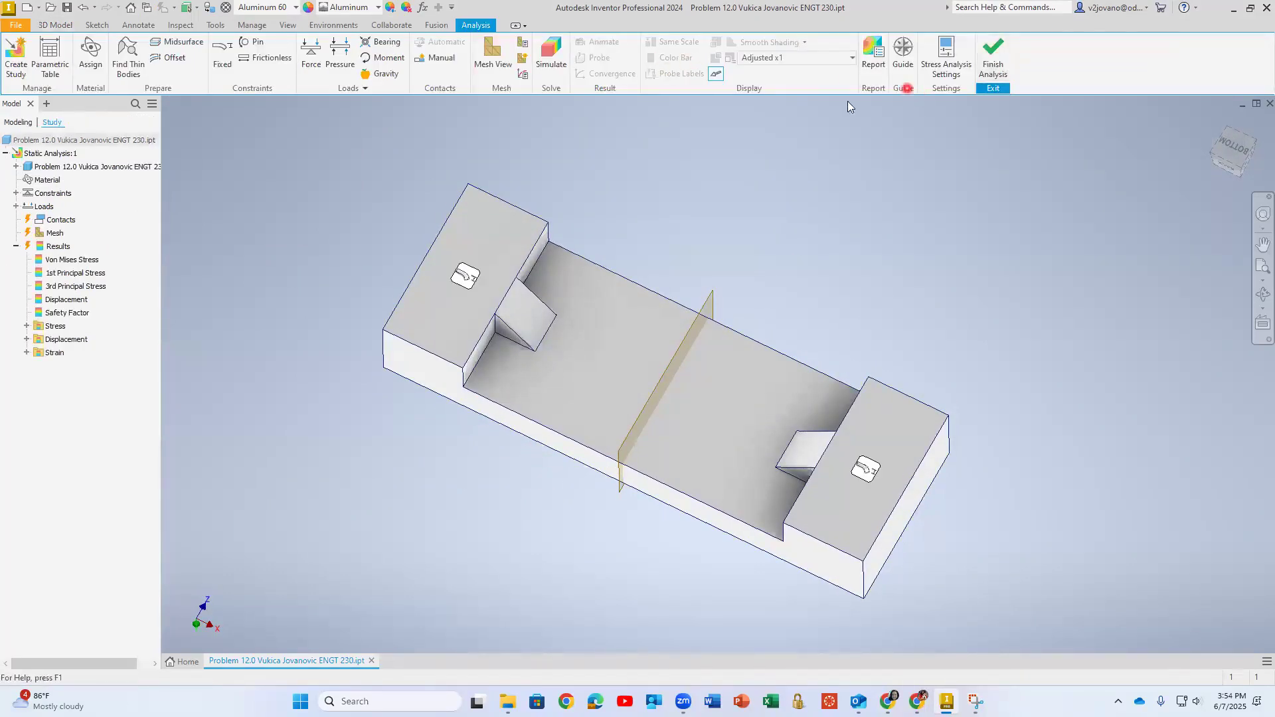
click(552, 51)
click(340, 232)
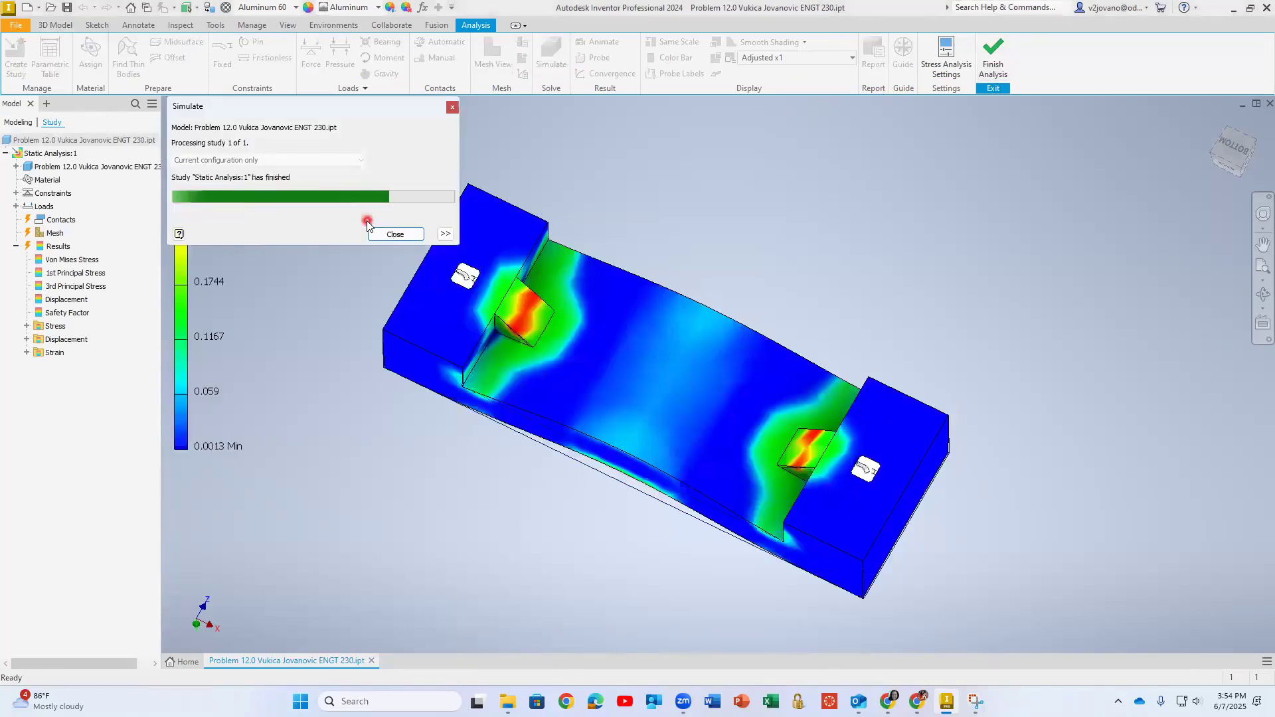
Inspect the Von Mises stress plot on both sides of the block and generate the complete stress analysis report.
shift+middle_drag(442, 398, 475, 437)
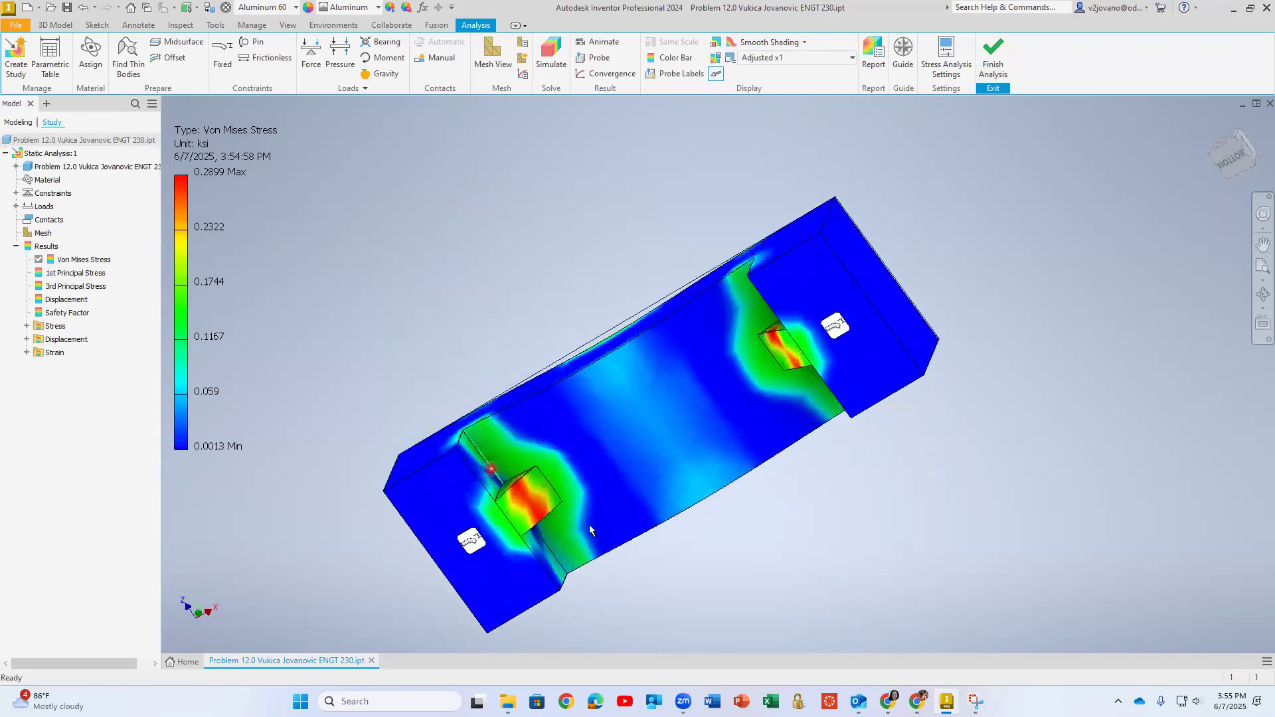
shift+middle_drag(683, 506, 538, 305)
scroll(538, 305, up, 4)
scroll(538, 309, down, 2)
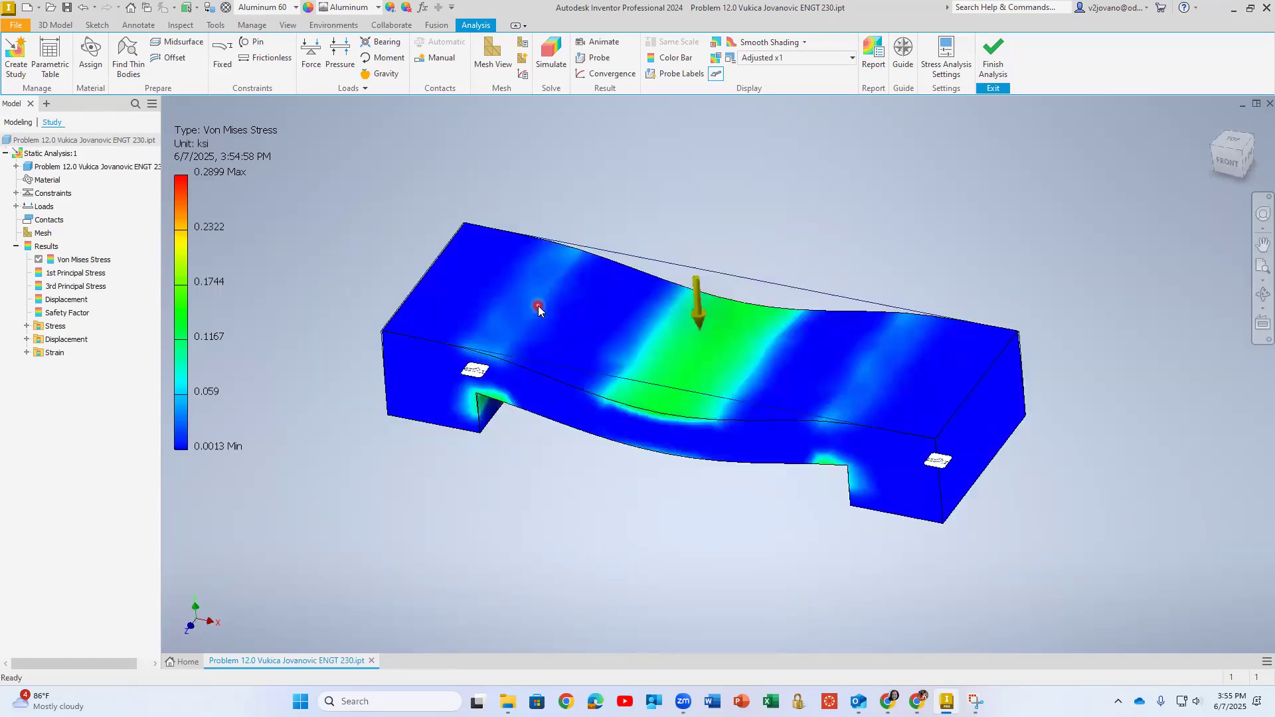
click(874, 53)
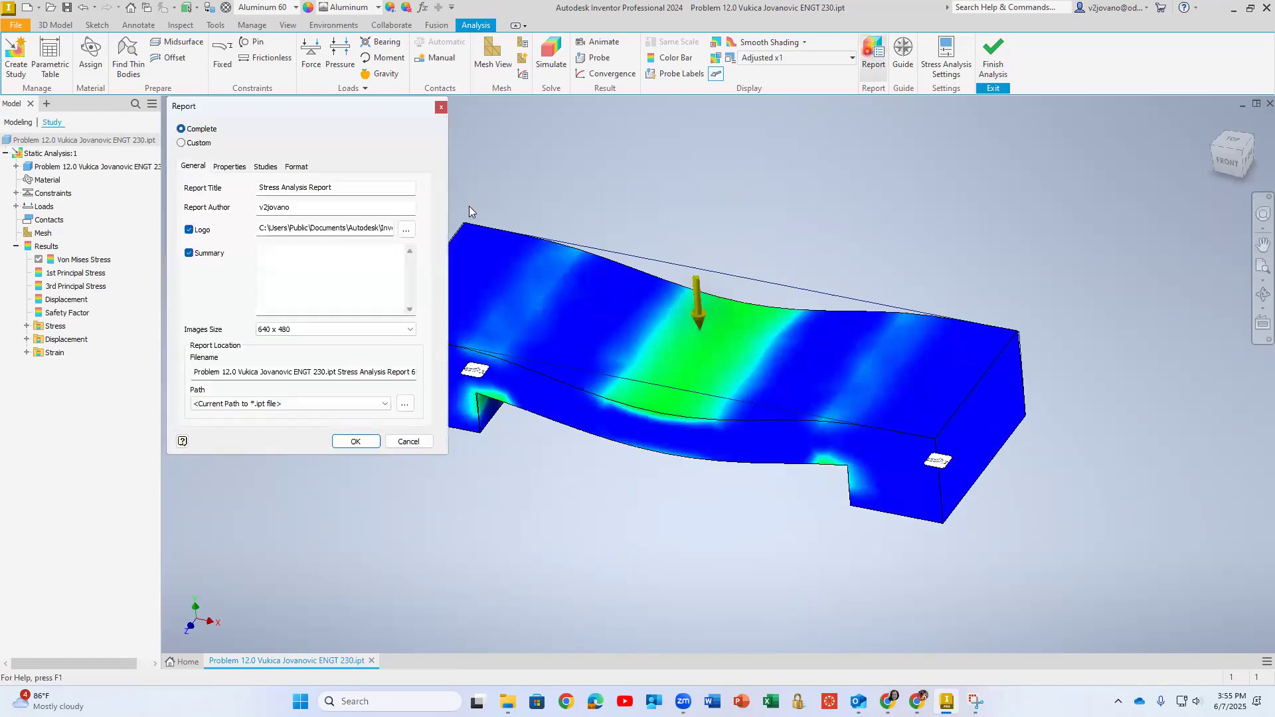
click(356, 443)
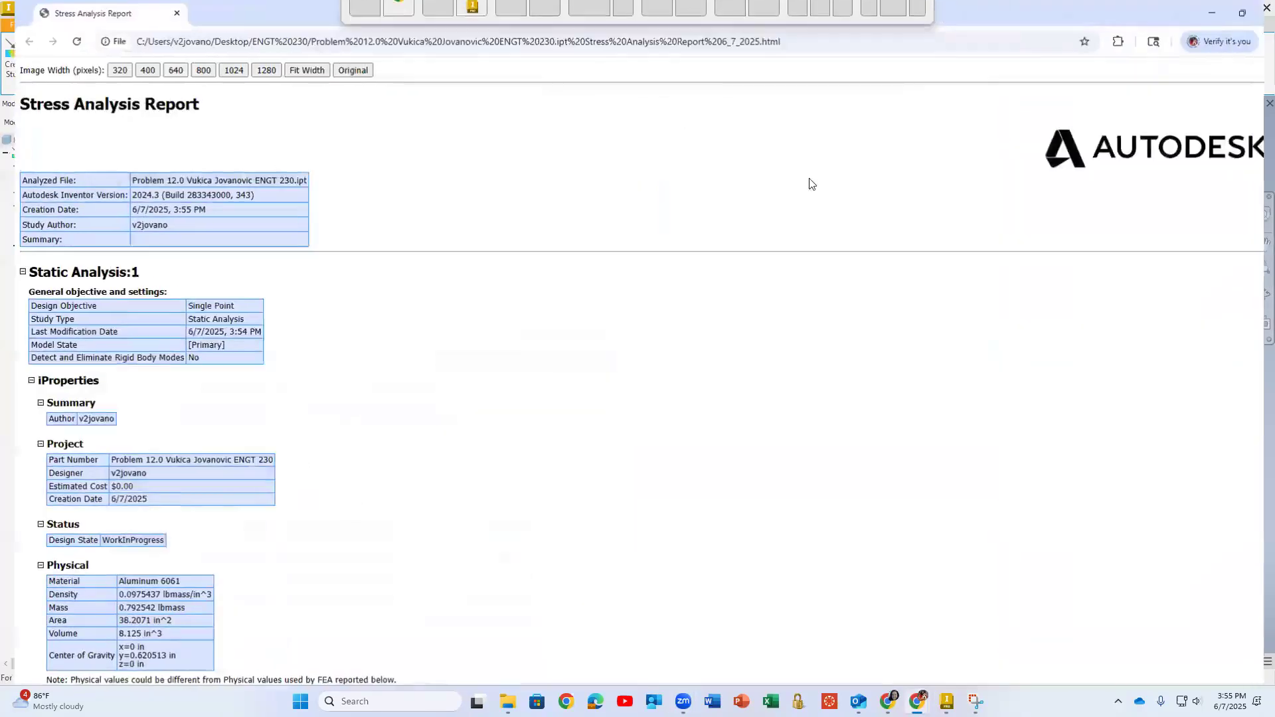
Review the report's physical properties, material, operating conditions, result summary and the stress, displacement and strain figures.
scroll(348, 226, down, 5)
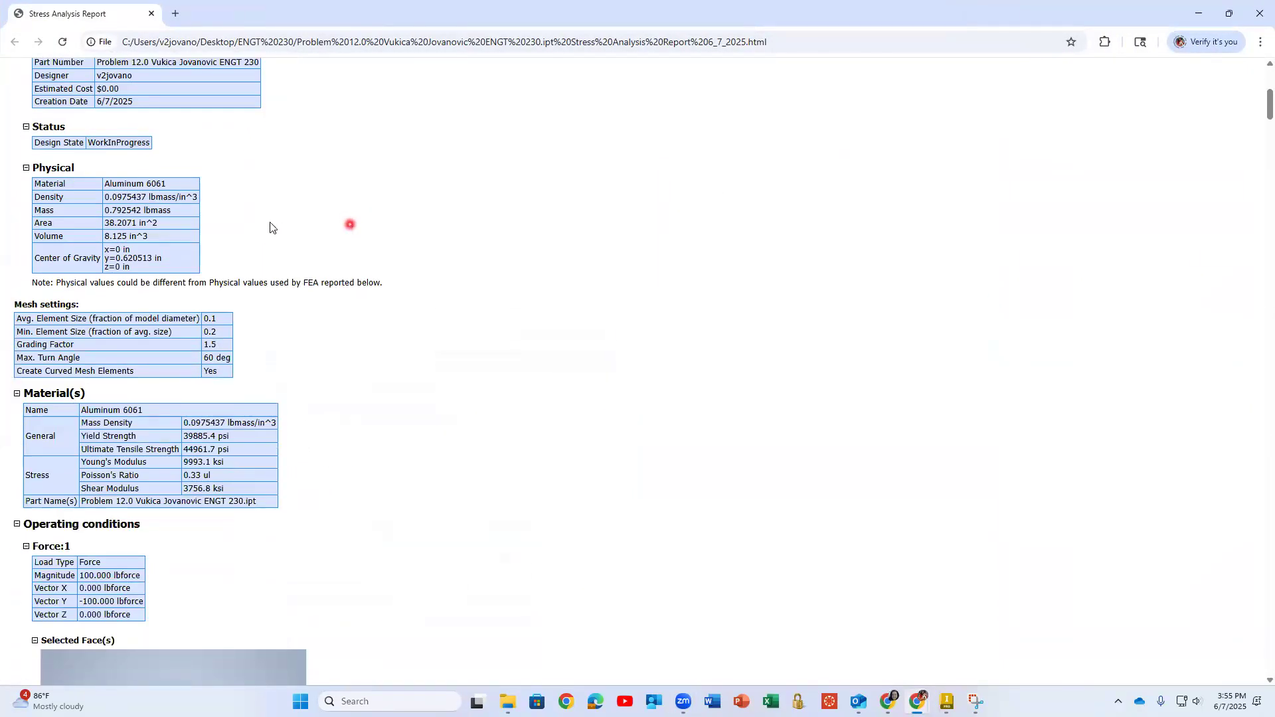
scroll(204, 259, down, 6)
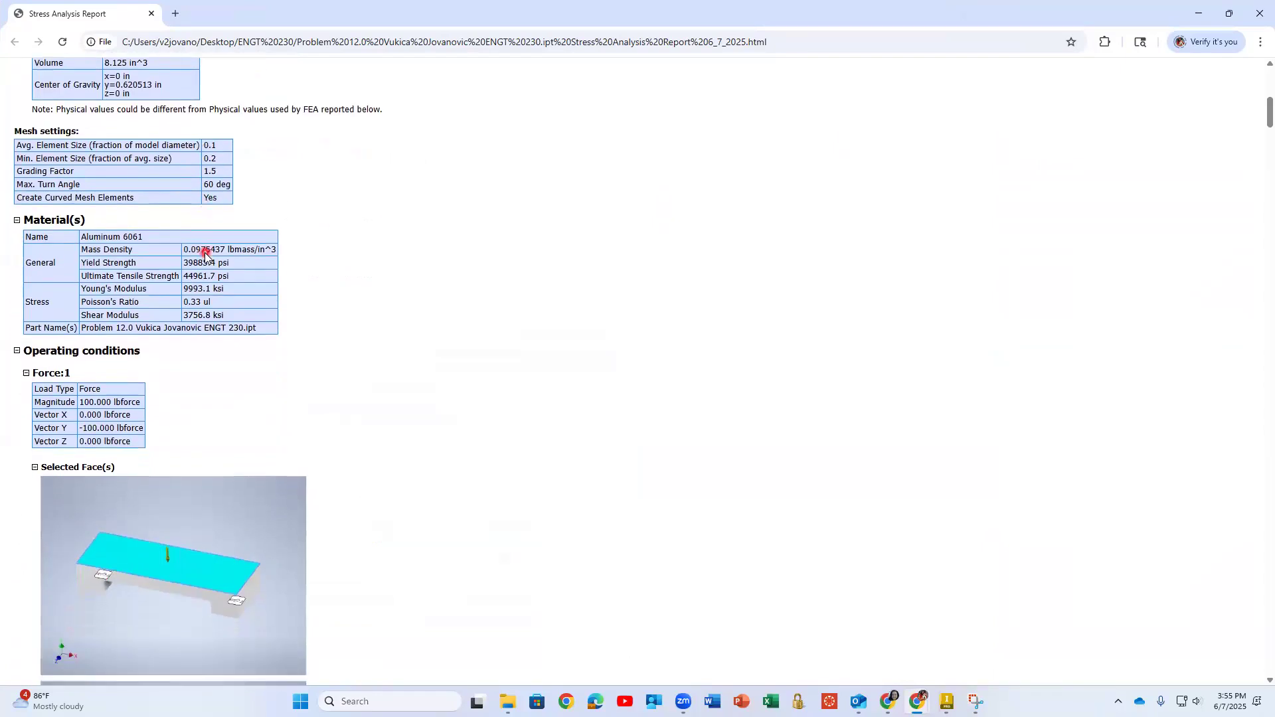
scroll(210, 275, down, 1)
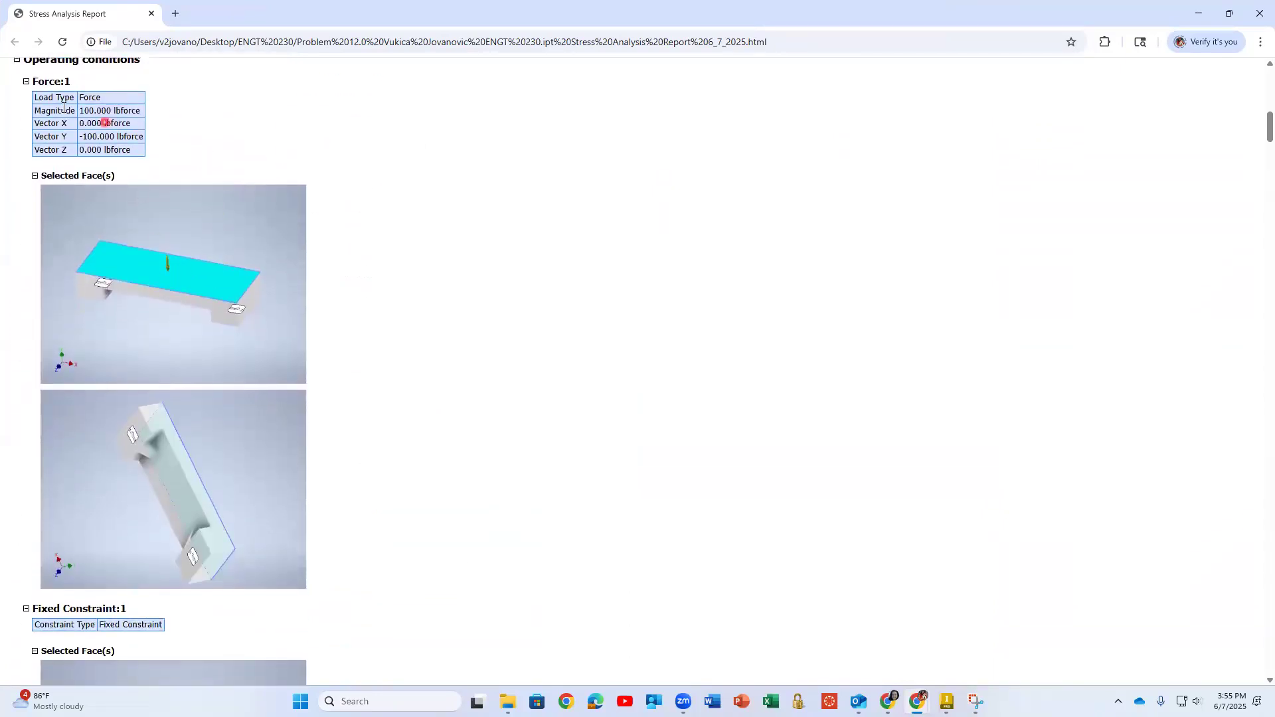
scroll(174, 171, down, 4)
scroll(174, 170, down, 20)
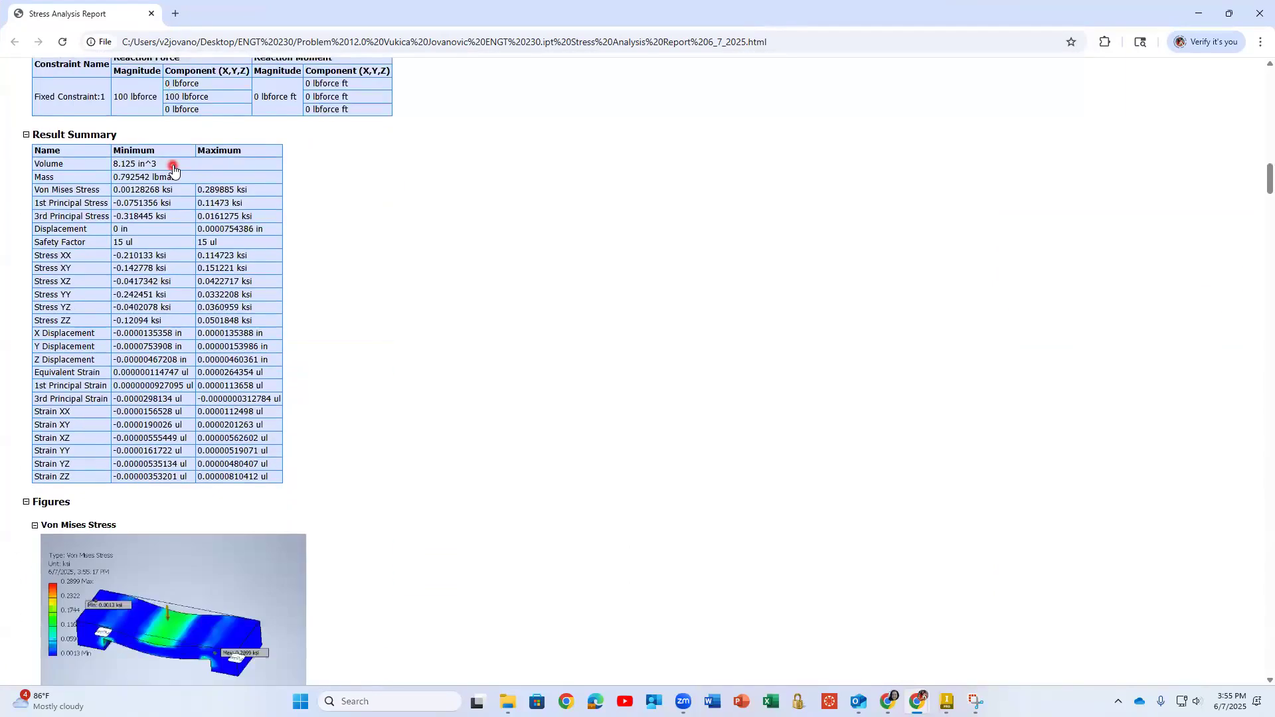
scroll(174, 170, down, 20)
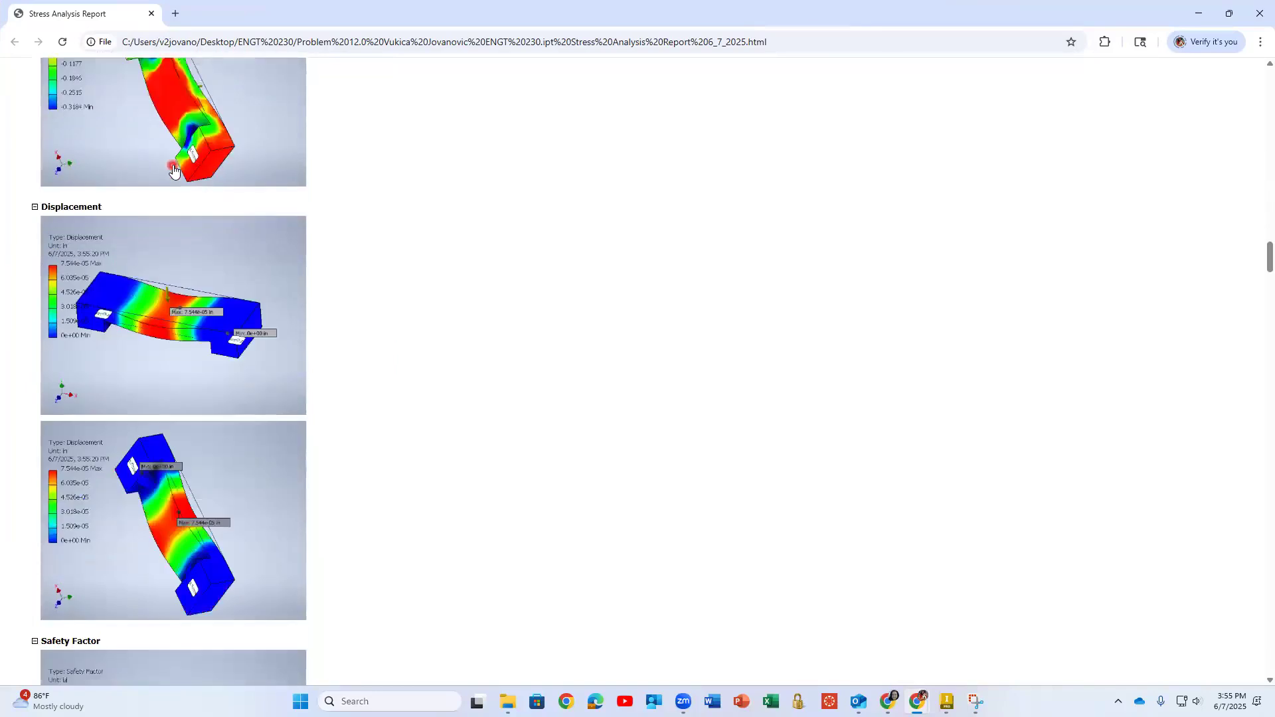
scroll(174, 170, down, 20)
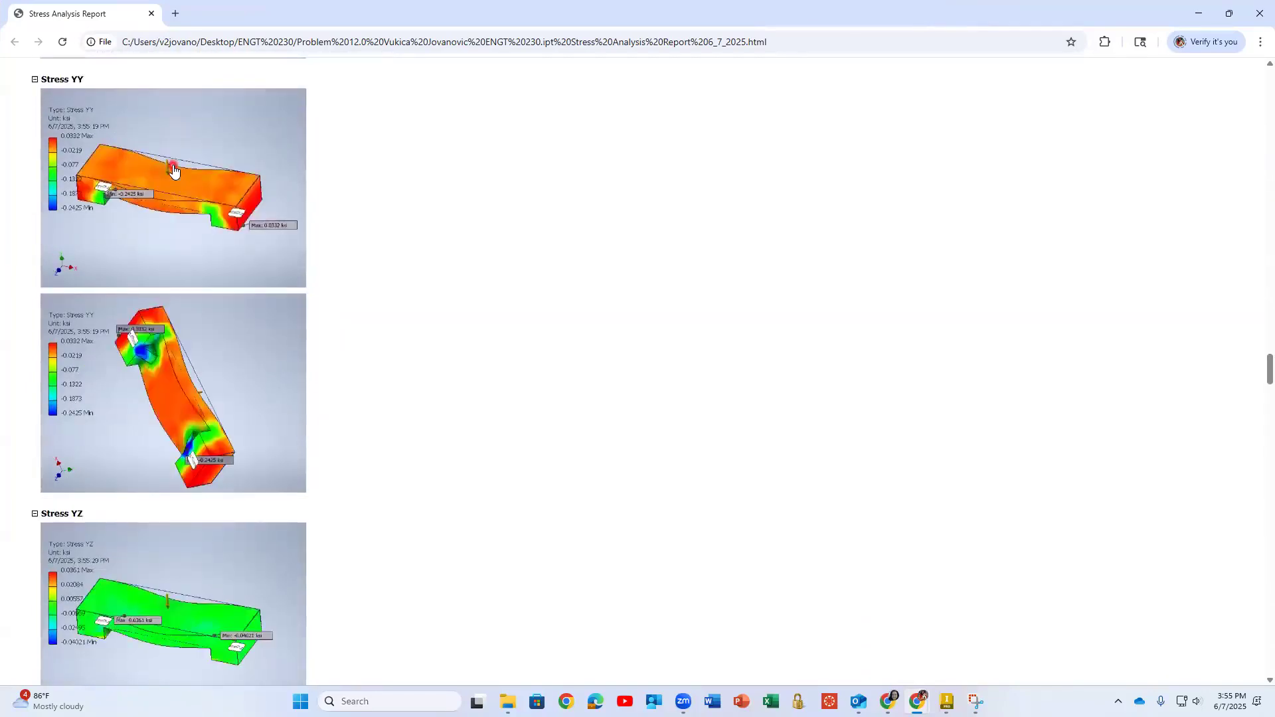
scroll(174, 170, down, 20)
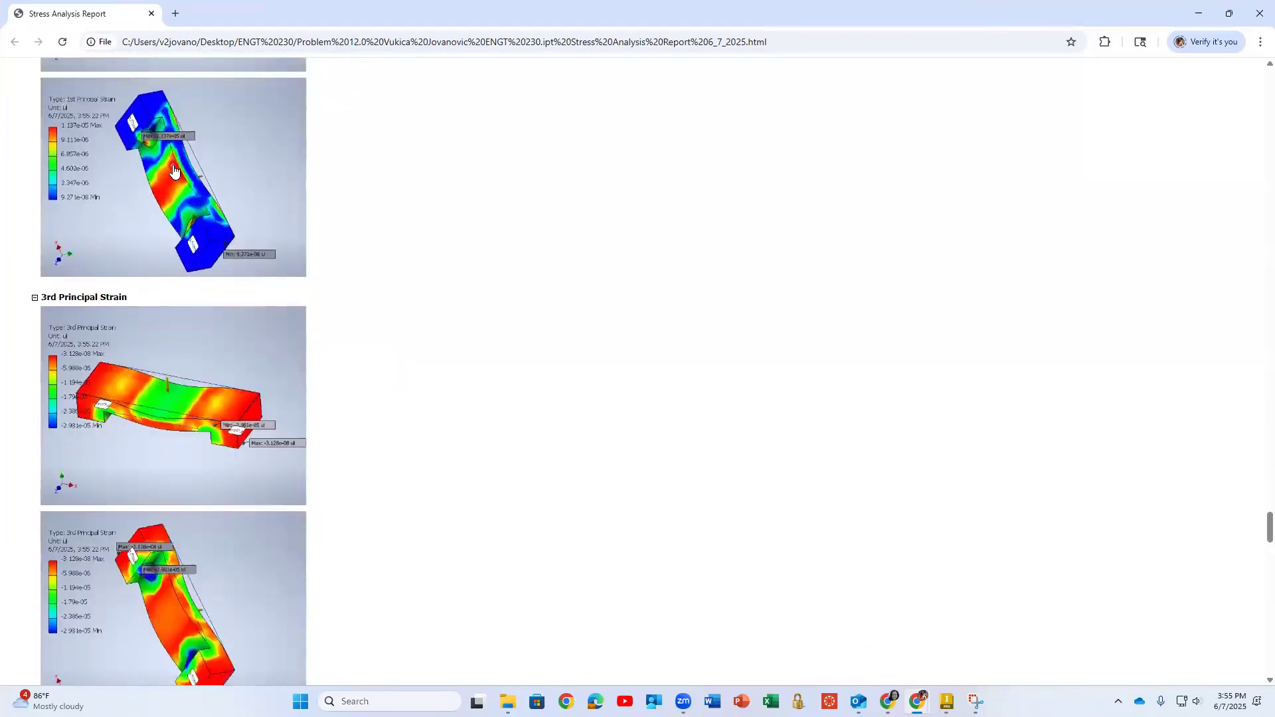
scroll(174, 170, down, 10)
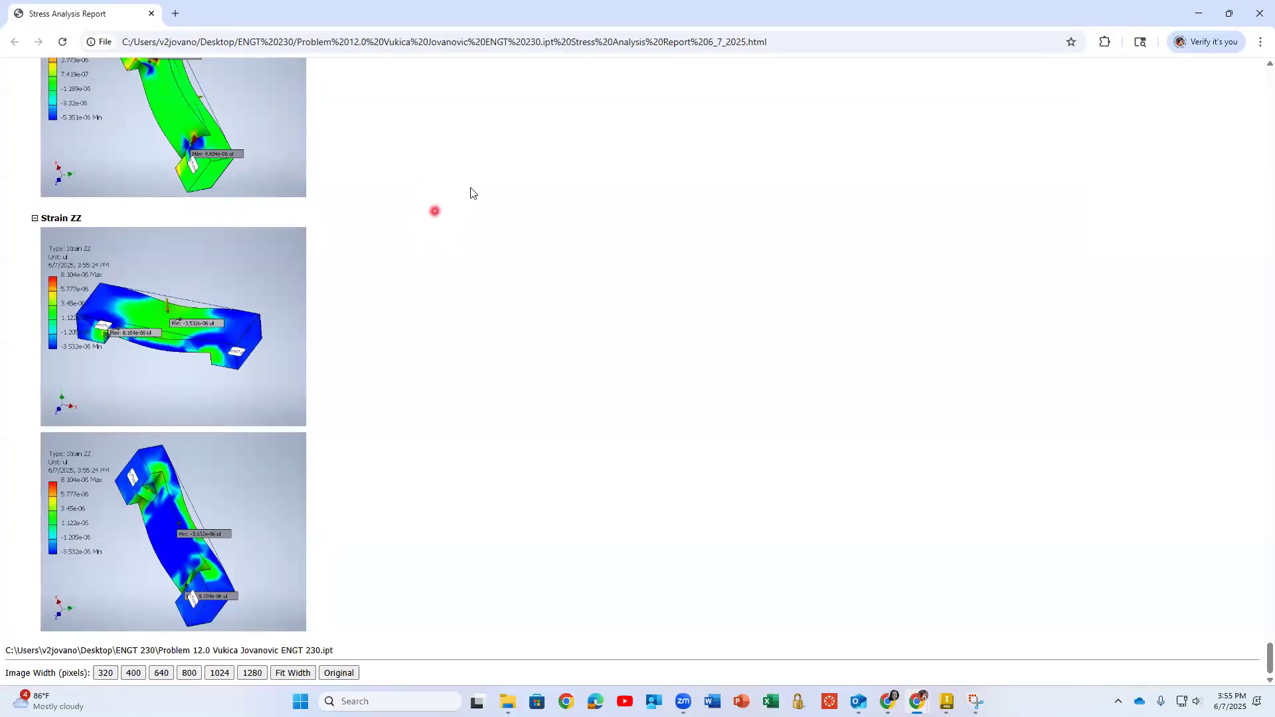
Print the stress analysis report to PDF with all pages in portrait layout, checking the preview before saving.
right_click(481, 158)
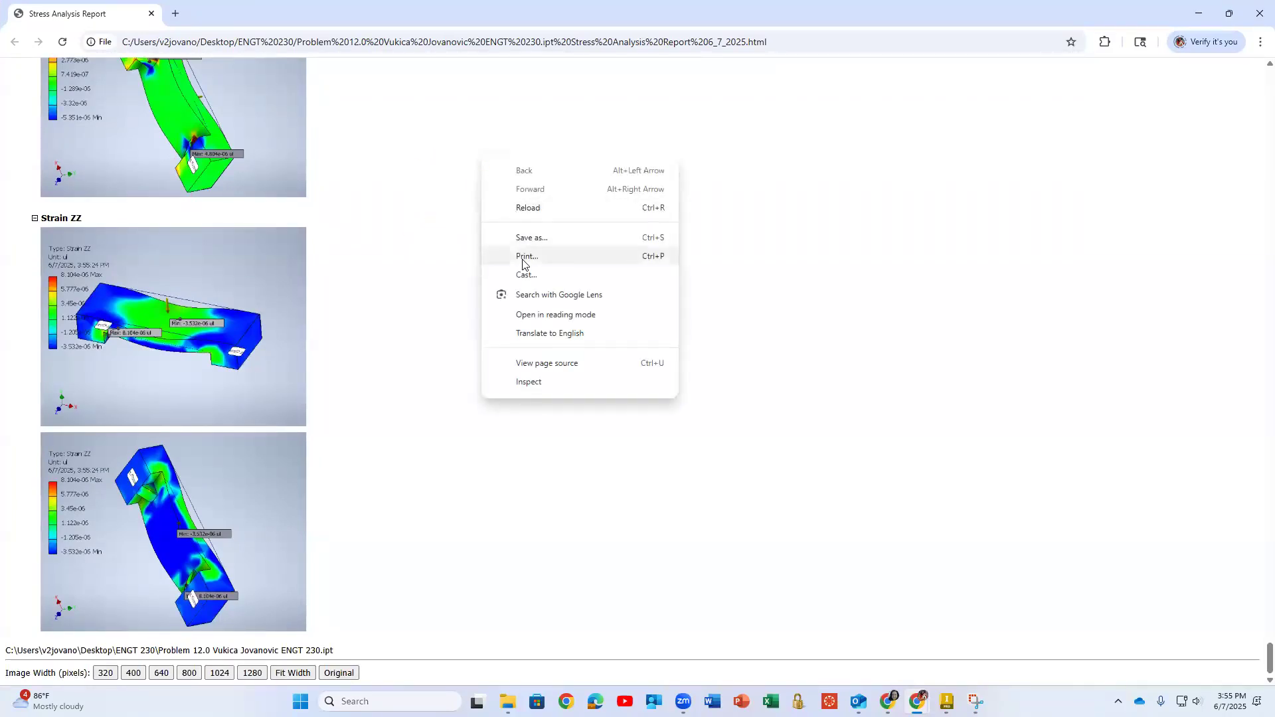
click(524, 260)
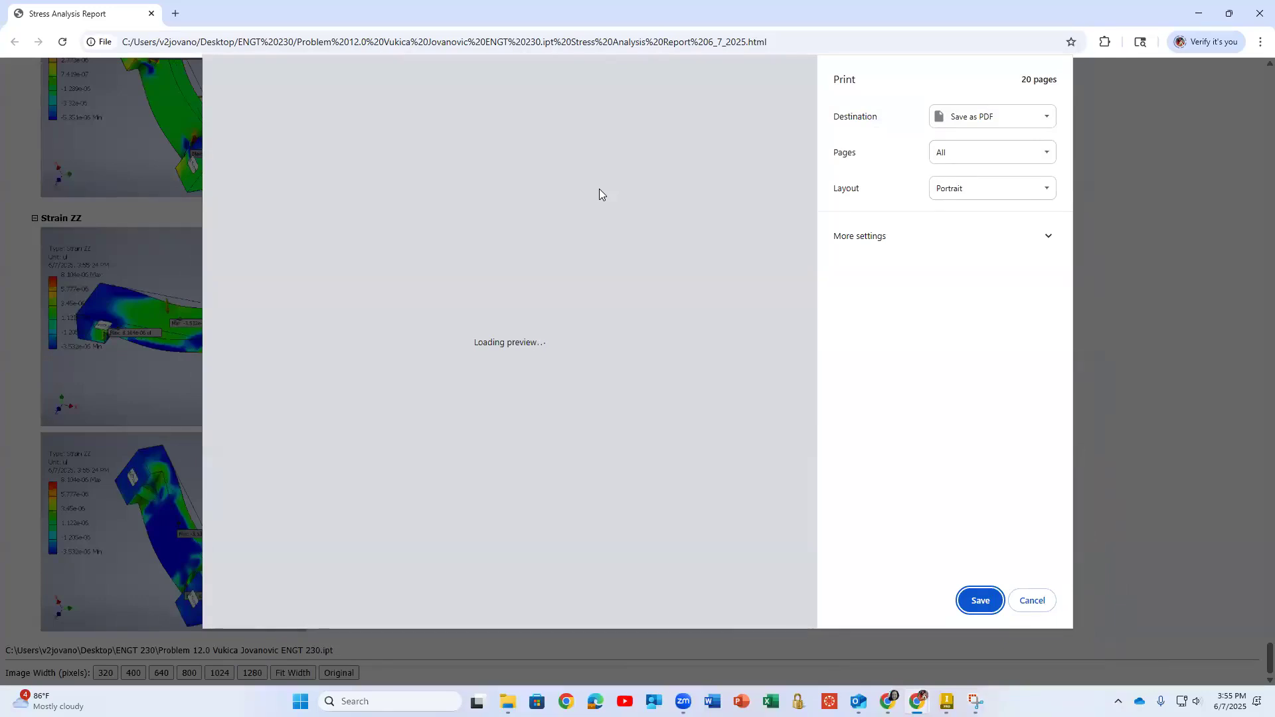
scroll(575, 240, down, 15)
scroll(571, 245, down, 10)
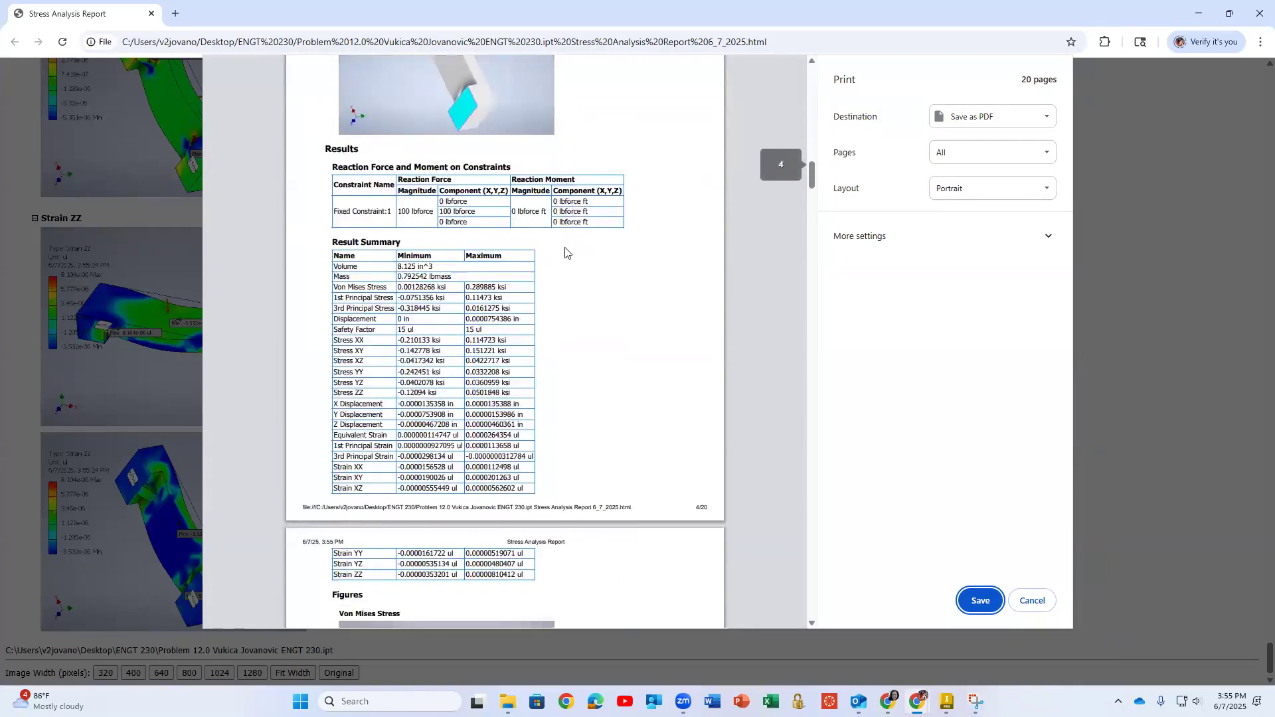
drag(815, 207, 814, 607)
click(980, 601)
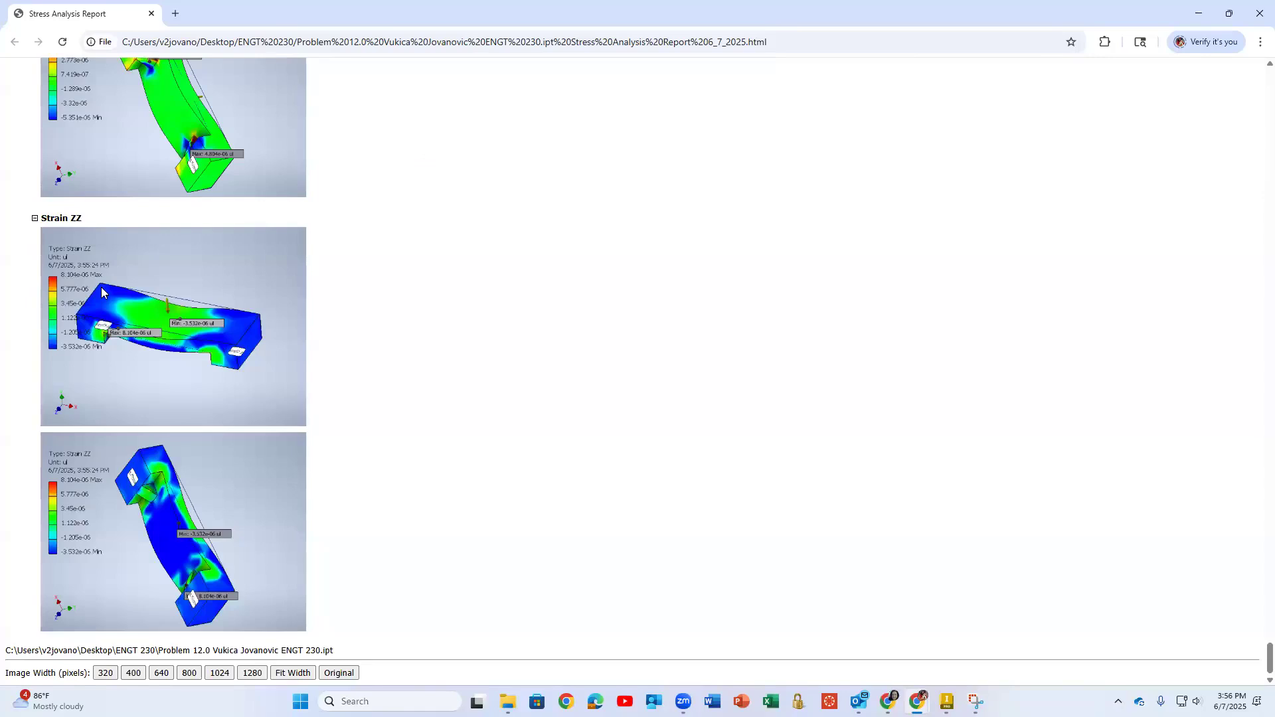
Enlarge the report to 250% and capture a rectangular snip of the first Strain ZZ figure with Snipping Tool.
ctrl+scroll(101, 287, up, 6)
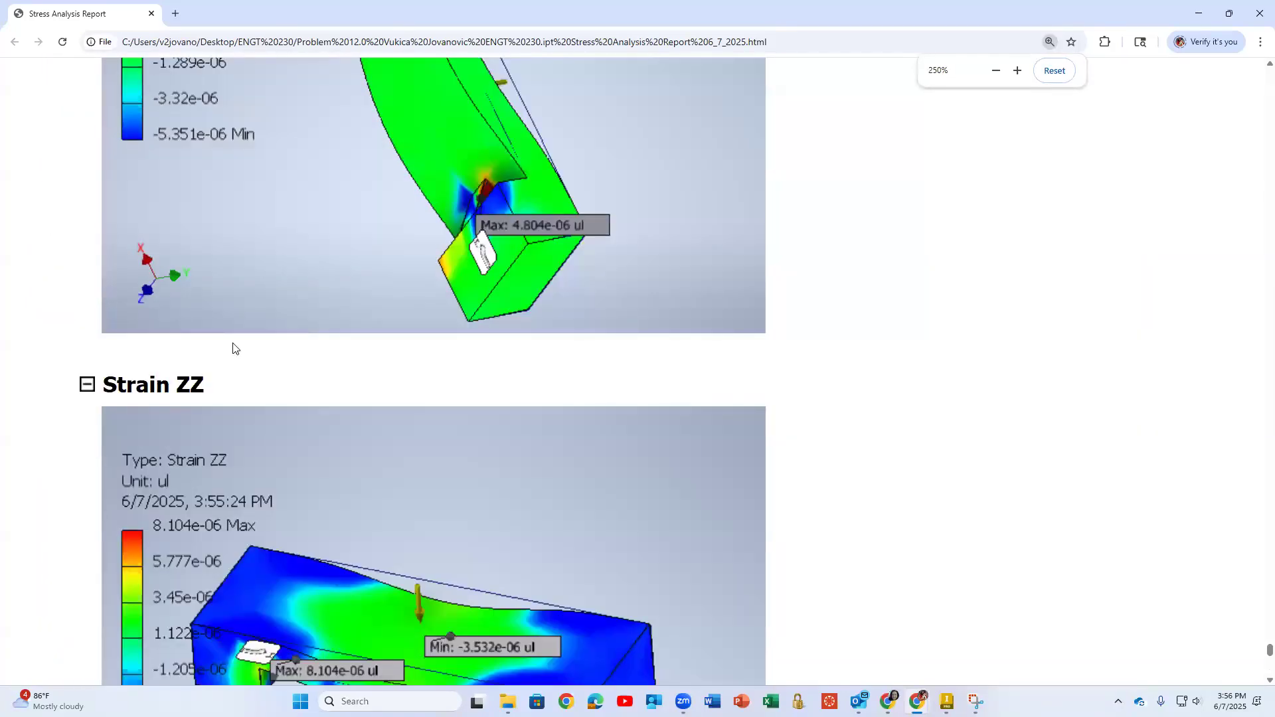
scroll(233, 346, down, 5)
scroll(239, 345, up, 1)
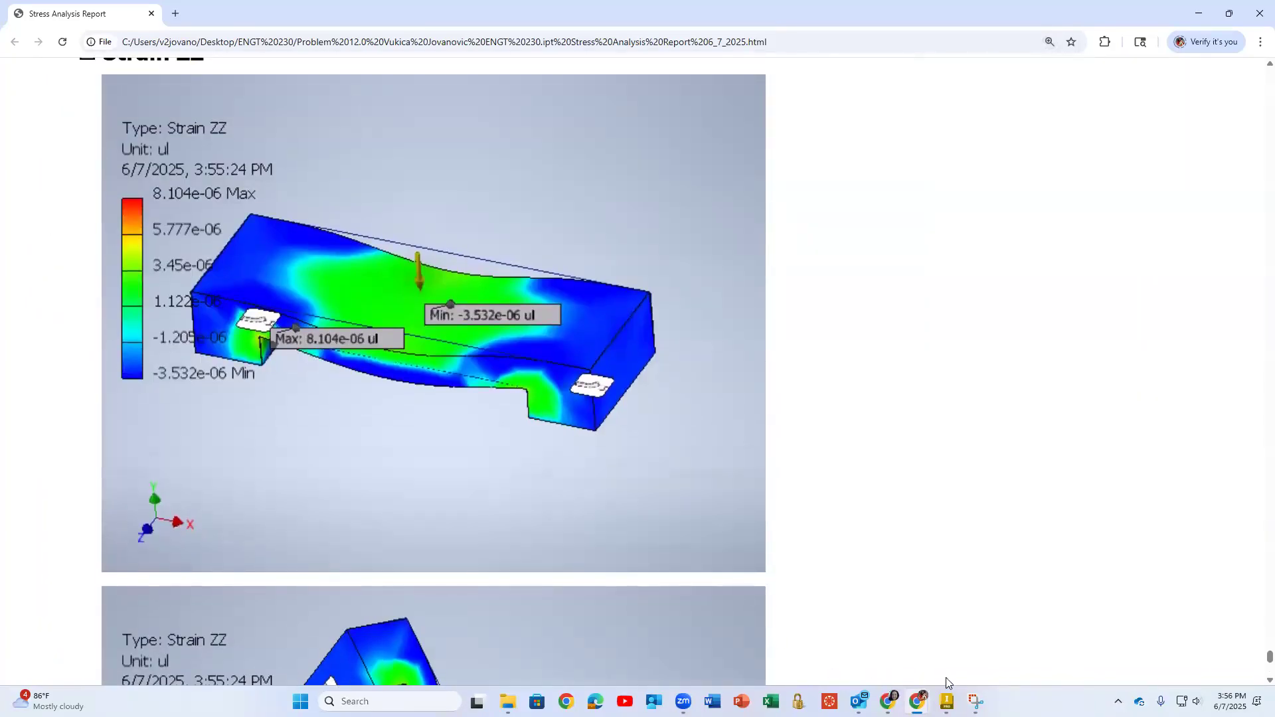
mouse_move(975, 701)
click(734, 645)
click(580, 222)
drag(104, 75, 764, 566)
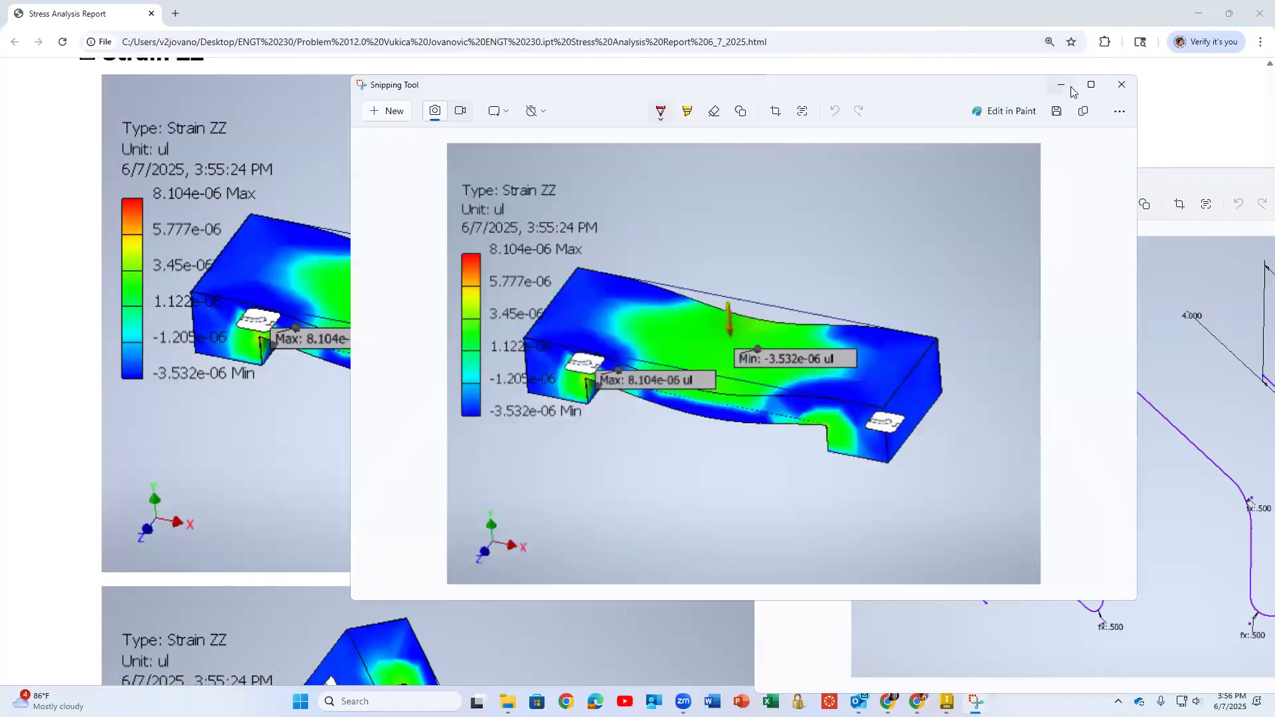
click(1071, 87)
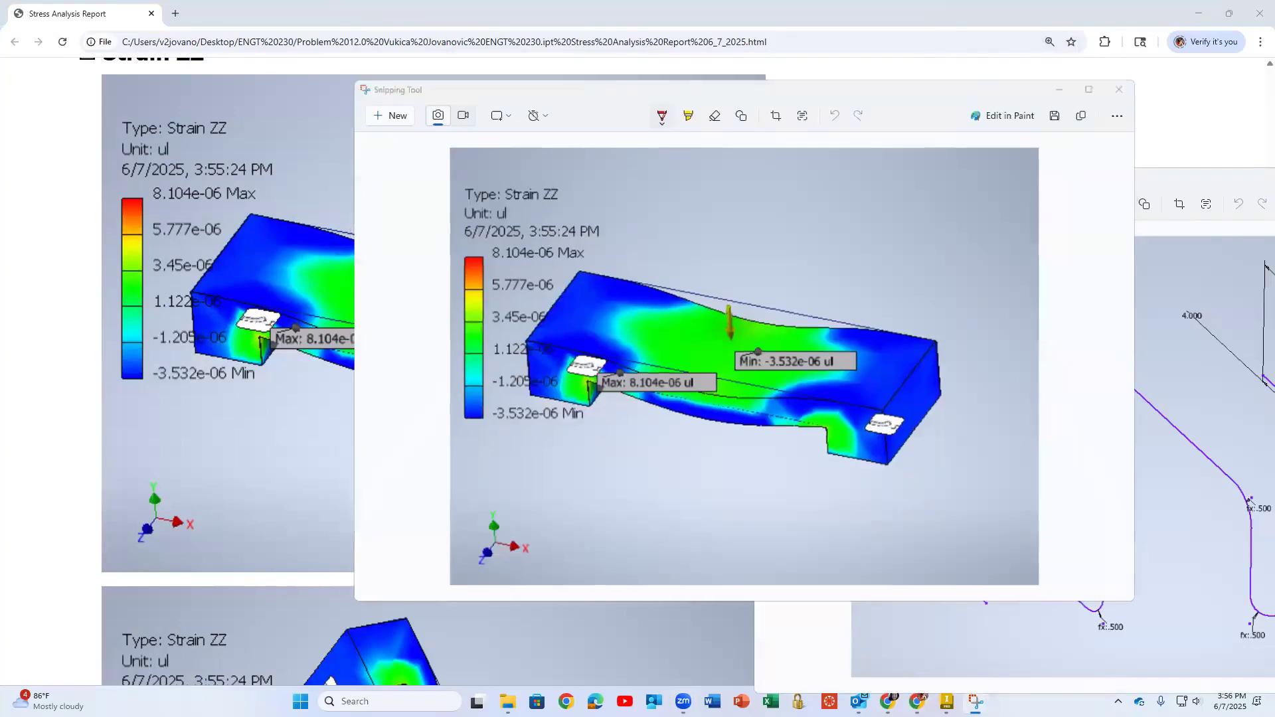
Look back through the report's Strain YZ and Strain XZ figures and return to the stress study in Inventor.
scroll(935, 293, up, 5)
scroll(935, 293, up, 20)
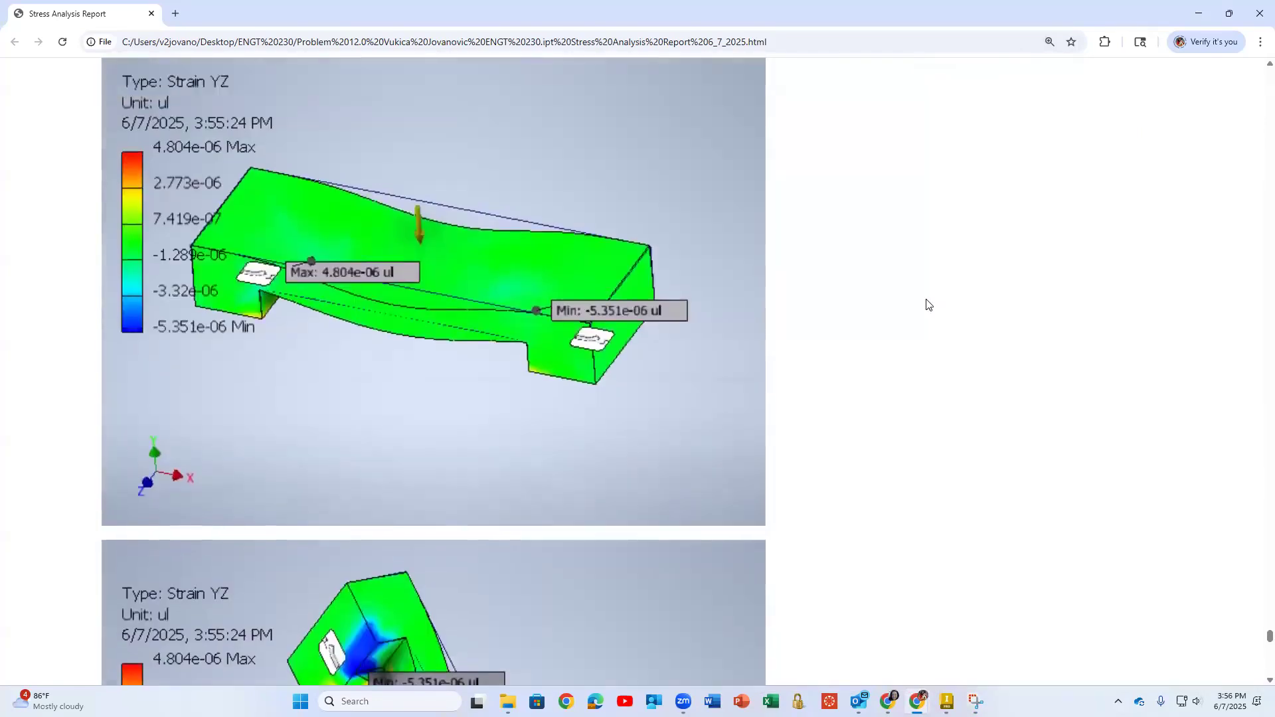
scroll(975, 78, up, 10)
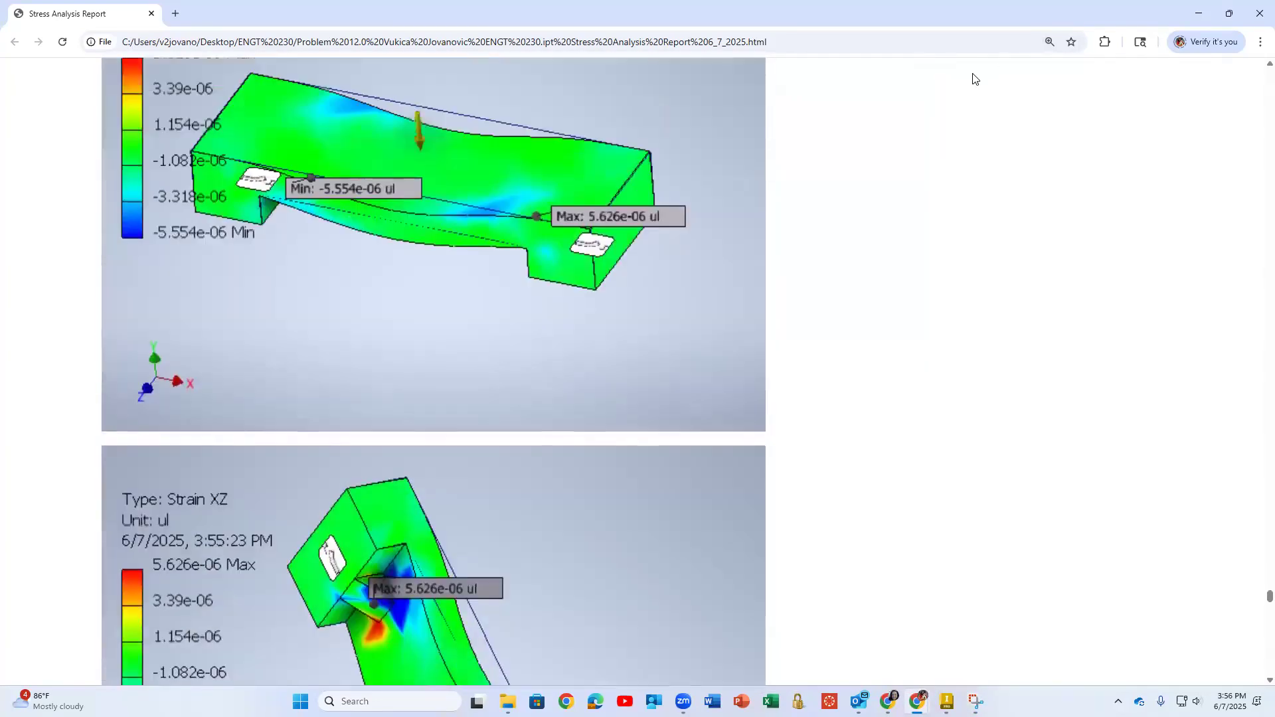
click(1201, 13)
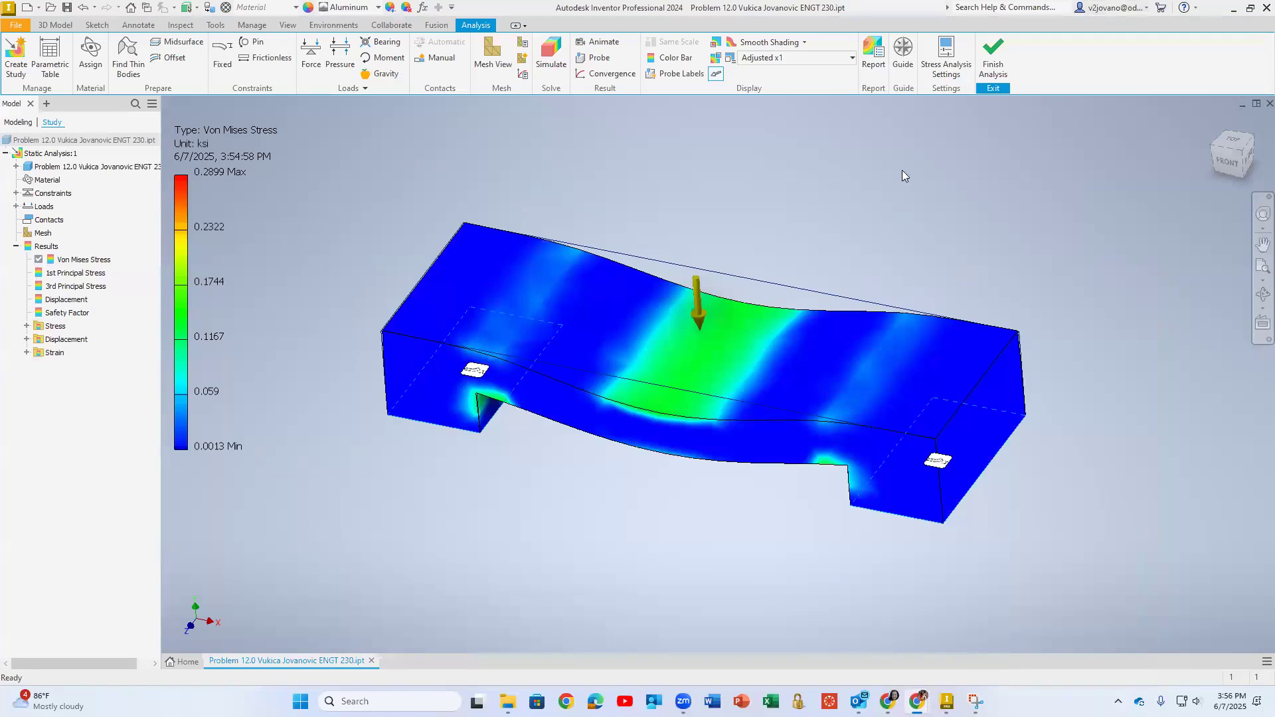
click(947, 75)
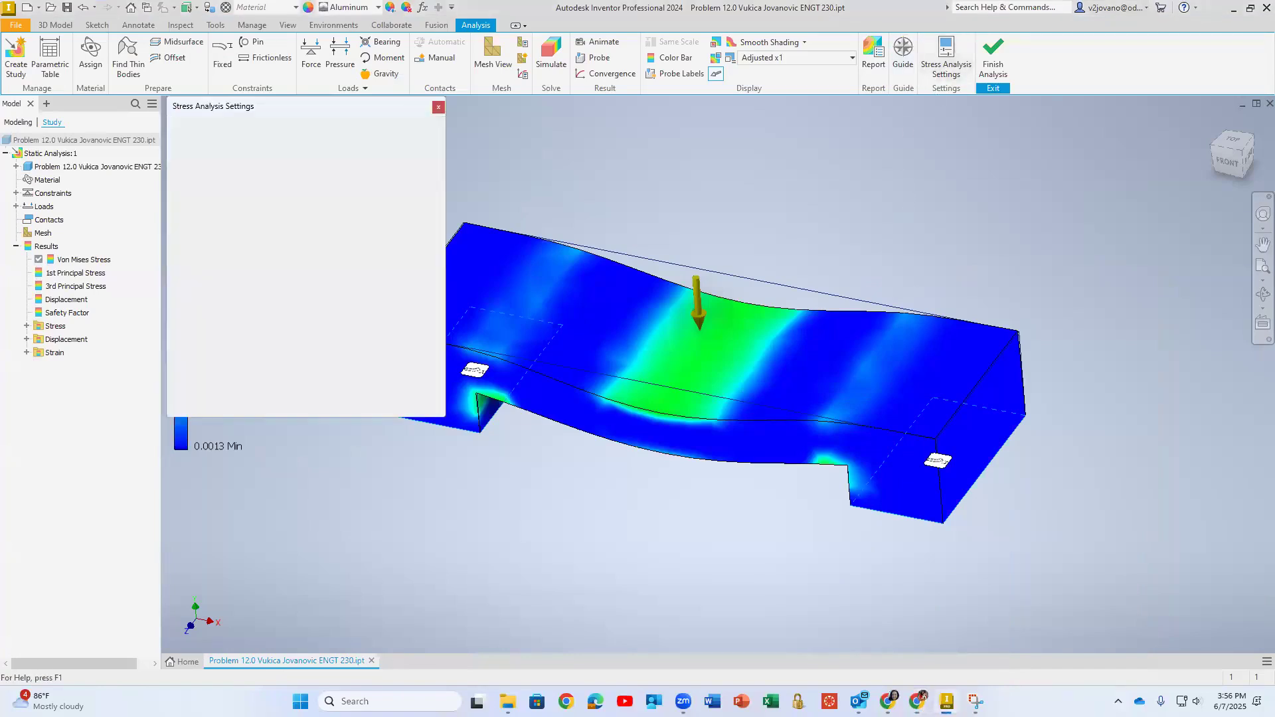
click(438, 108)
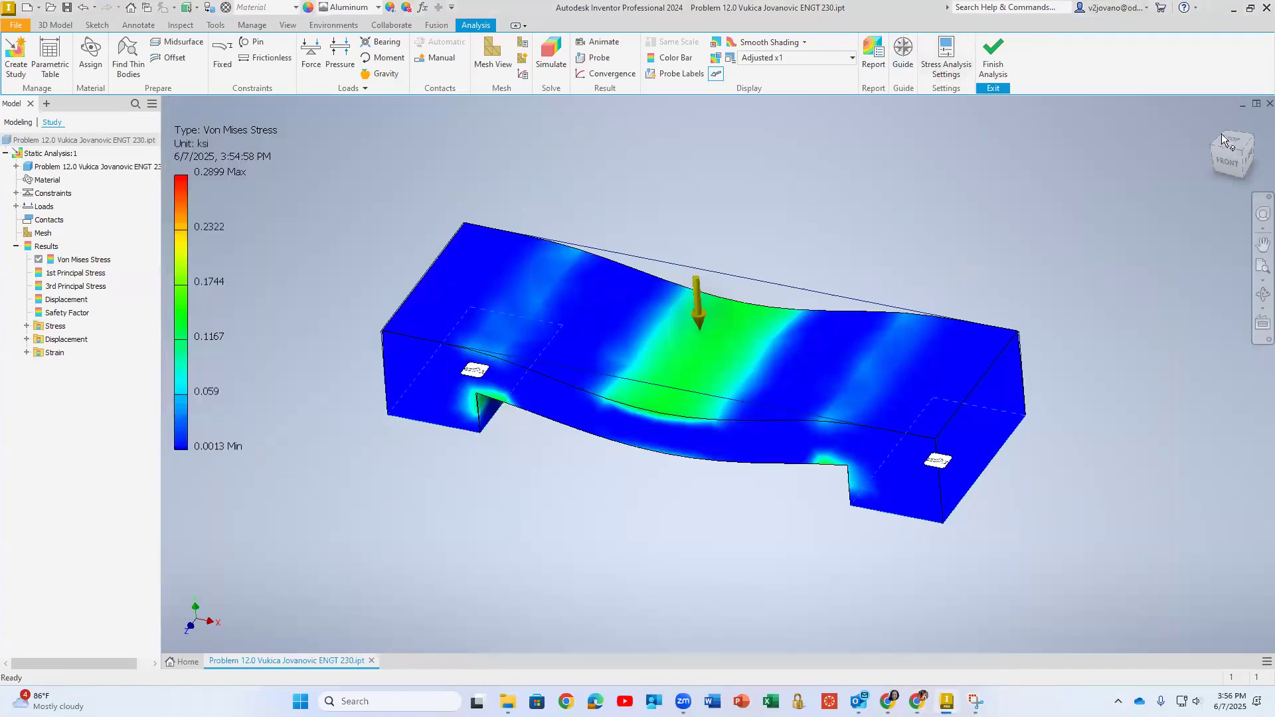